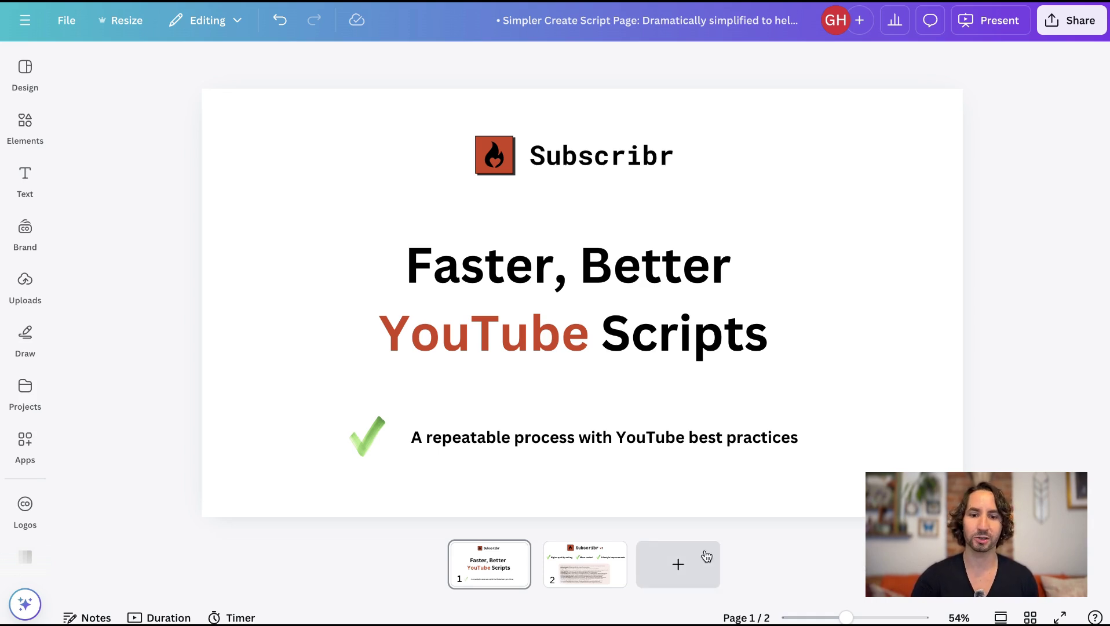
Go to the second slide of the Canva deck about Subscribr v2
{"action": "left_click", "coordinate": [573, 563]}
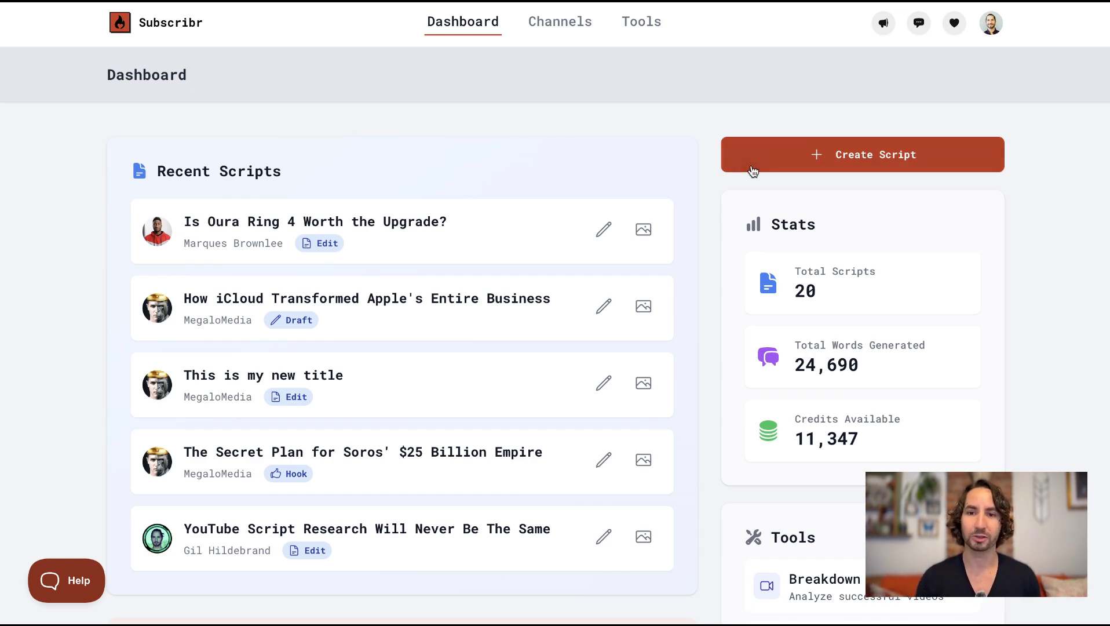
Check the channels available for a new script, then open the Oura Ring 4 script creator's channel
{"action": "left_click", "coordinate": [812, 166]}
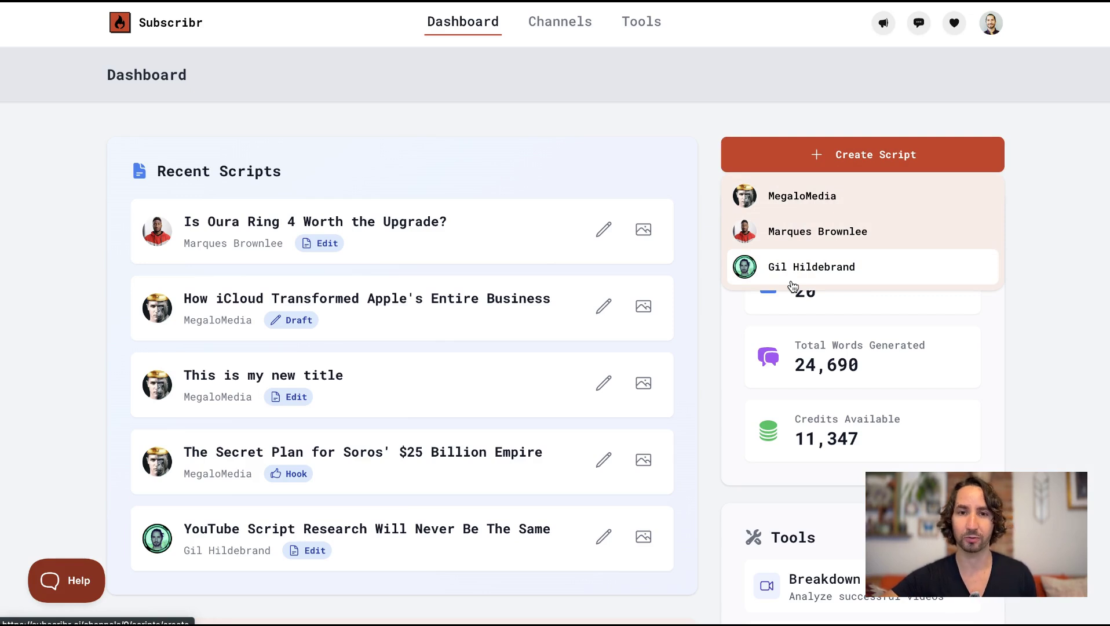
{"action": "left_click", "coordinate": [530, 145]}
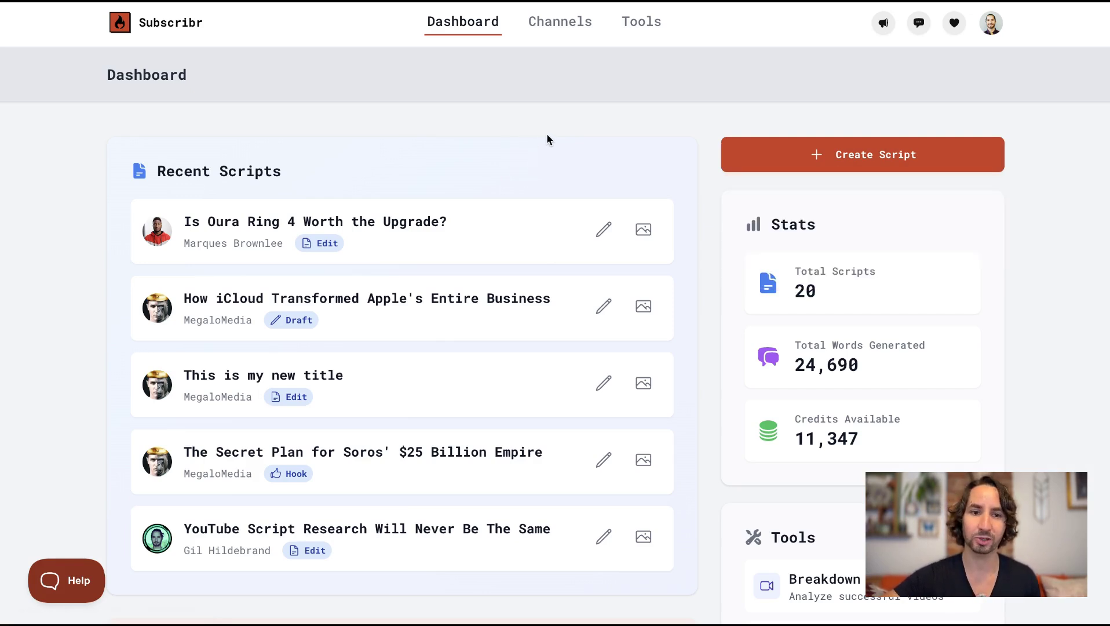
{"action": "left_click", "coordinate": [213, 250]}
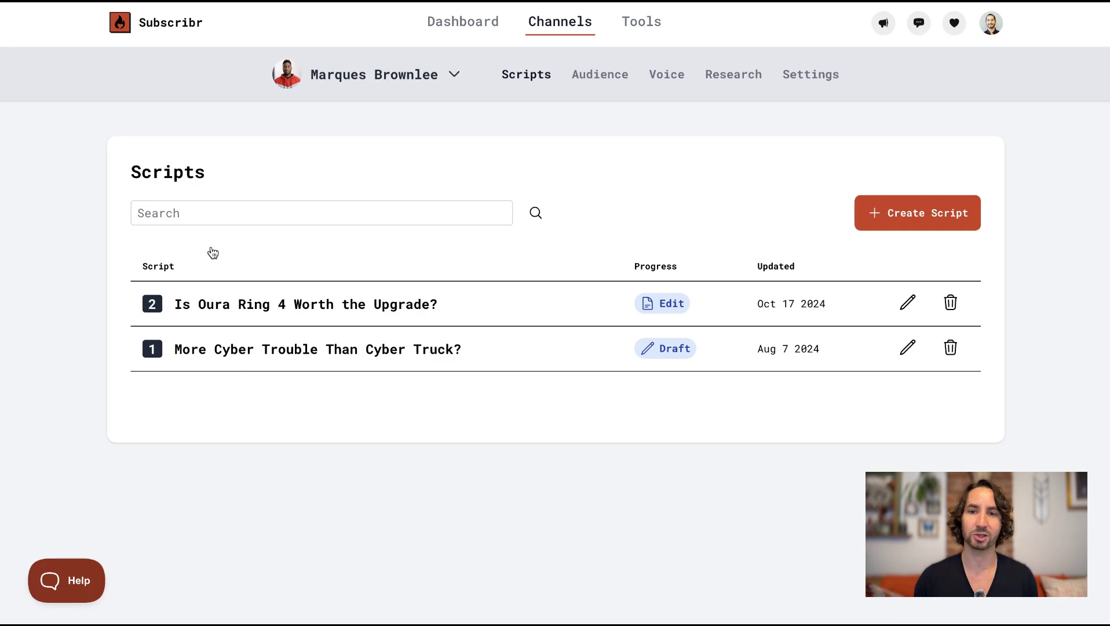
Preview the channel's Voice settings and open the edit form for the mkbhd v2 voice
{"action": "left_click", "coordinate": [684, 84]}
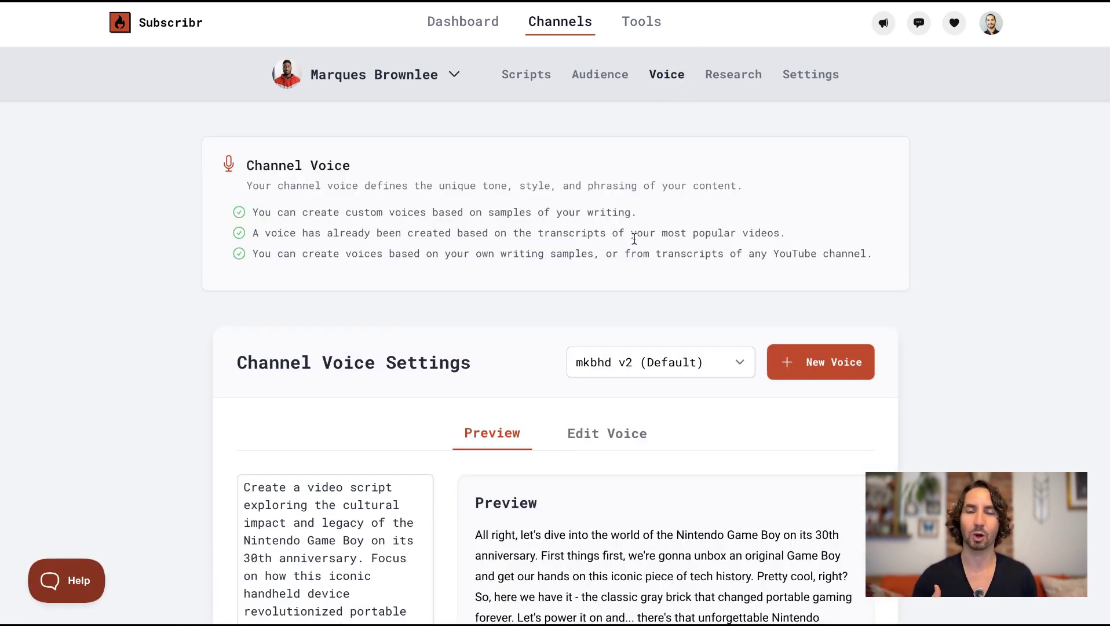
{"action": "scroll", "coordinate": [634, 238], "scroll_direction": "down", "scroll_amount": 5}
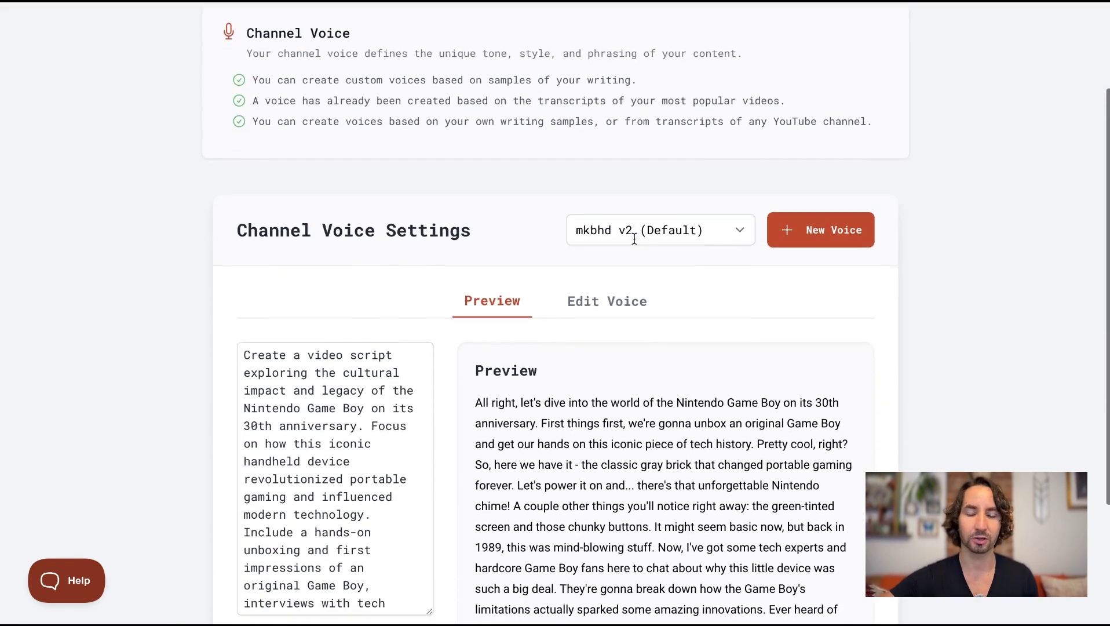
{"action": "scroll", "coordinate": [634, 239], "scroll_direction": "down", "scroll_amount": 1}
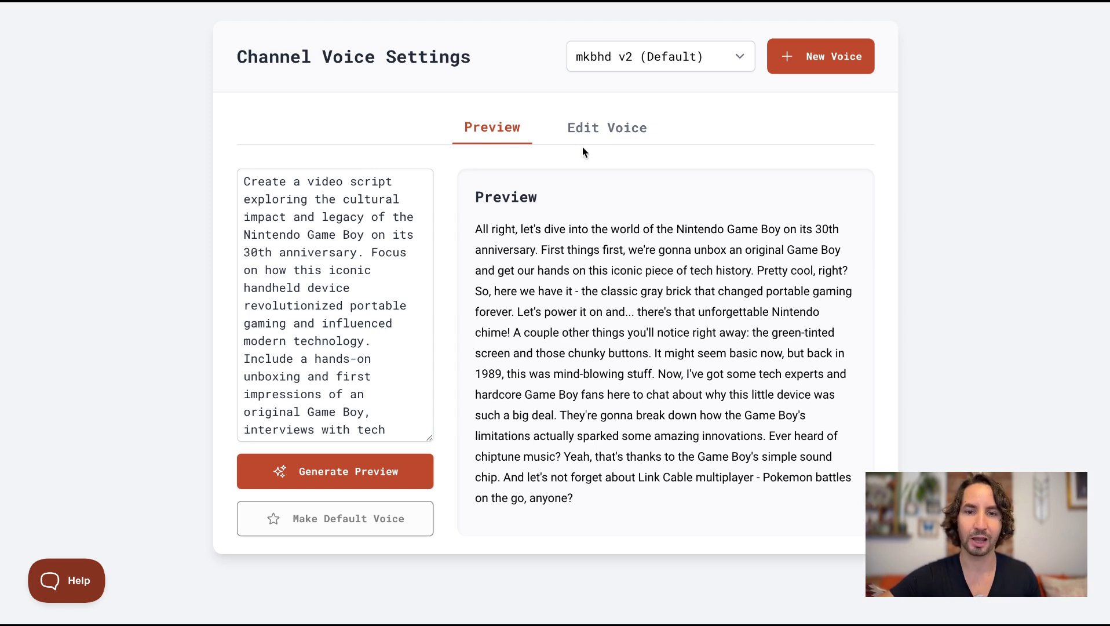
{"action": "left_click", "coordinate": [611, 137]}
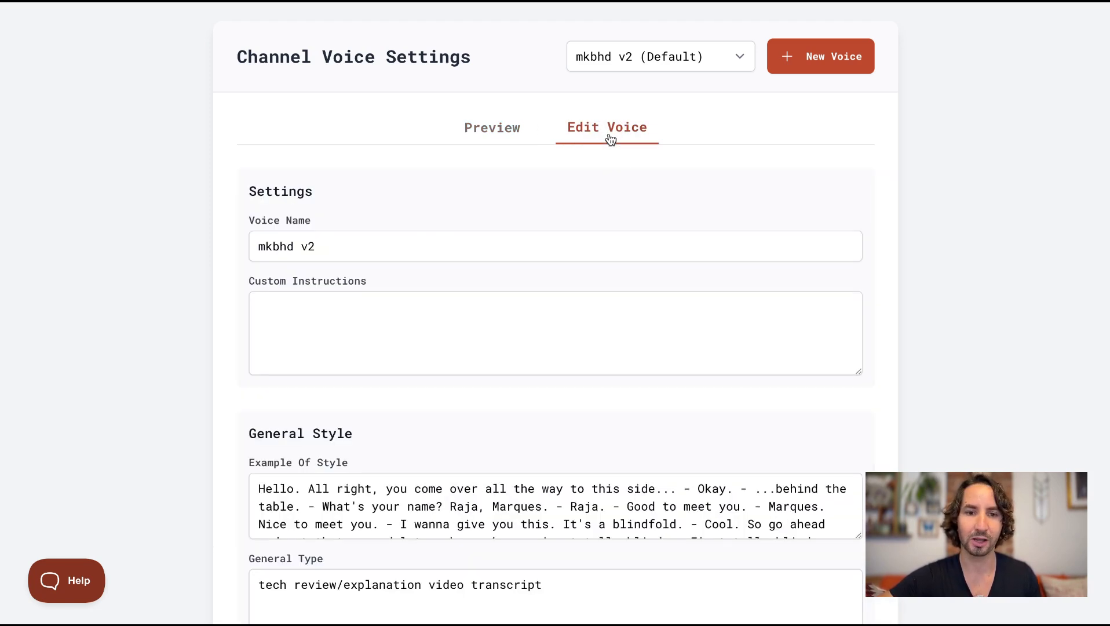
{"action": "scroll", "coordinate": [586, 311], "scroll_direction": "down", "scroll_amount": 3}
{"action": "scroll", "coordinate": [586, 313], "scroll_direction": "down", "scroll_amount": 15}
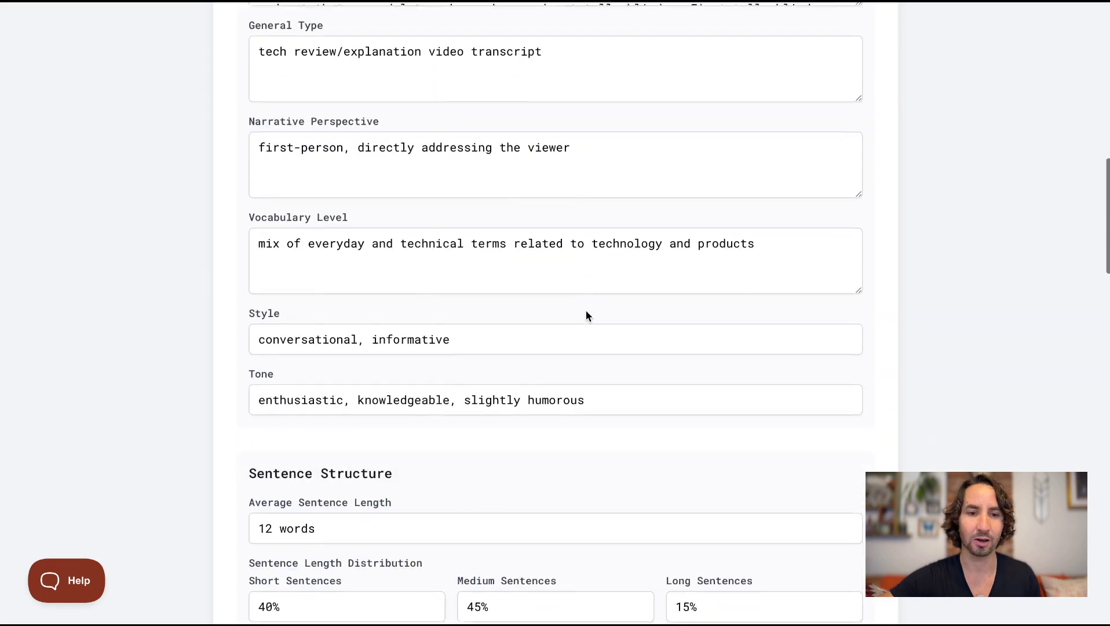
{"action": "scroll", "coordinate": [585, 316], "scroll_direction": "down", "scroll_amount": 10}
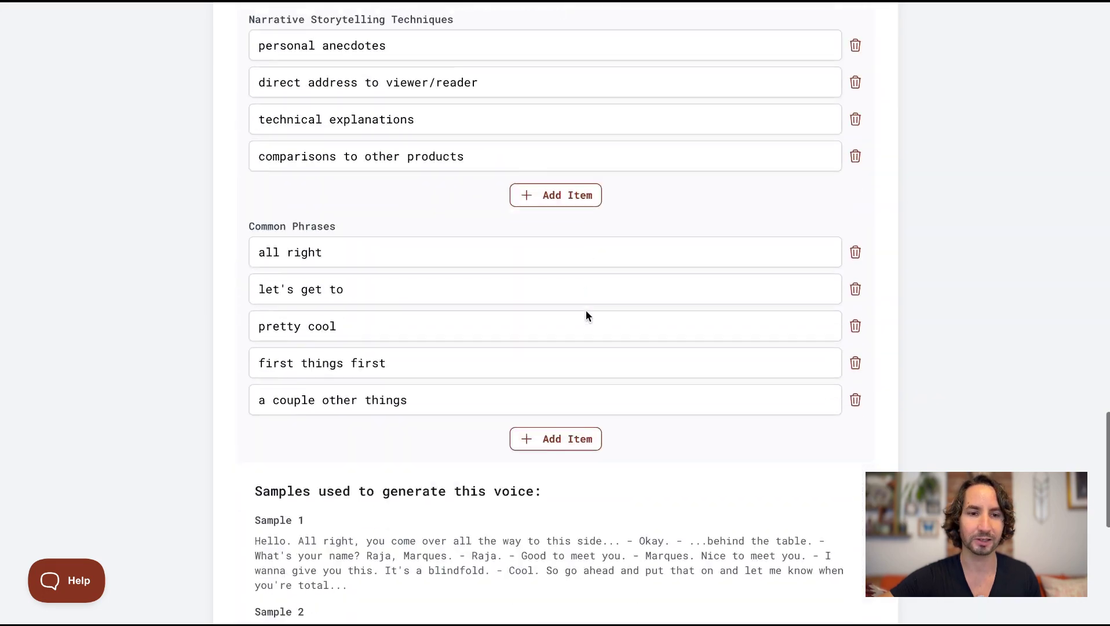
{"action": "scroll", "coordinate": [585, 316], "scroll_direction": "up", "scroll_amount": 20}
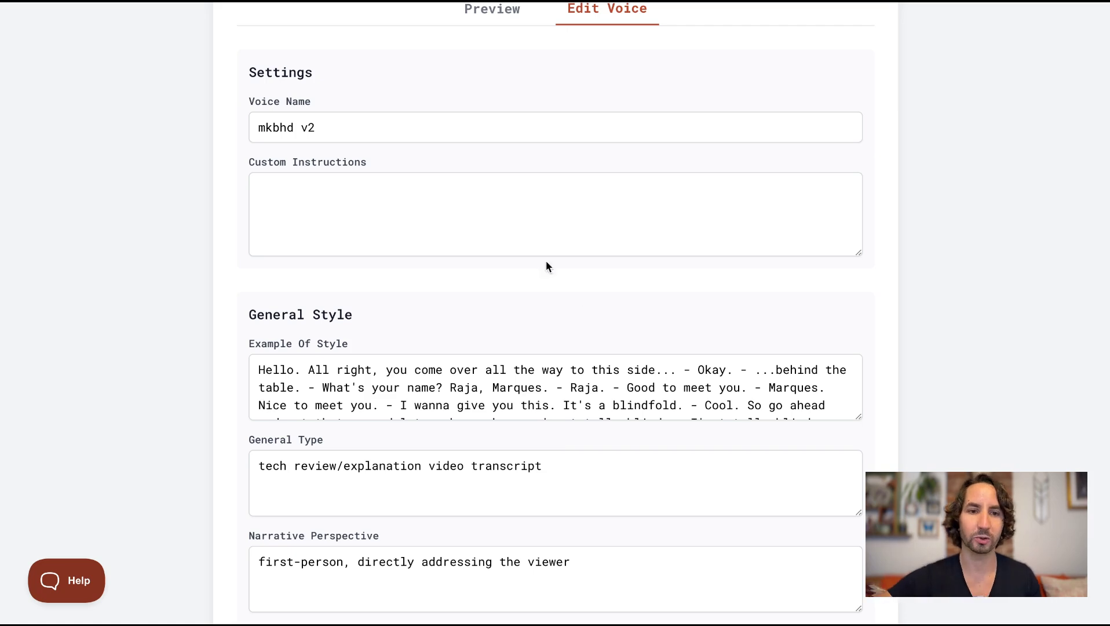
{"action": "left_click", "coordinate": [322, 188]}
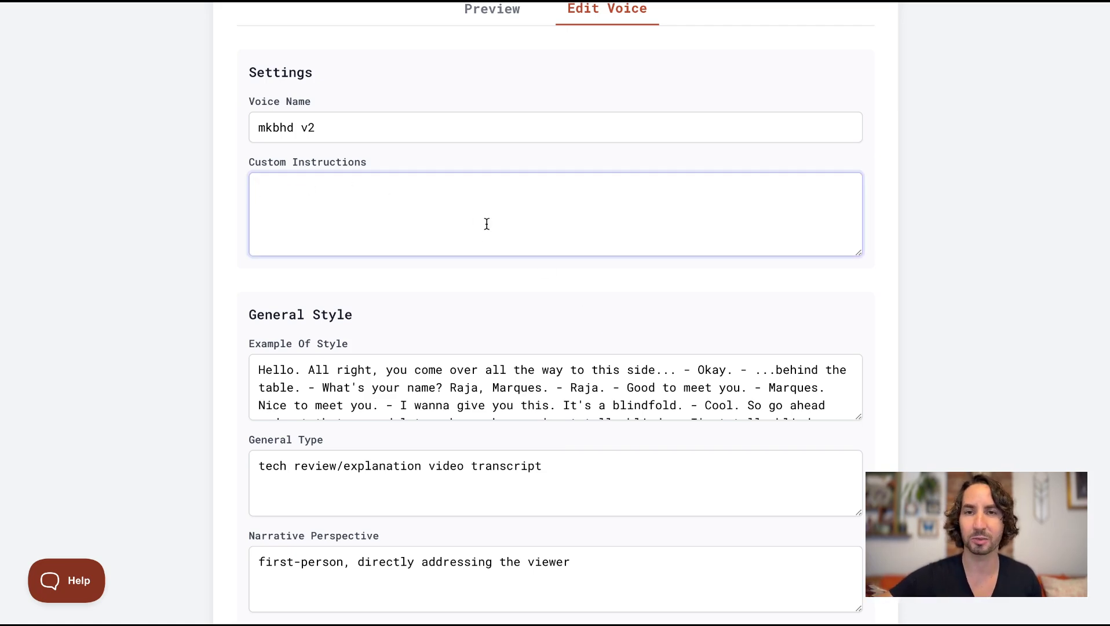
{"action": "type", "text": "Write a"}
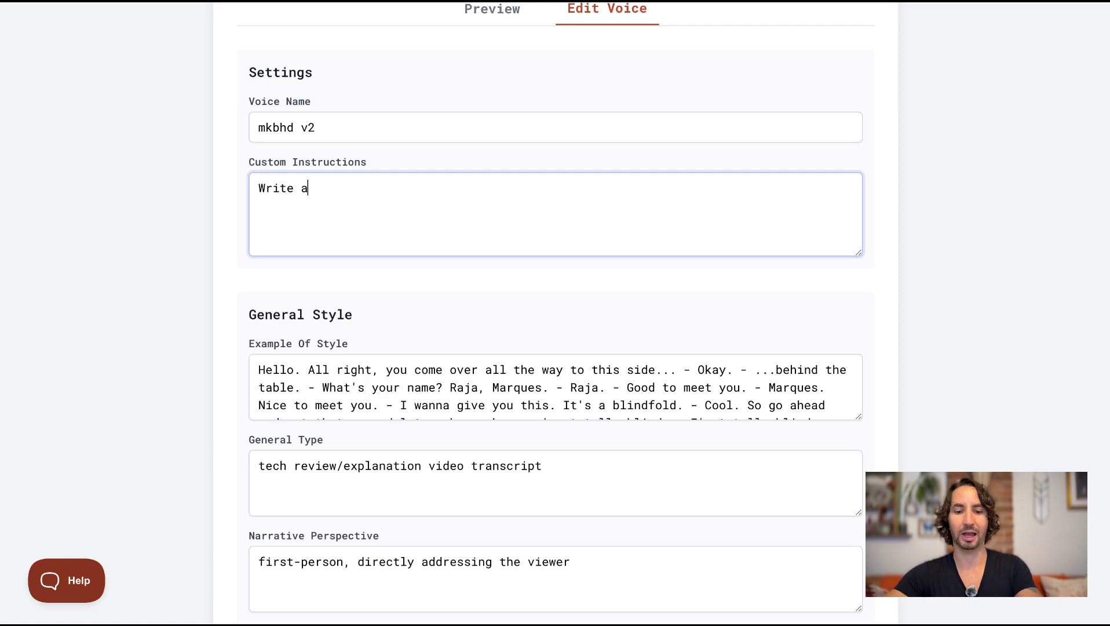
{"action": "type", "text": "t a 6th grade reading level"}
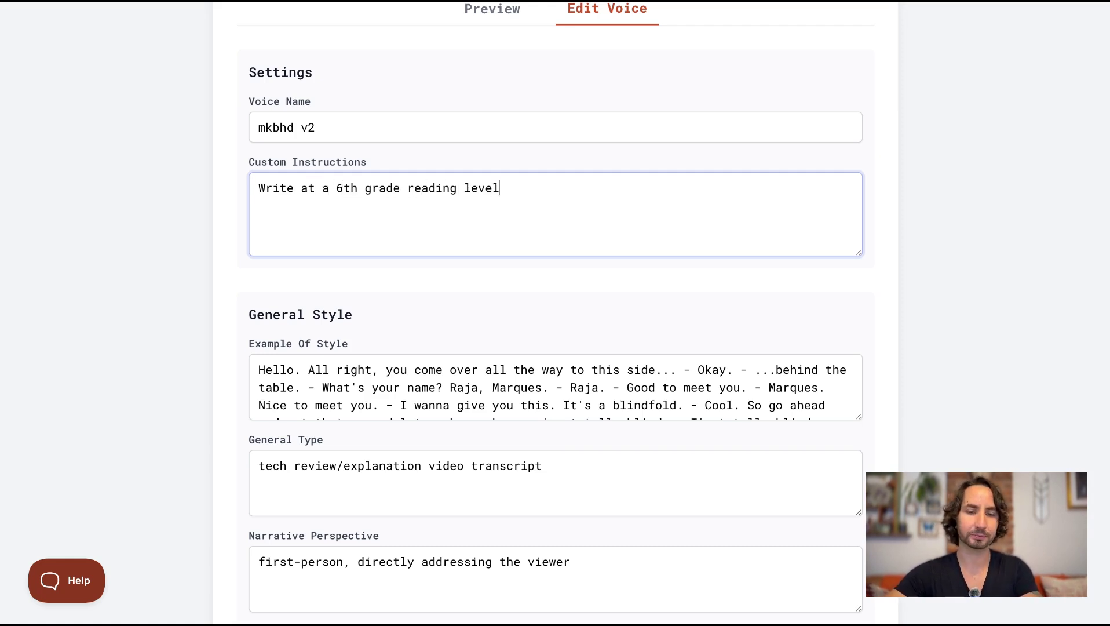
{"action": "key", "text": "ctrl+a"}
{"action": "key", "text": "BackSpace"}
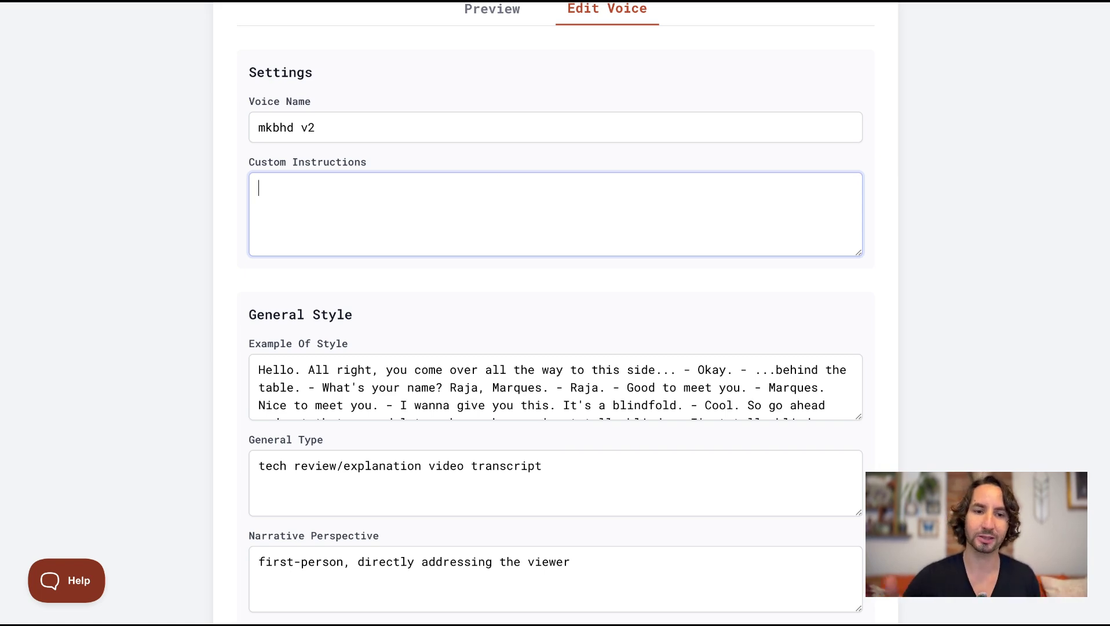
{"action": "scroll", "coordinate": [491, 16], "scroll_direction": "down", "scroll_amount": 4}
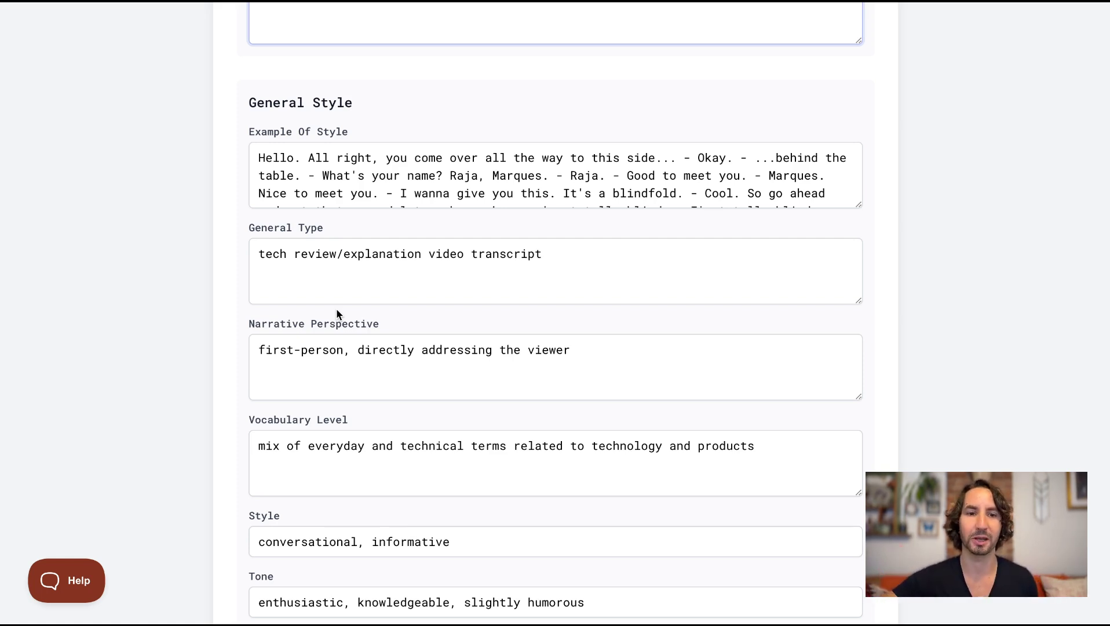
Look over General Style, Sentence Structure and Language Complexity, then go back to the Dashboard
{"action": "scroll", "coordinate": [285, 248], "scroll_direction": "down", "scroll_amount": 2}
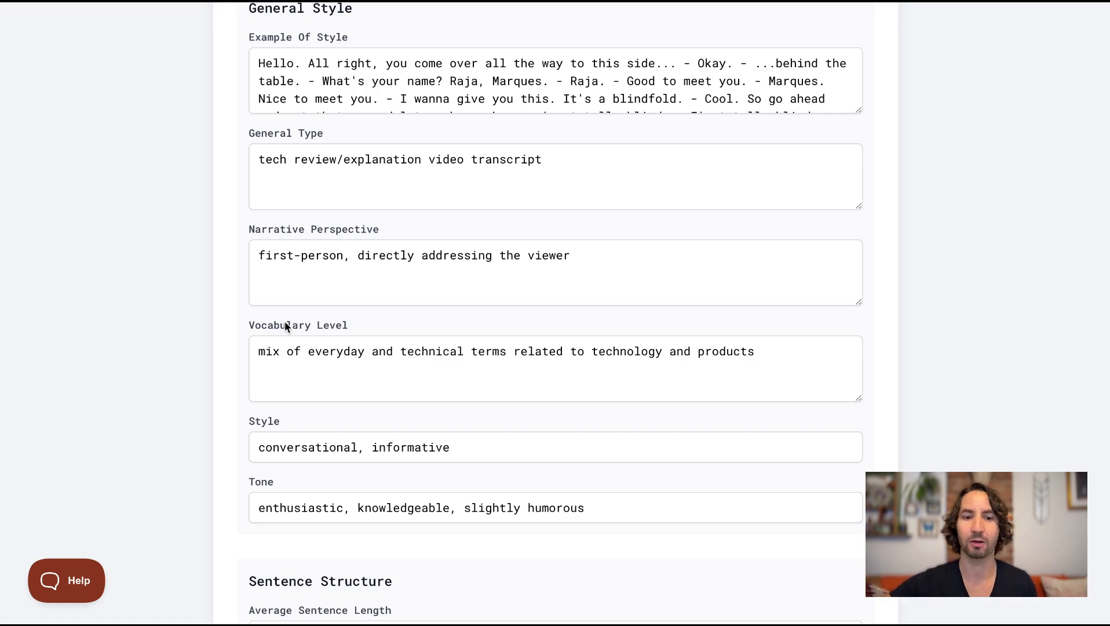
{"action": "scroll", "coordinate": [284, 326], "scroll_direction": "down", "scroll_amount": 3}
{"action": "scroll", "coordinate": [285, 321], "scroll_direction": "down", "scroll_amount": 9}
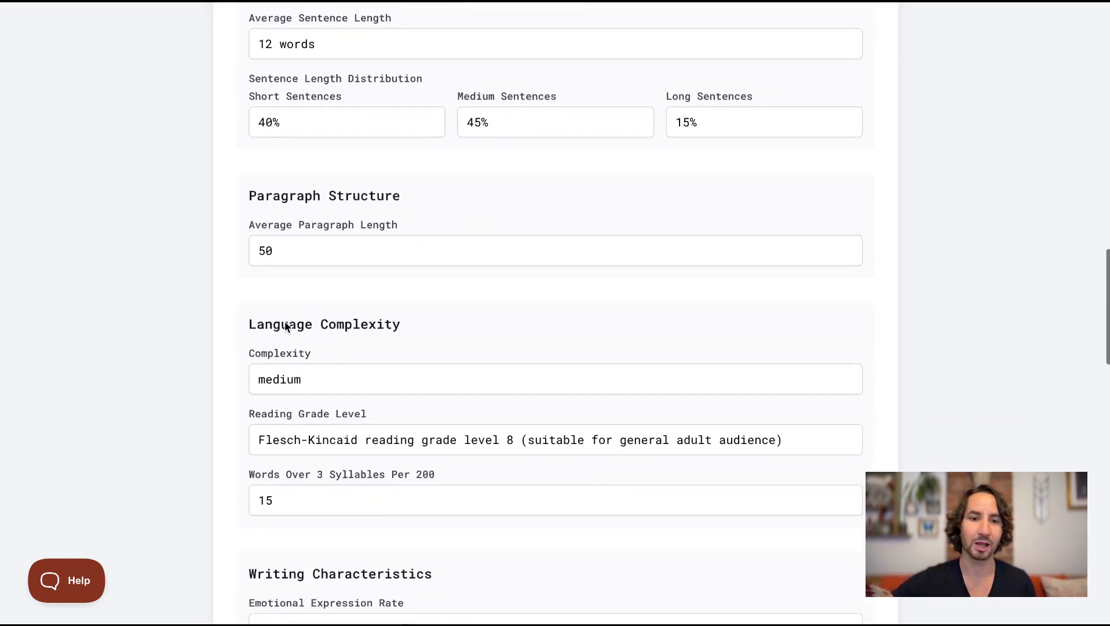
{"action": "scroll", "coordinate": [284, 321], "scroll_direction": "down", "scroll_amount": 10}
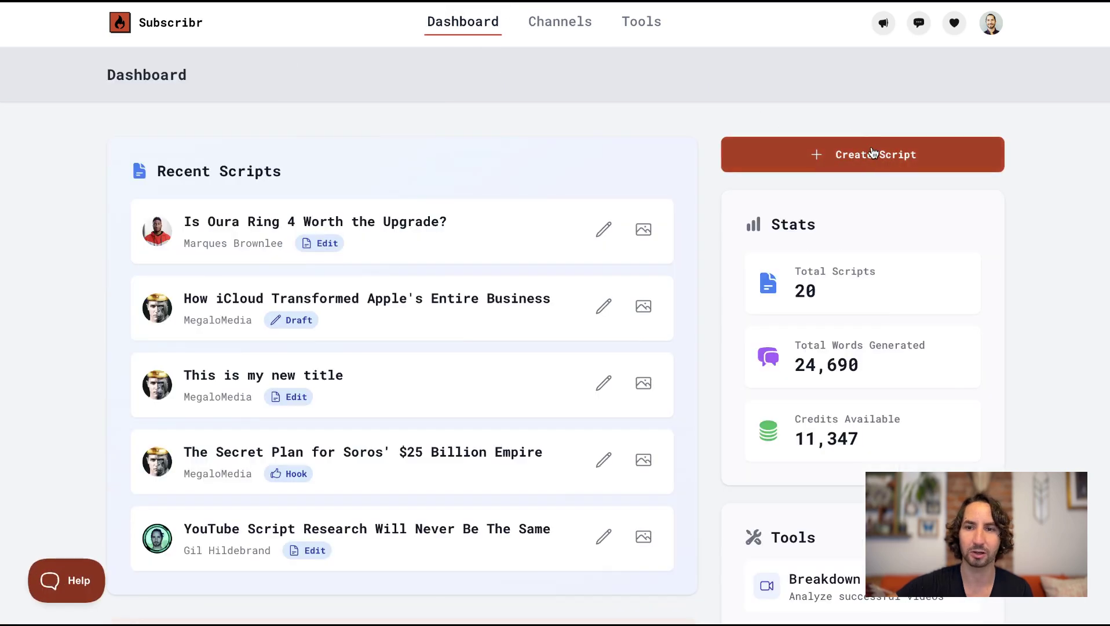
{"action": "left_click", "coordinate": [872, 153]}
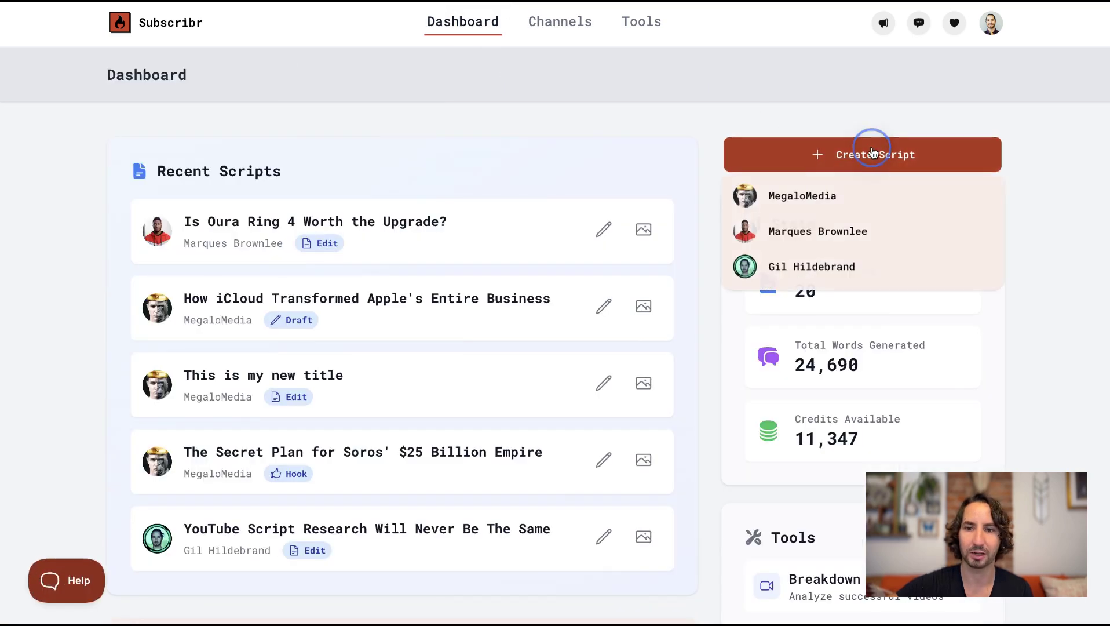
Start a tech-review script with topic 'A review of the new Oura smart ring 4, compared top previous models and other wearables on the market'
{"action": "left_click", "coordinate": [789, 238]}
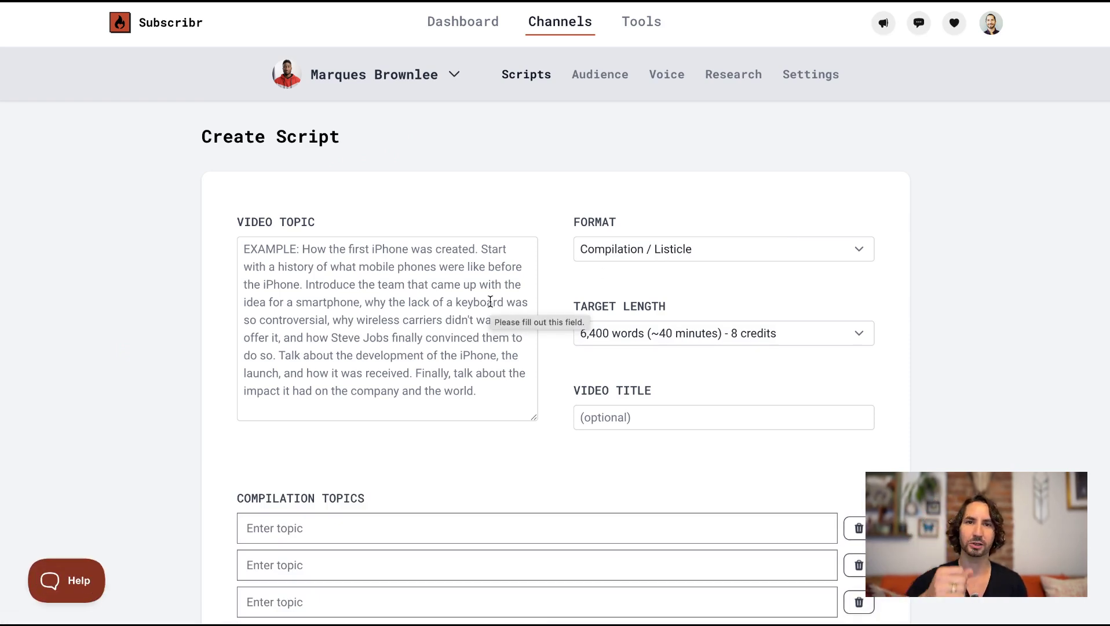
{"action": "left_click", "coordinate": [462, 268]}
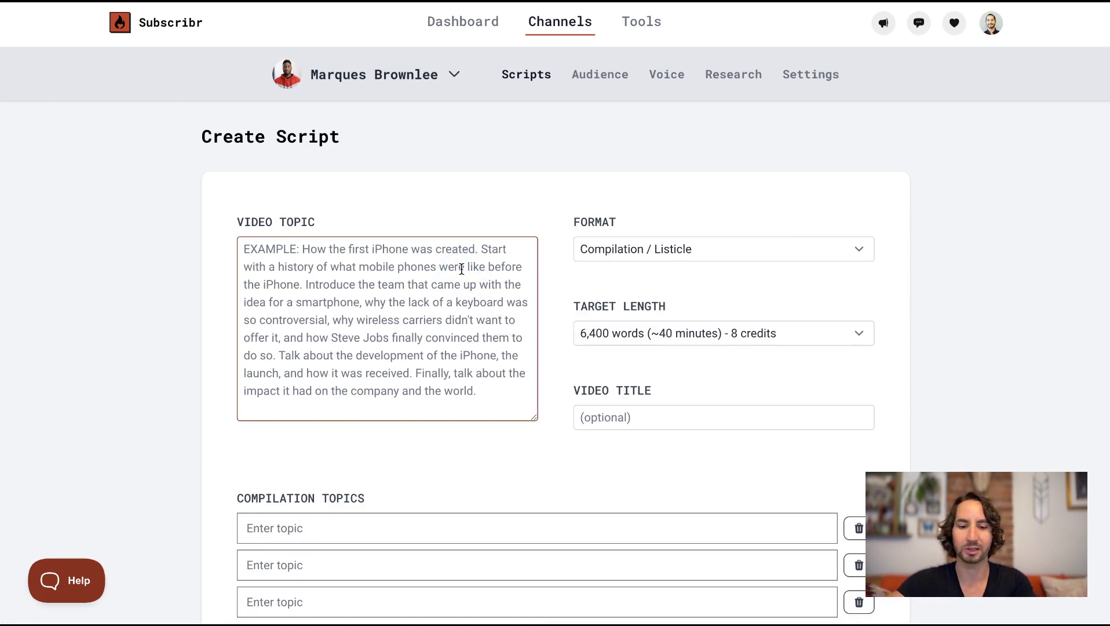
{"action": "scroll", "coordinate": [462, 268], "scroll_direction": "down", "scroll_amount": 2}
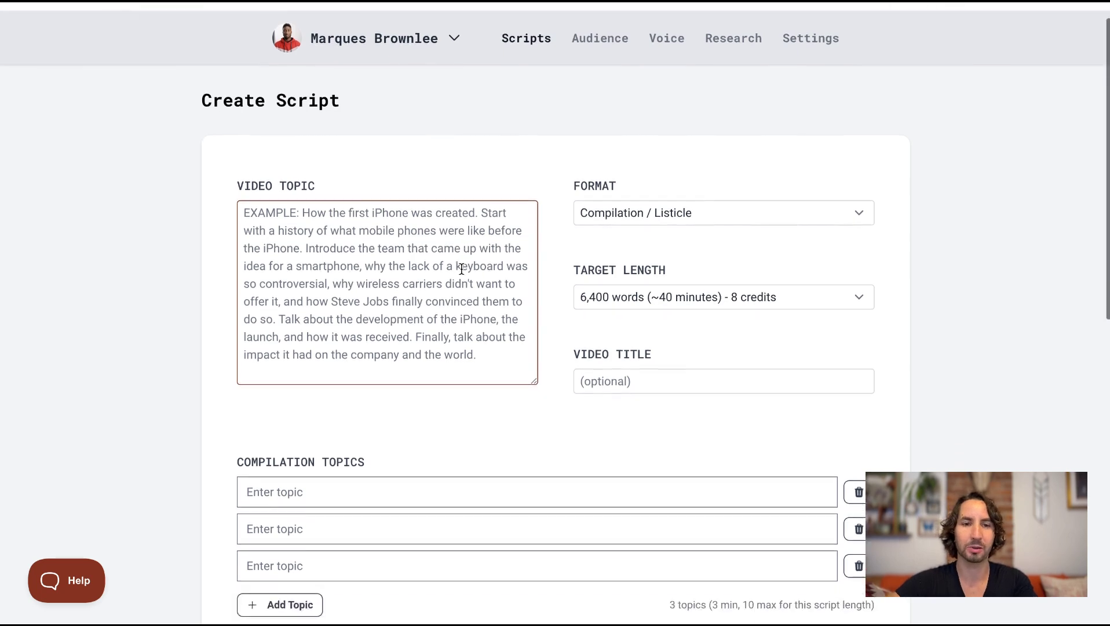
{"action": "type", "text": "A re"}
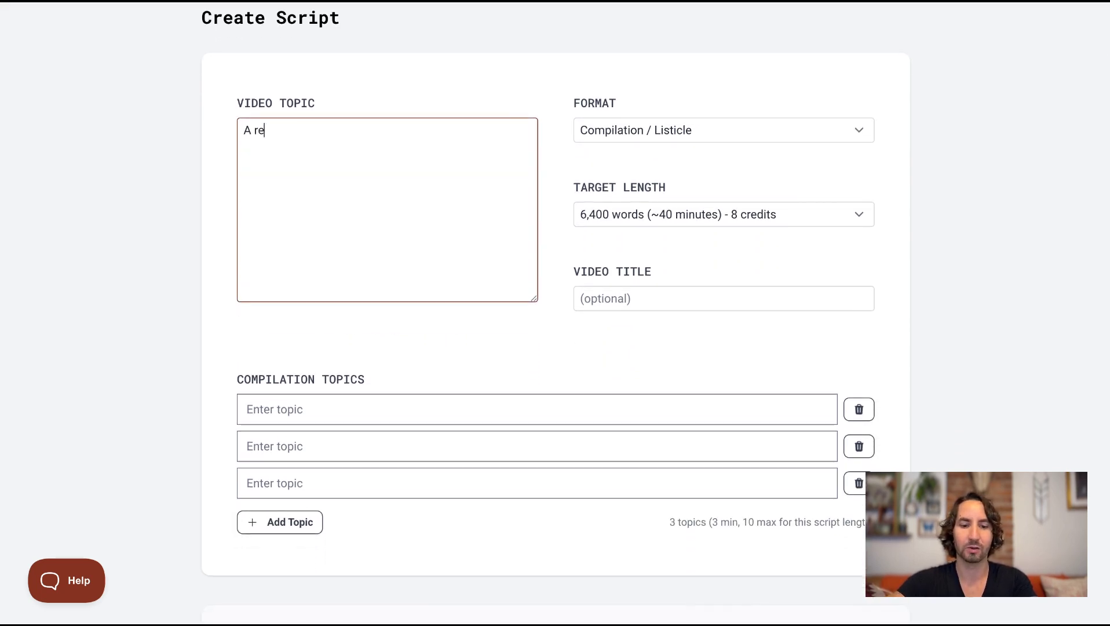
{"action": "type", "text": "view of the new Oura smaar"}
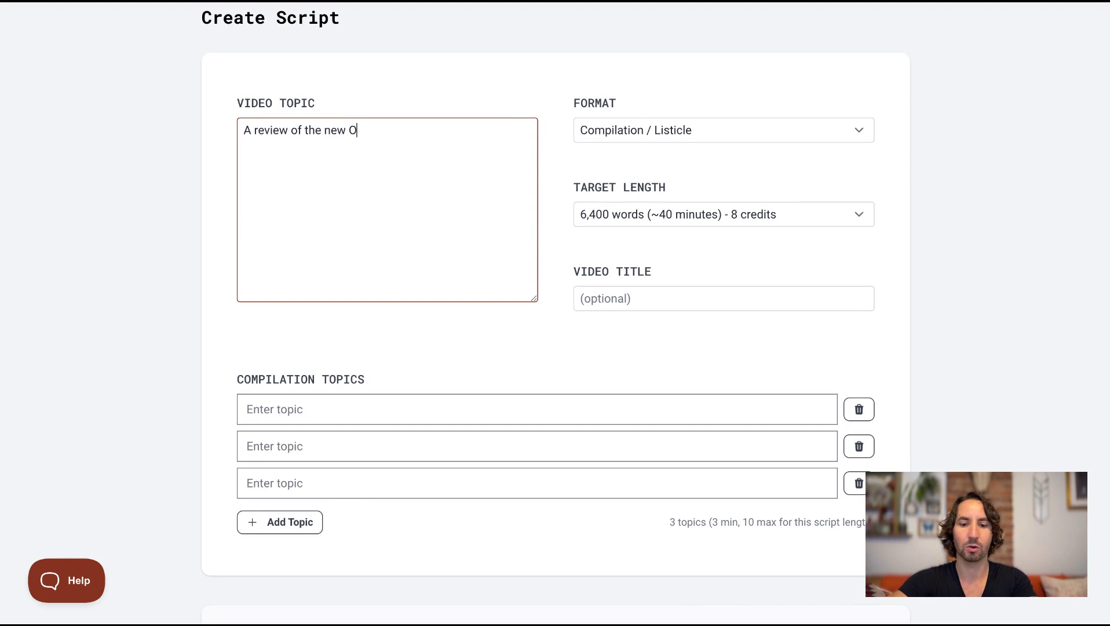
{"action": "key", "text": "BackSpace"}
{"action": "key", "text": "BackSpace"}
{"action": "type", "text": "ra smar"}
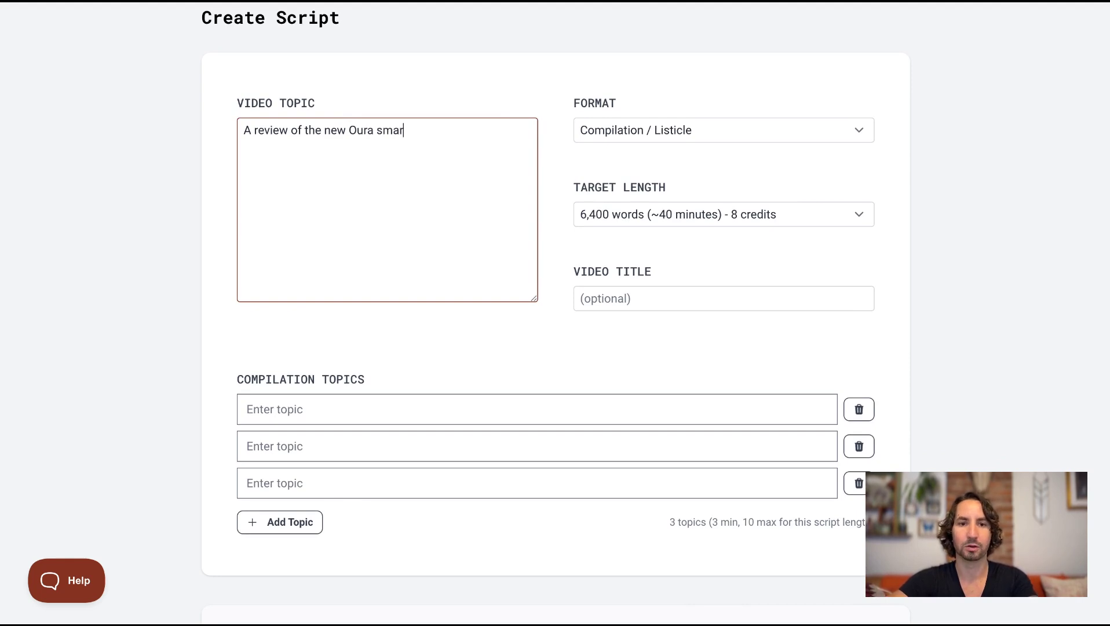
{"action": "type", "text": "t ring 4, compare"}
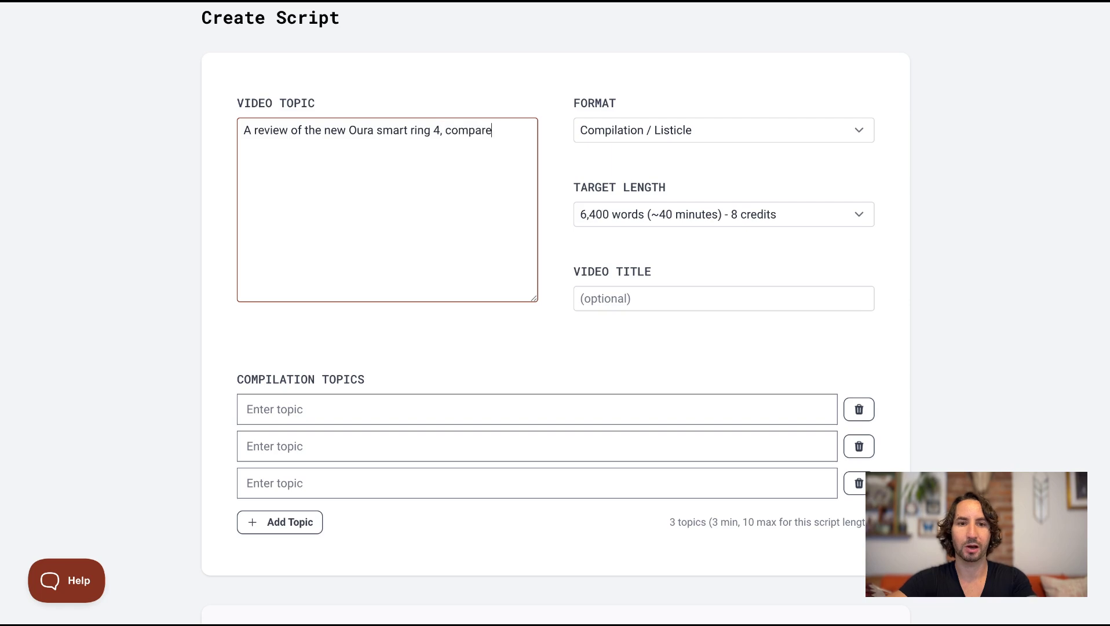
{"action": "type", "text": "d top previous m"}
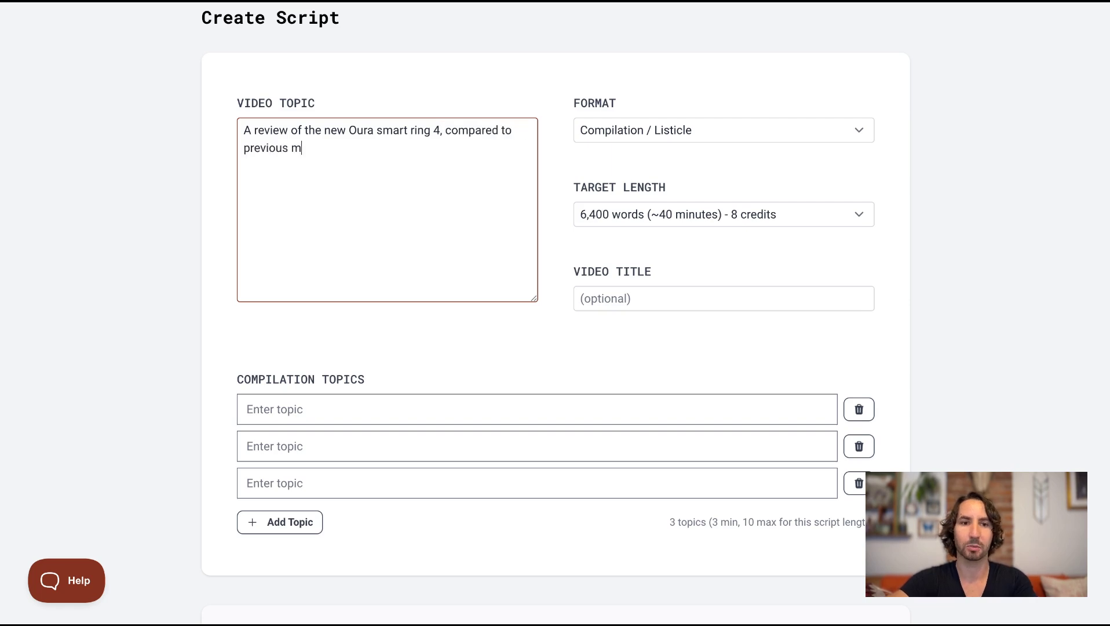
{"action": "type", "text": "odels and other we"}
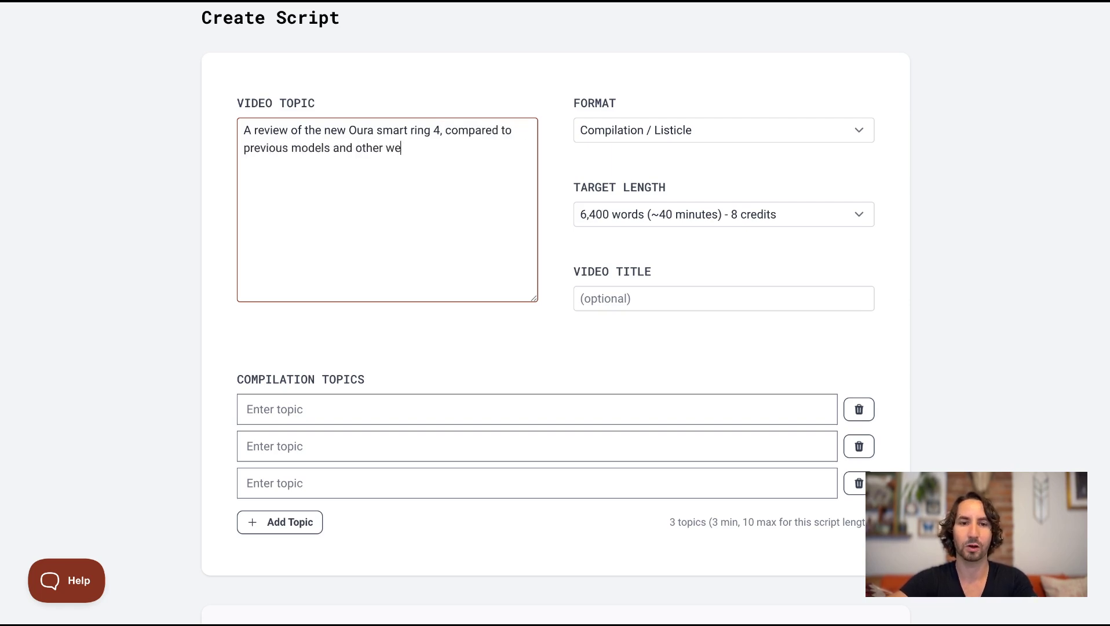
{"action": "type", "text": "arables on the market"}
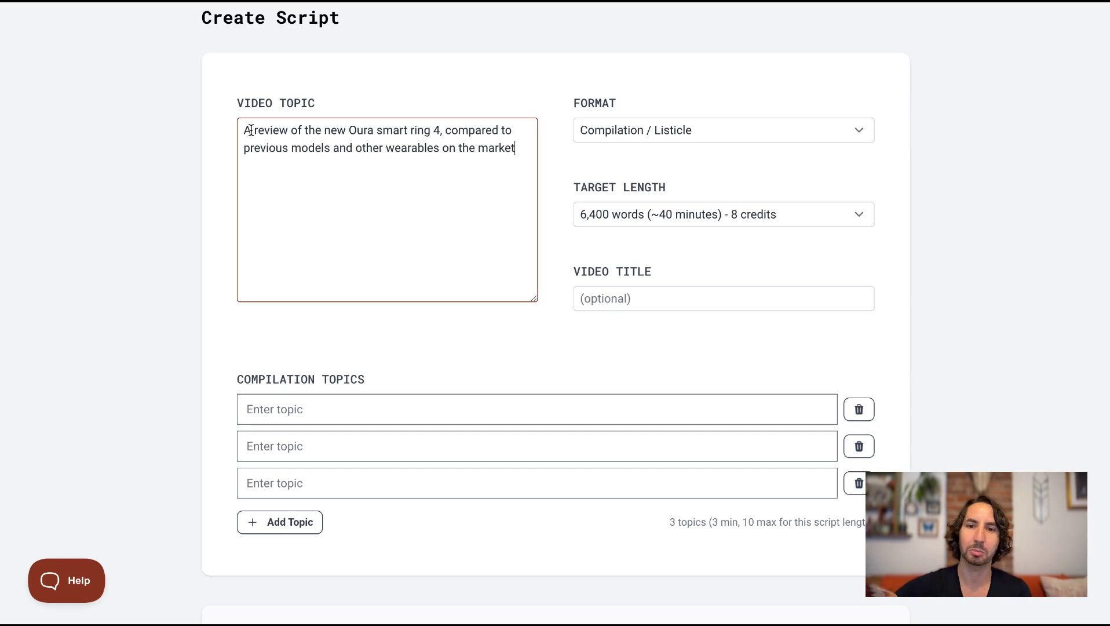
{"action": "scroll", "coordinate": [250, 130], "scroll_direction": "down", "scroll_amount": 2}
{"action": "scroll", "coordinate": [251, 130], "scroll_direction": "up", "scroll_amount": 1}
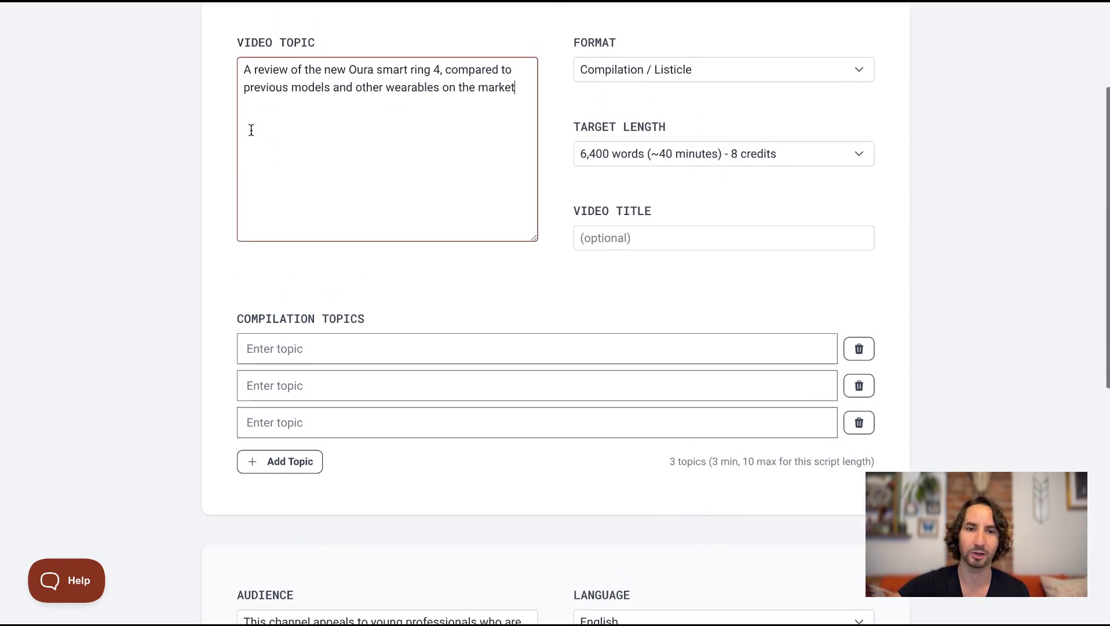
{"action": "left_click", "coordinate": [651, 69]}
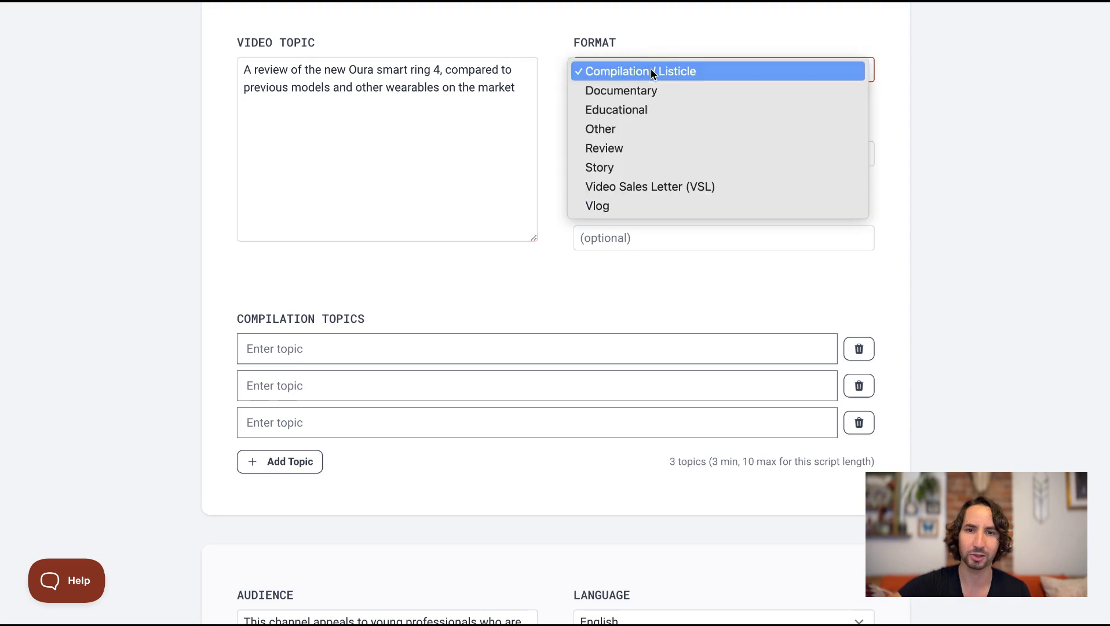
Set format to Review and target length to 1,600 words (~10 minutes, 5 credits)
{"action": "left_click", "coordinate": [632, 150]}
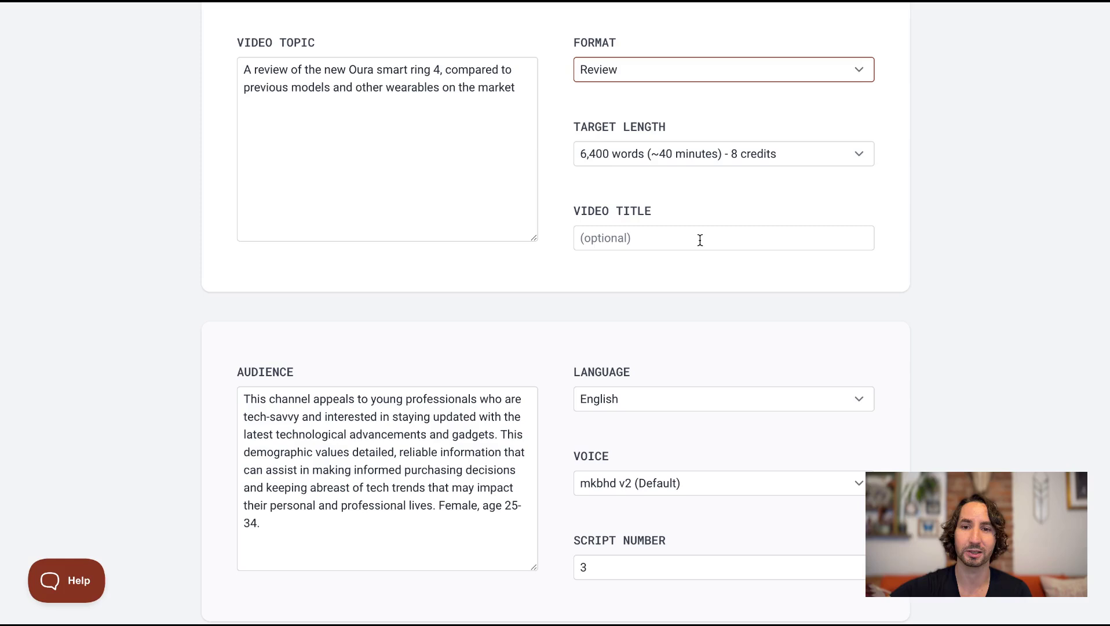
{"action": "left_click", "coordinate": [643, 154]}
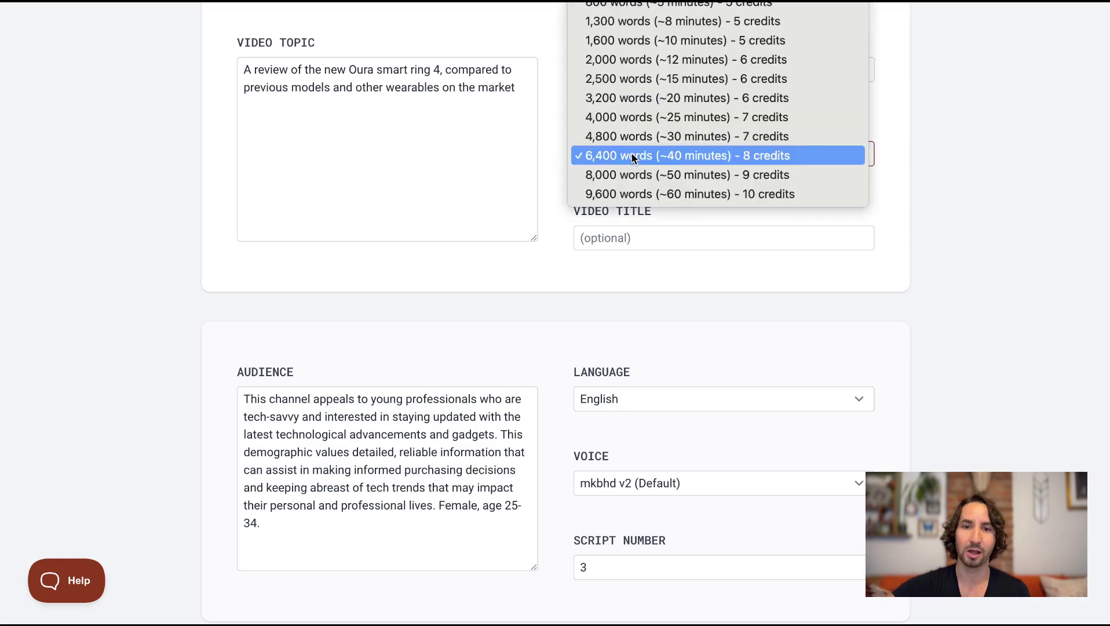
{"action": "left_click", "coordinate": [649, 40]}
{"action": "left_click", "coordinate": [577, 294]}
{"action": "scroll", "coordinate": [576, 294], "scroll_direction": "down", "scroll_amount": 4}
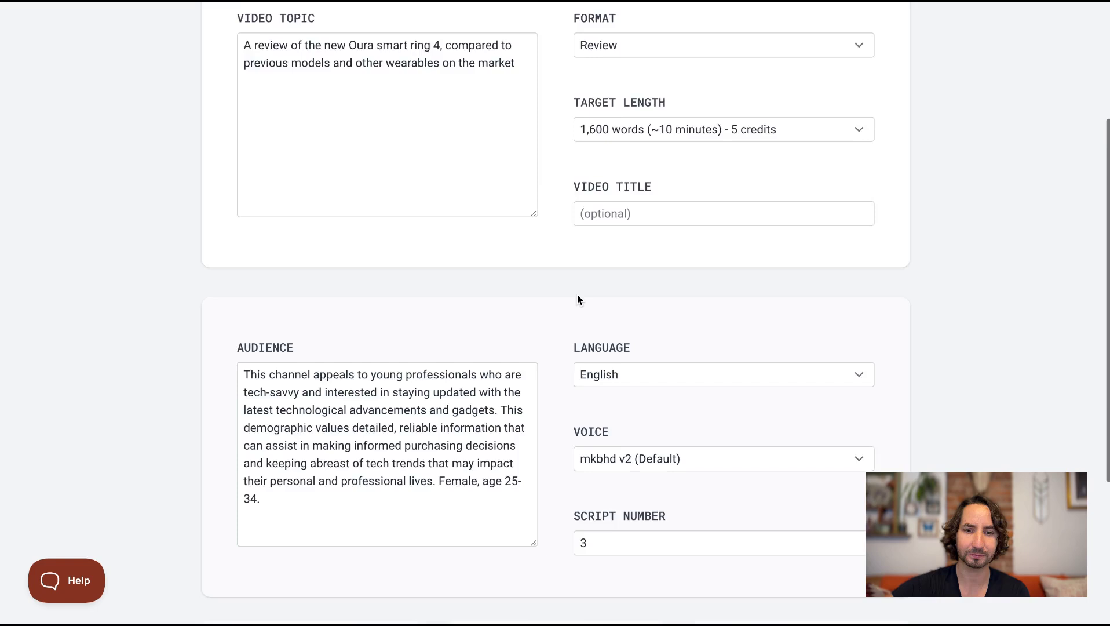
{"action": "scroll", "coordinate": [537, 384], "scroll_direction": "down", "scroll_amount": 1}
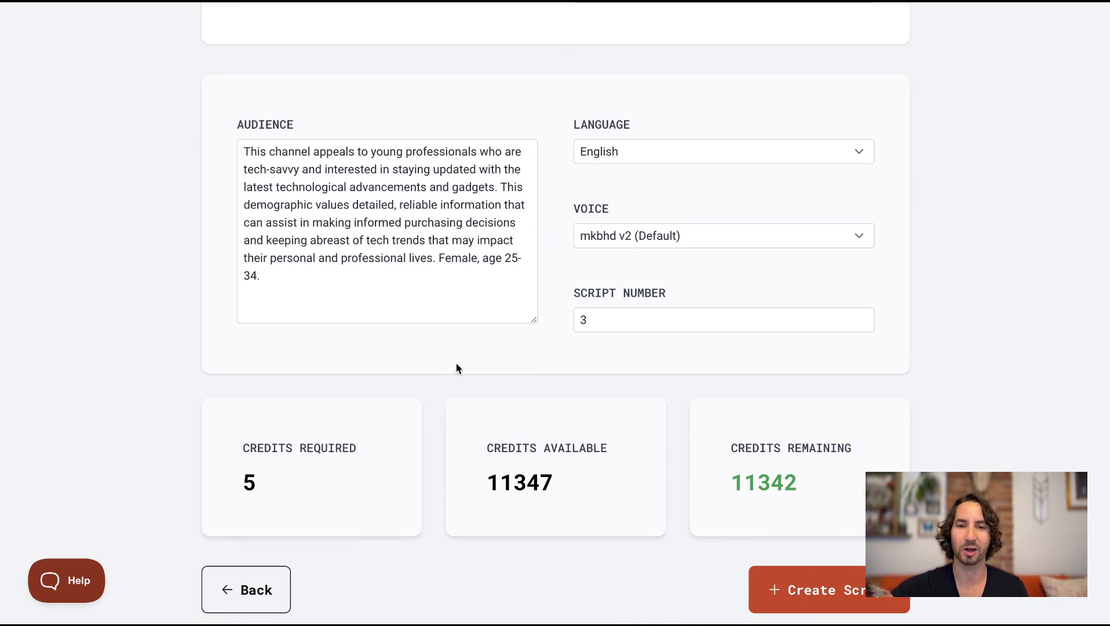
Create the script and run a web search for 'oura ring 4' in its Research step
{"action": "left_click", "coordinate": [856, 591]}
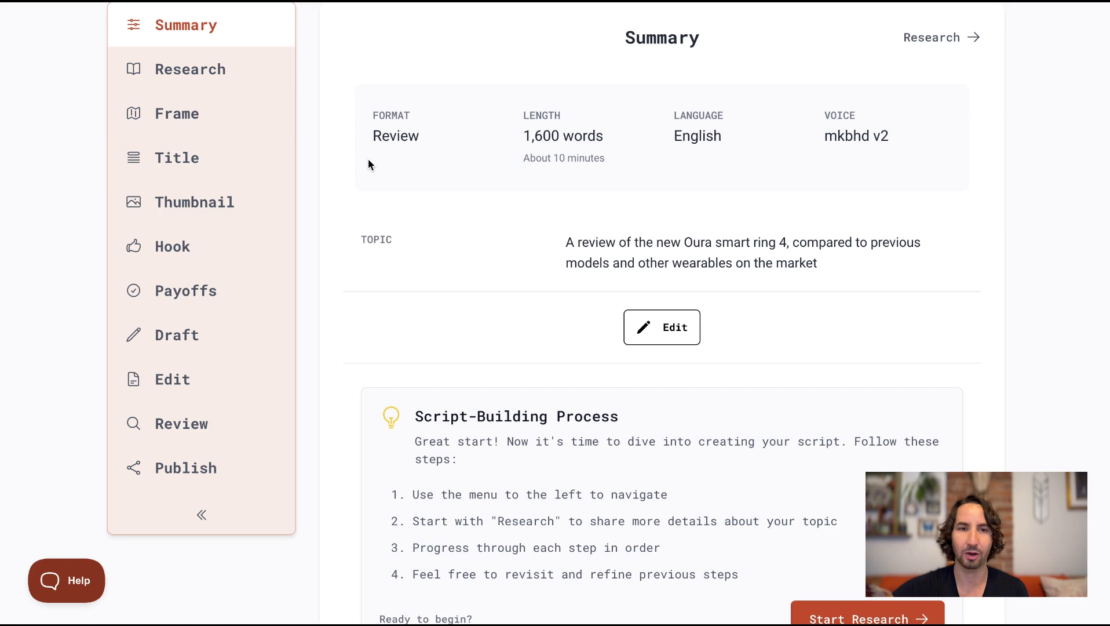
{"action": "left_click", "coordinate": [201, 74]}
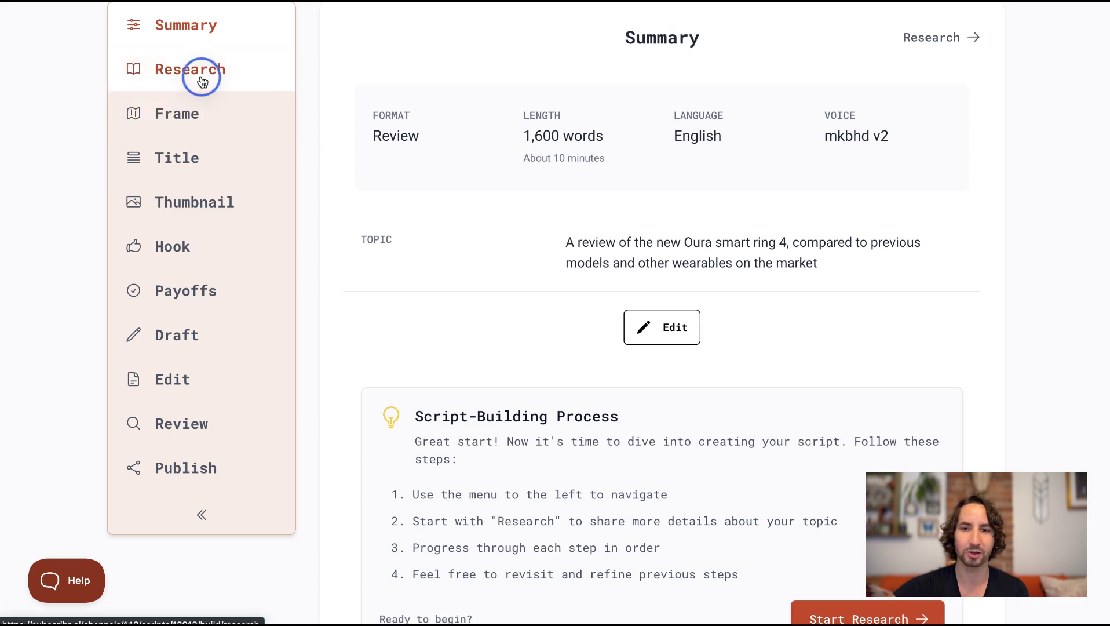
{"action": "scroll", "coordinate": [408, 267], "scroll_direction": "down", "scroll_amount": 2}
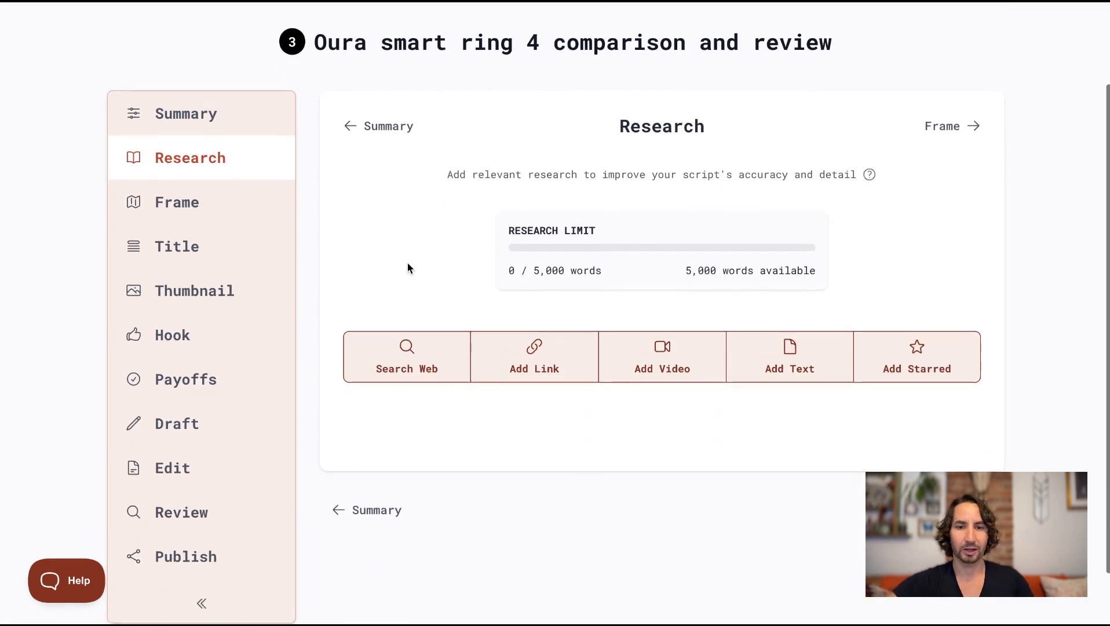
{"action": "left_click", "coordinate": [417, 352]}
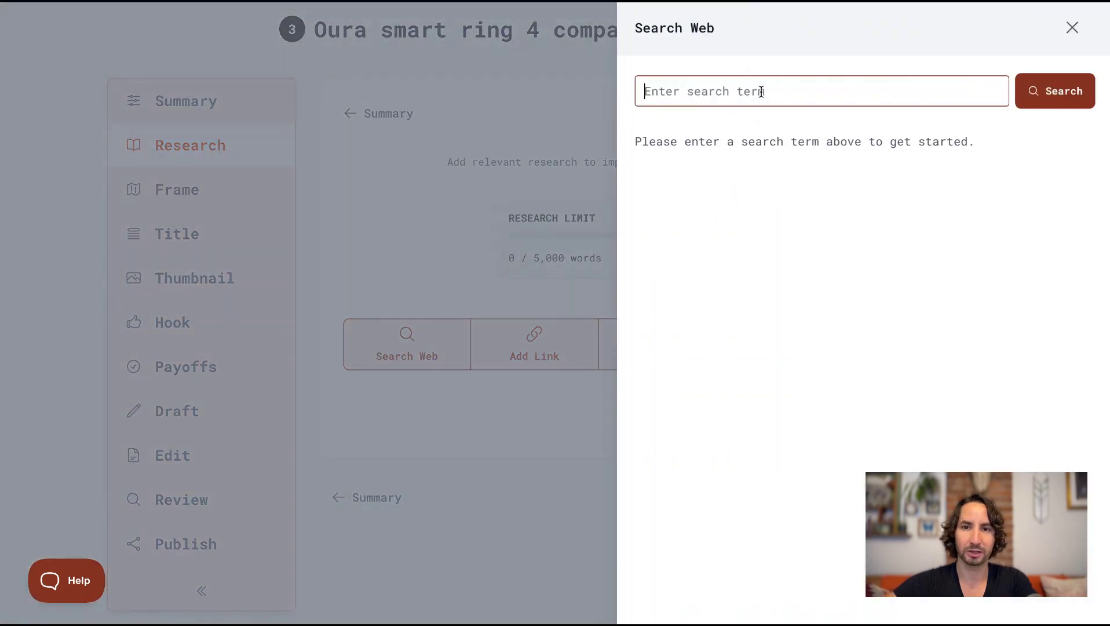
{"action": "left_click", "coordinate": [761, 90]}
{"action": "type", "text": "oura ring 4"}
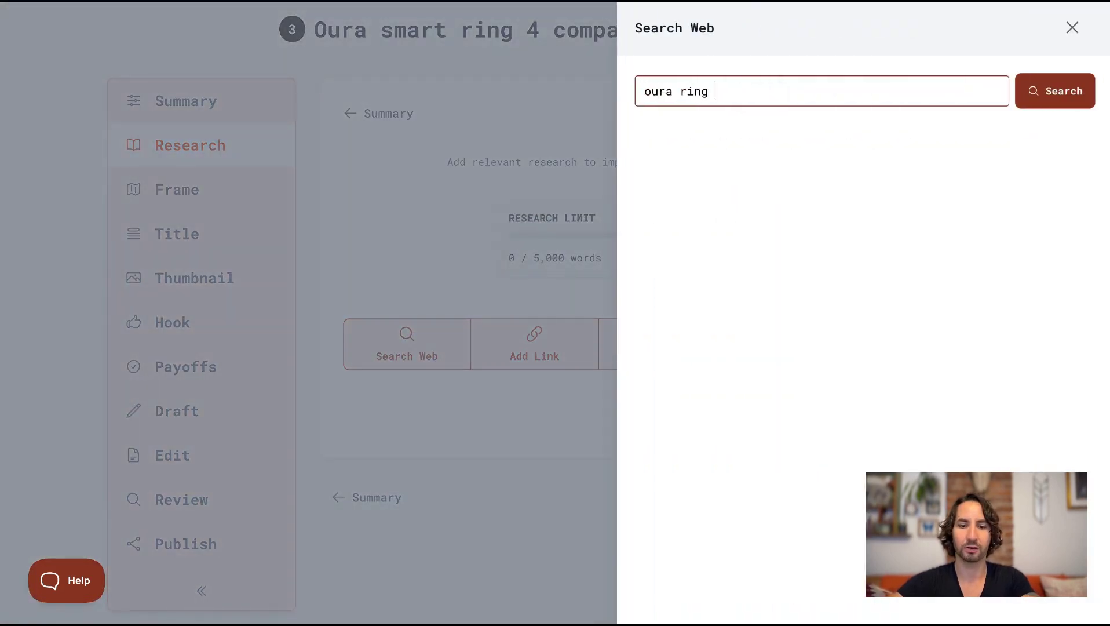
{"action": "key", "text": "Return"}
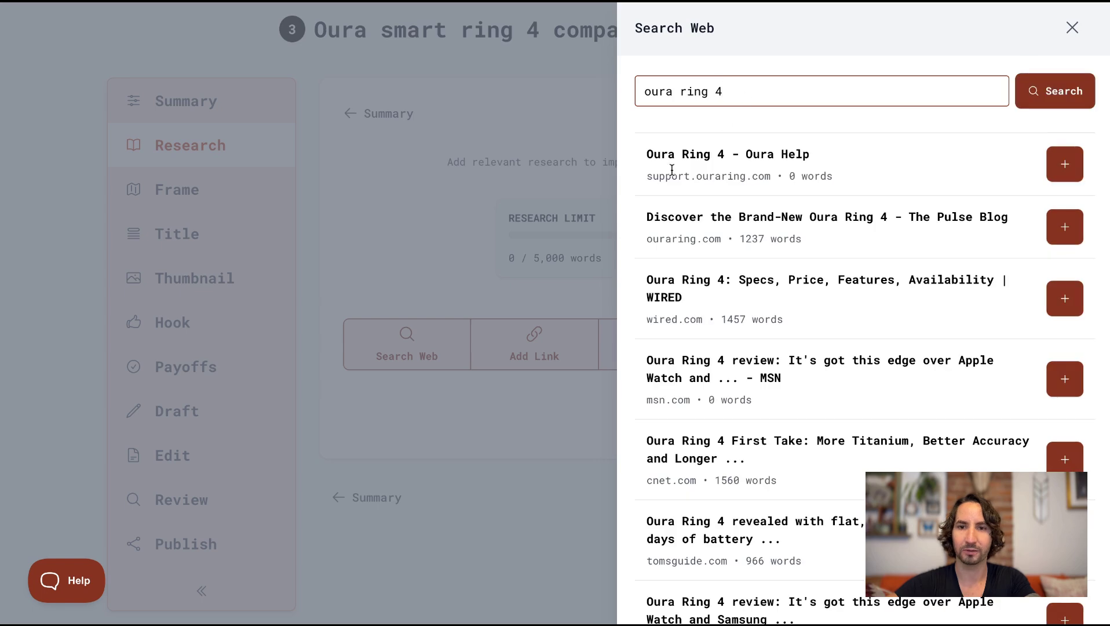
Add the Pulse Blog, WIRED specs, CNET First Take and Tom's Guide articles to research
{"action": "scroll", "coordinate": [1051, 168], "scroll_direction": "down", "scroll_amount": 2}
{"action": "left_click", "coordinate": [1061, 171]}
{"action": "scroll", "coordinate": [906, 208], "scroll_direction": "down", "scroll_amount": 1}
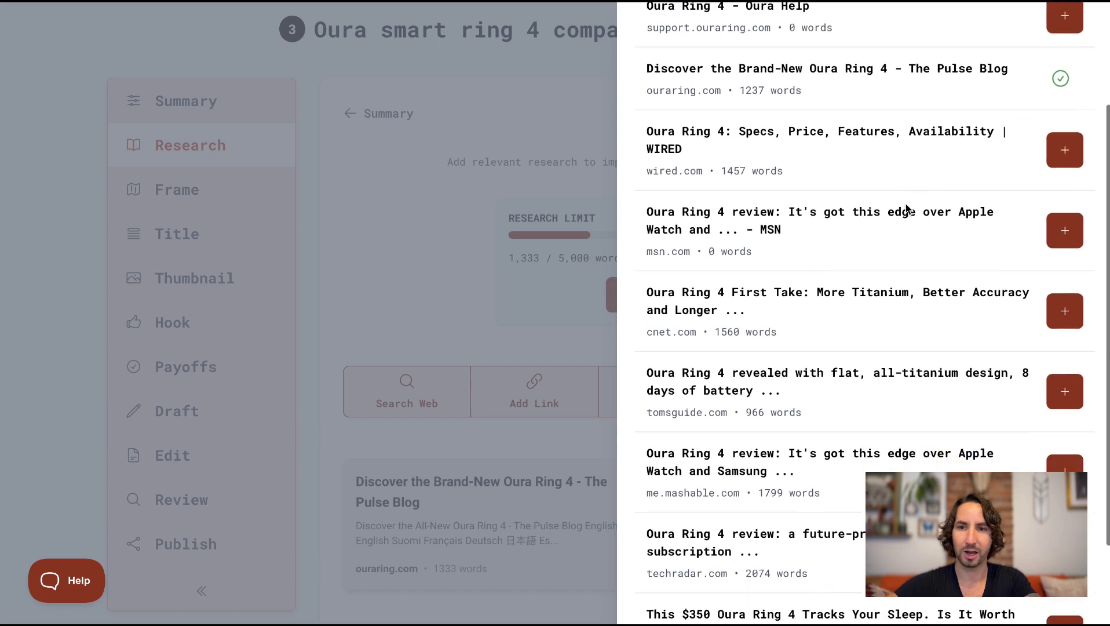
{"action": "left_click", "coordinate": [1065, 151]}
{"action": "scroll", "coordinate": [957, 263], "scroll_direction": "down", "scroll_amount": 2}
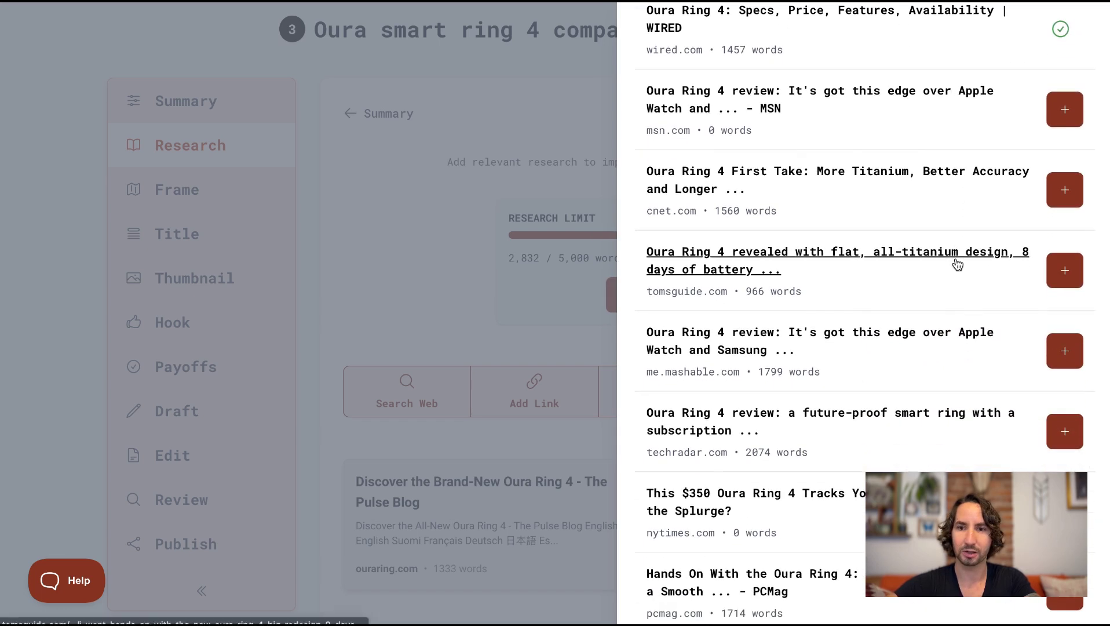
{"action": "left_click", "coordinate": [1063, 188]}
{"action": "left_click", "coordinate": [1064, 270]}
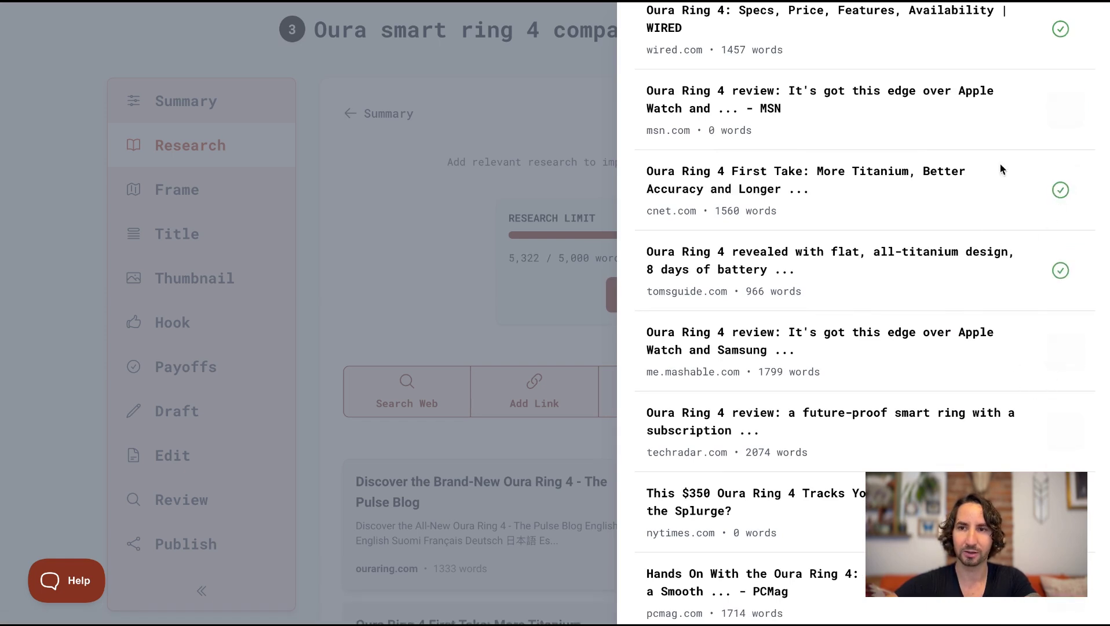
{"action": "scroll", "coordinate": [976, 143], "scroll_direction": "up", "scroll_amount": 5}
{"action": "left_click", "coordinate": [1071, 28]}
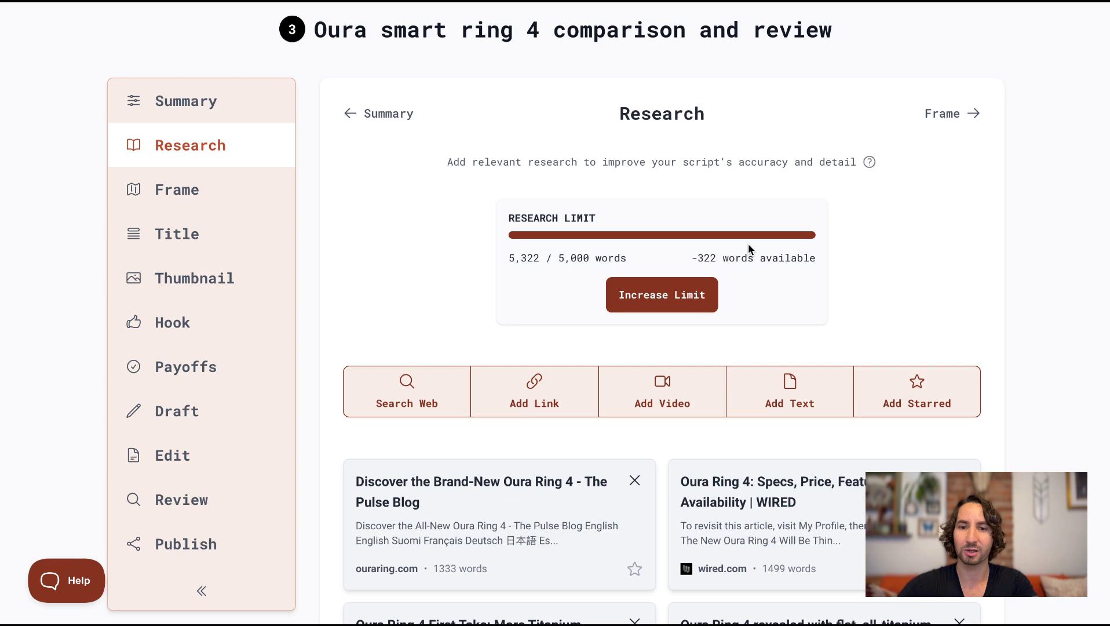
Raise the research limit to 45,000 words and add the Mashable and TechRadar Oura Ring 4 reviews
{"action": "left_click", "coordinate": [659, 305]}
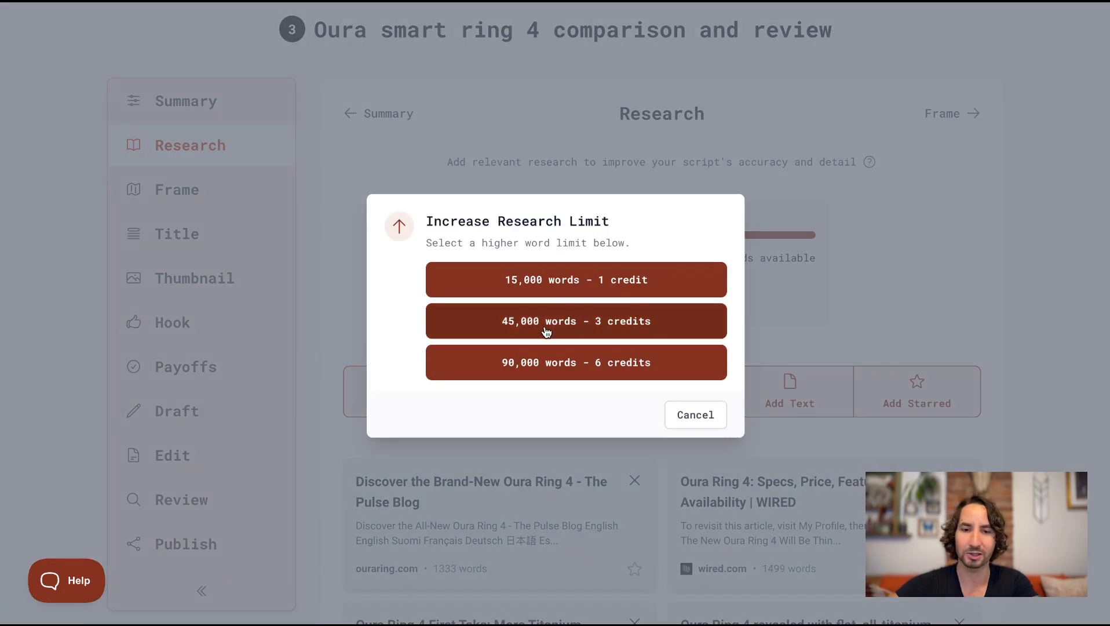
{"action": "left_click", "coordinate": [546, 329]}
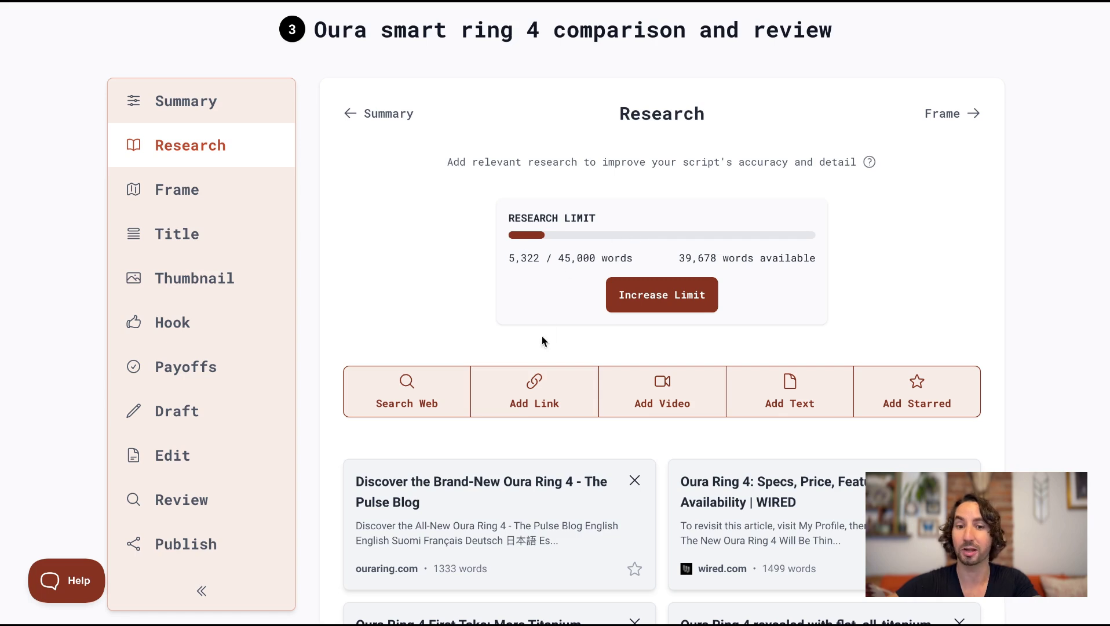
{"action": "left_click", "coordinate": [432, 402]}
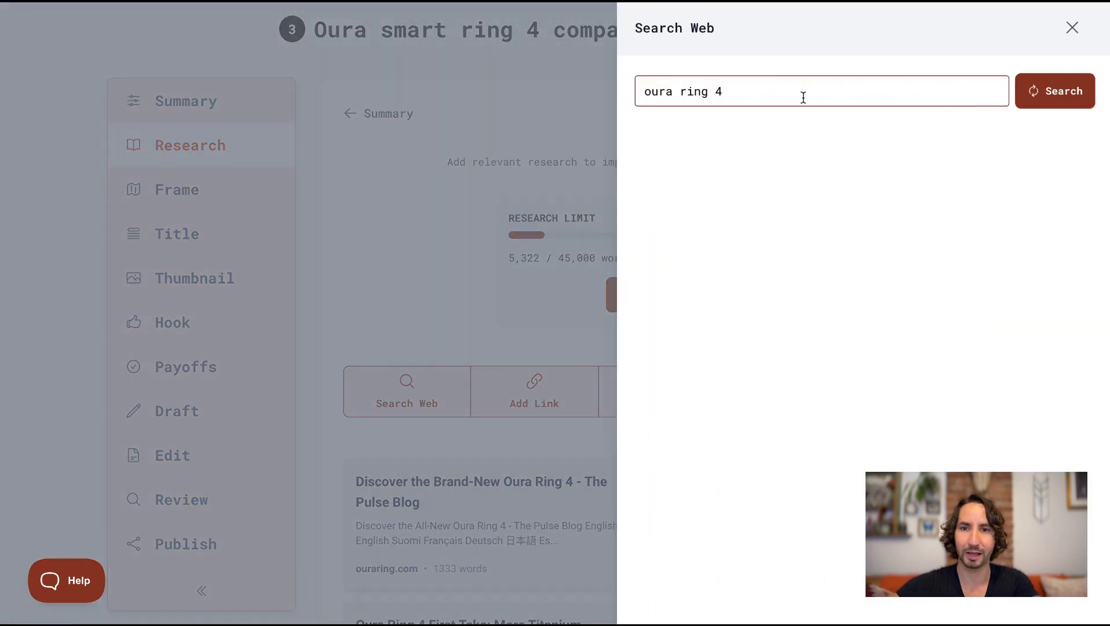
{"action": "scroll", "coordinate": [826, 255], "scroll_direction": "down", "scroll_amount": 5}
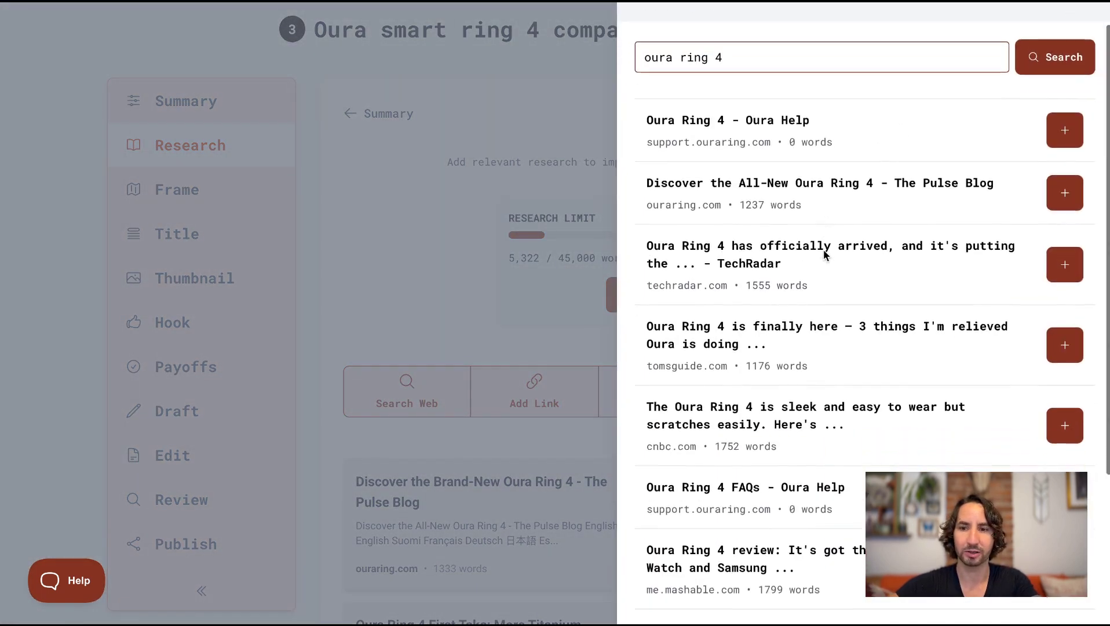
{"action": "left_click", "coordinate": [1070, 355]}
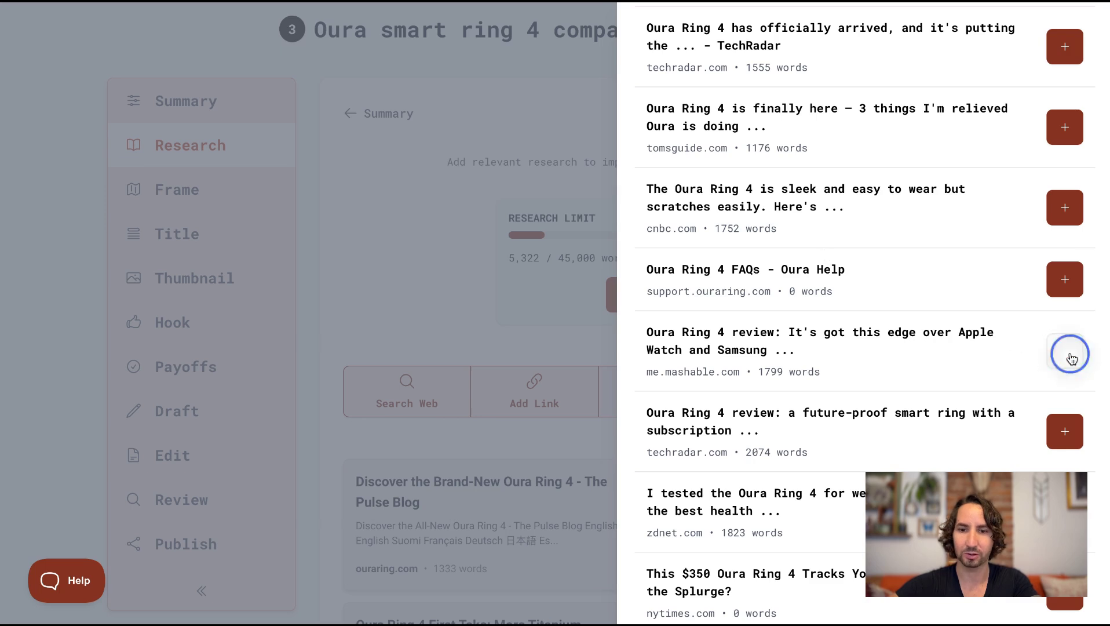
{"action": "left_click", "coordinate": [1065, 445]}
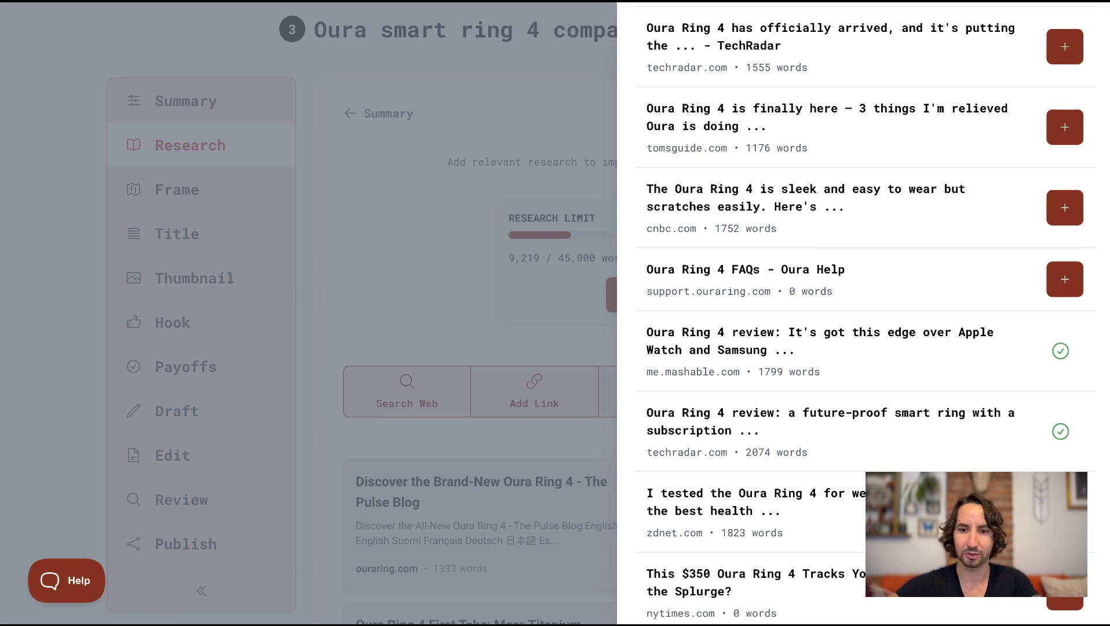
{"action": "scroll", "coordinate": [1065, 48], "scroll_direction": "up", "scroll_amount": 3}
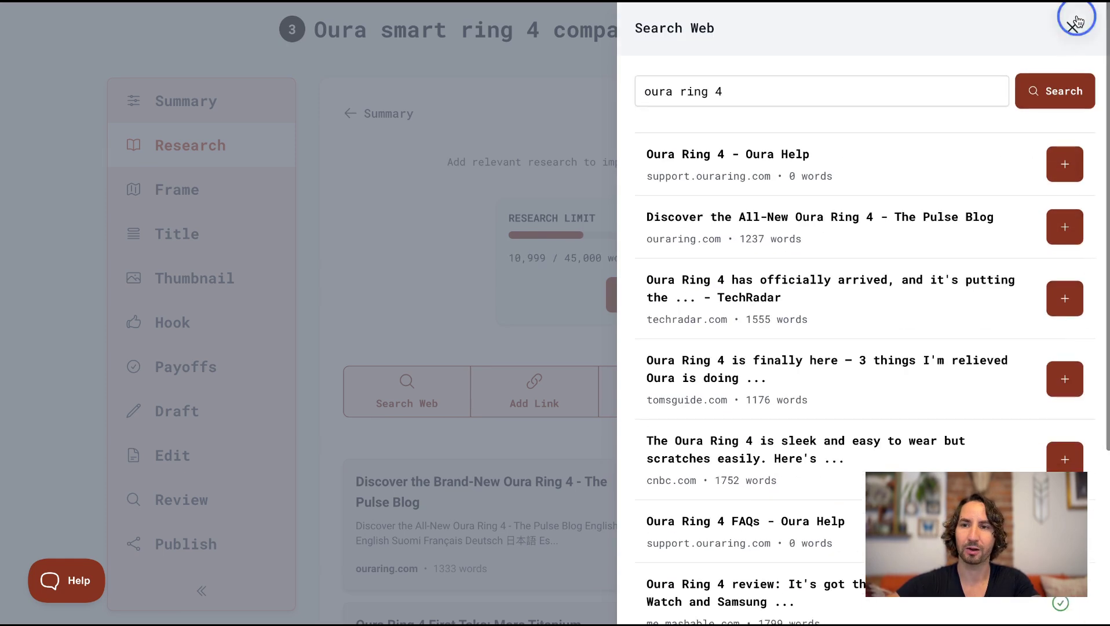
{"action": "left_click", "coordinate": [1075, 18]}
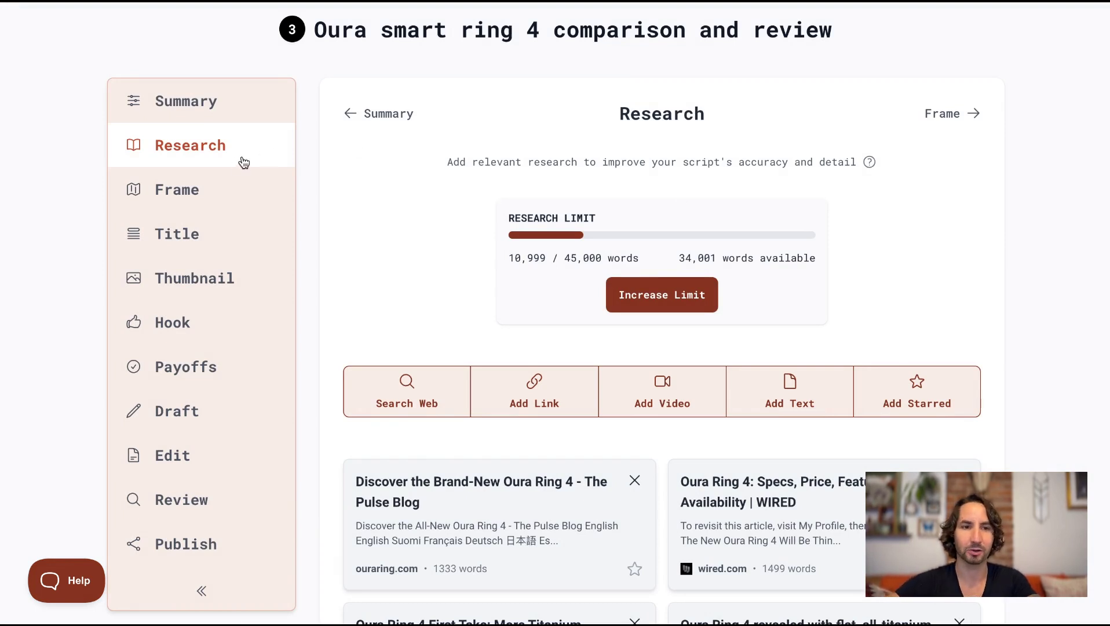
{"action": "left_click", "coordinate": [213, 191]}
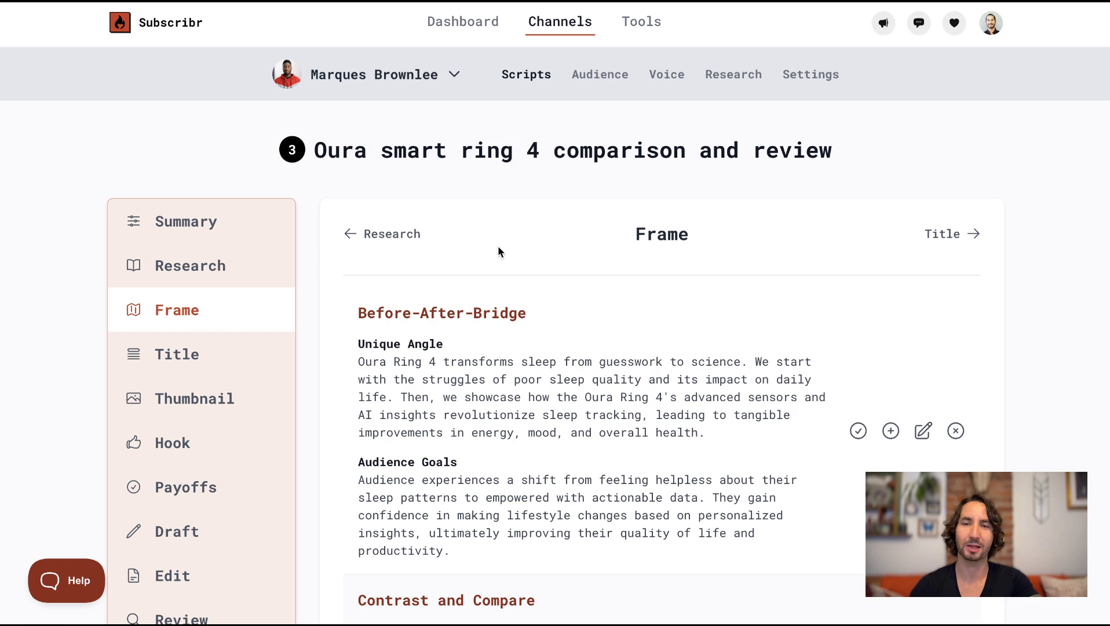
Generate more frame angles like Contrast and Compare
{"action": "scroll", "coordinate": [499, 251], "scroll_direction": "down", "scroll_amount": 3}
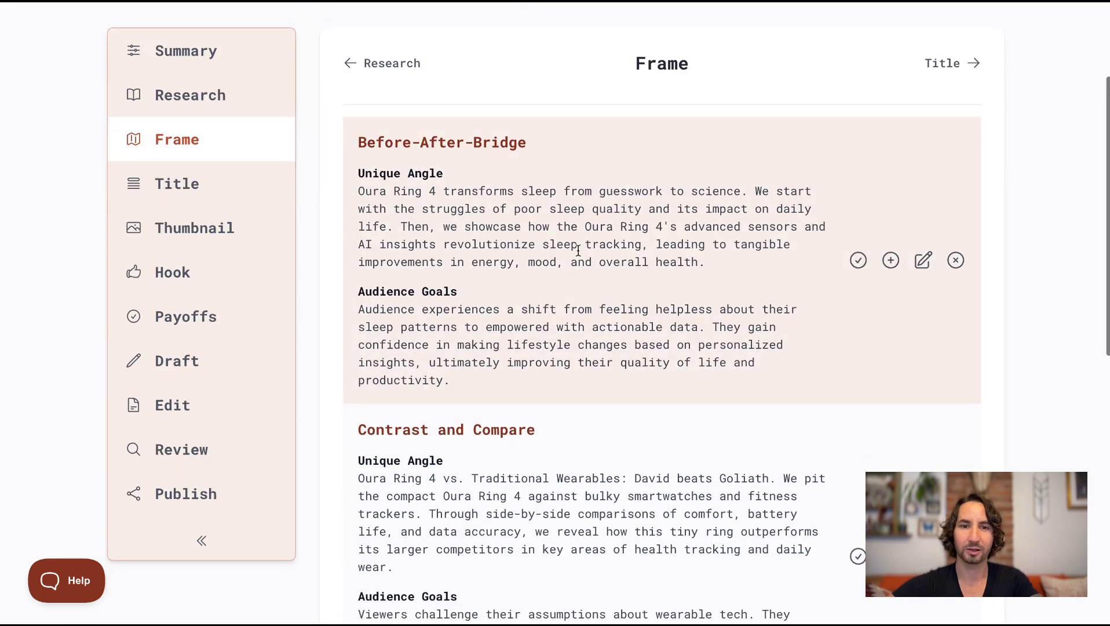
{"action": "scroll", "coordinate": [577, 250], "scroll_direction": "down", "scroll_amount": 2}
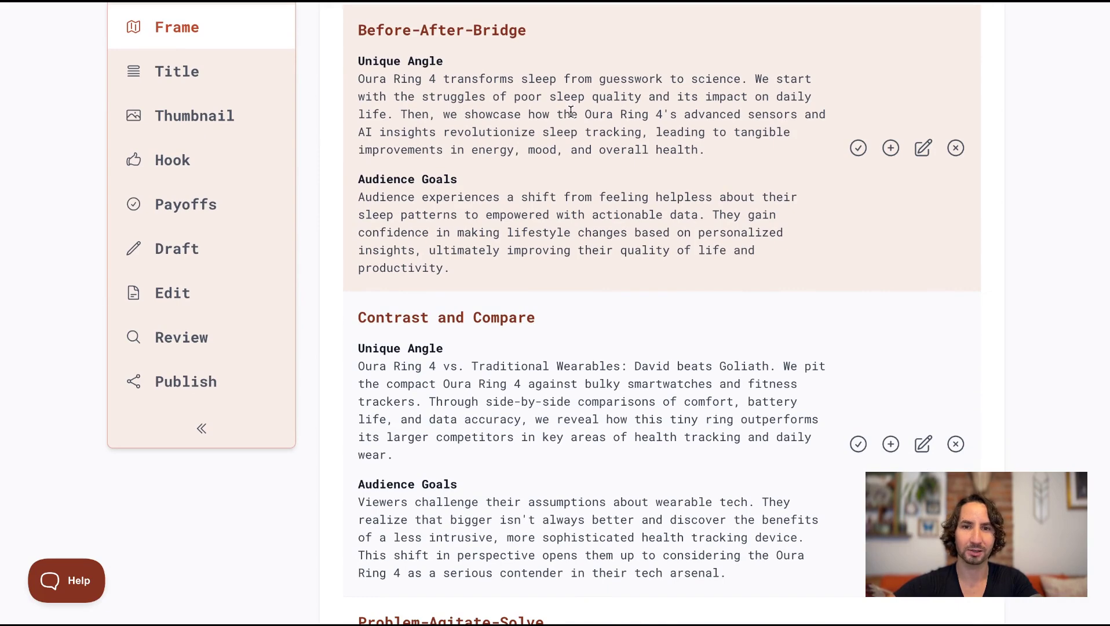
{"action": "scroll", "coordinate": [512, 134], "scroll_direction": "down", "scroll_amount": 4}
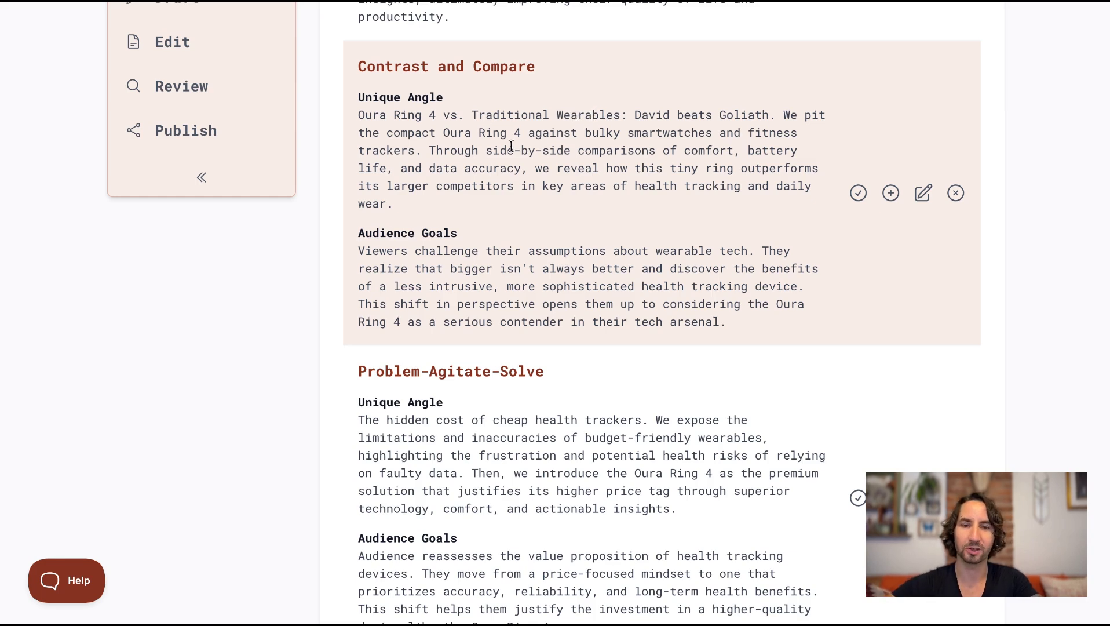
{"action": "left_click", "coordinate": [891, 194]}
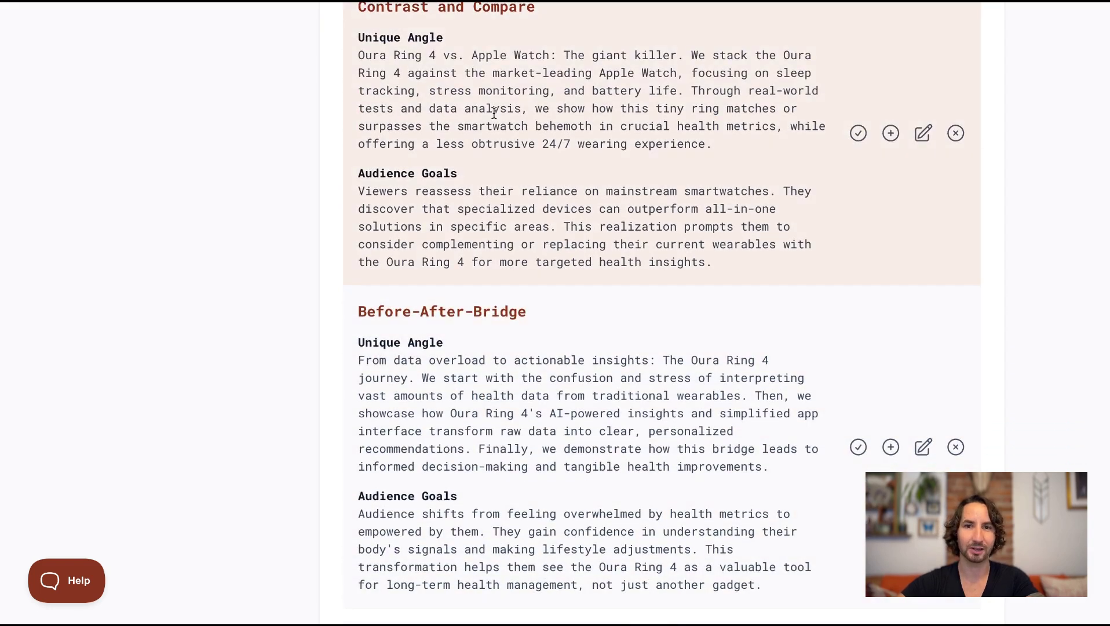
Select the Contrast and Compare frame for the Oura comparison script
{"action": "left_click_drag", "start_coordinate": [358, 56], "coordinate": [552, 55]}
{"action": "left_click", "coordinate": [613, 69]}
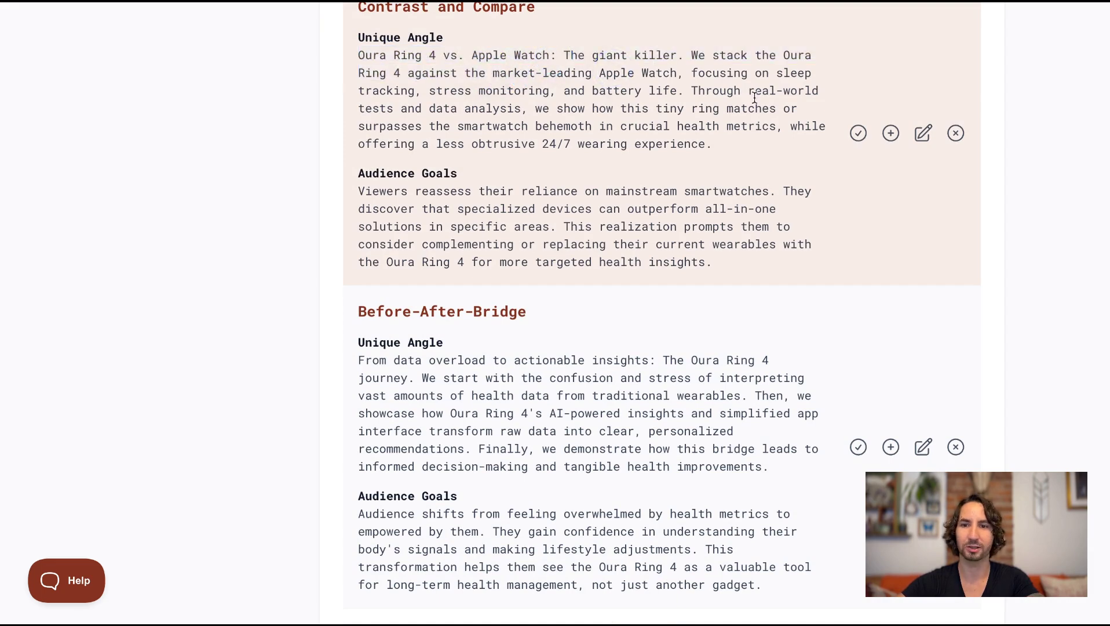
{"action": "left_click", "coordinate": [858, 134]}
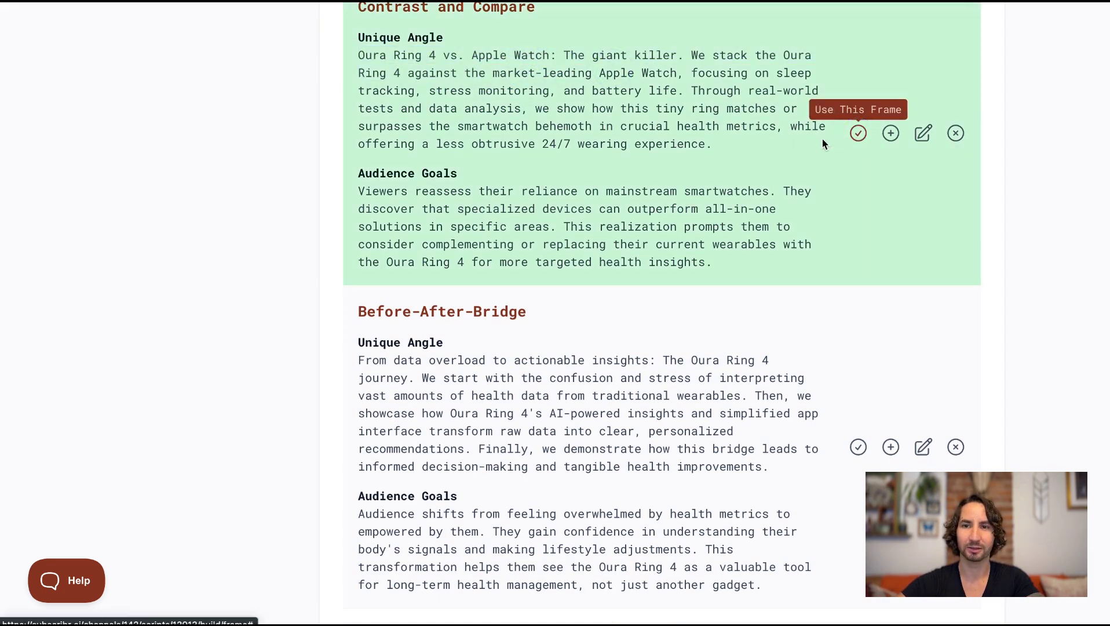
{"action": "scroll", "coordinate": [744, 143], "scroll_direction": "up", "scroll_amount": 15}
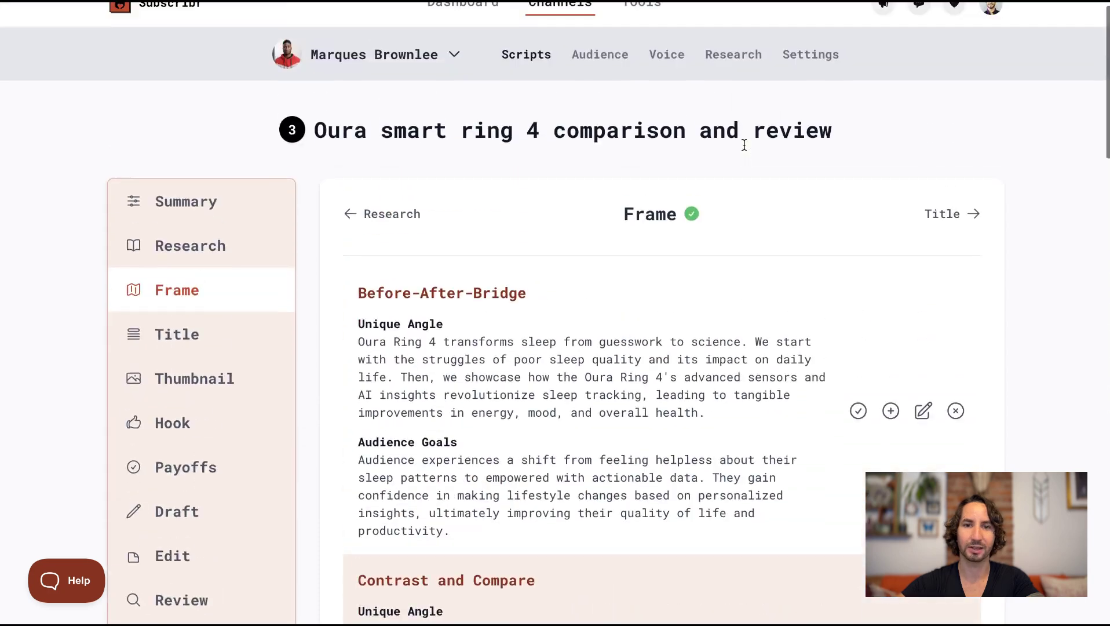
{"action": "scroll", "coordinate": [744, 144], "scroll_direction": "up", "scroll_amount": 1}
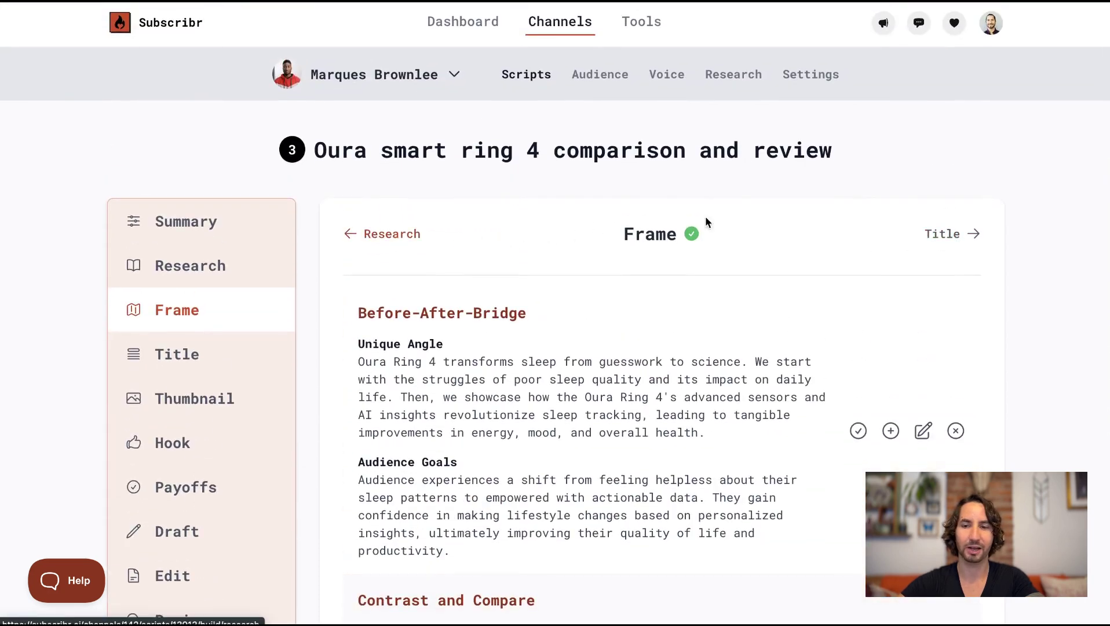
{"action": "left_click", "coordinate": [953, 235]}
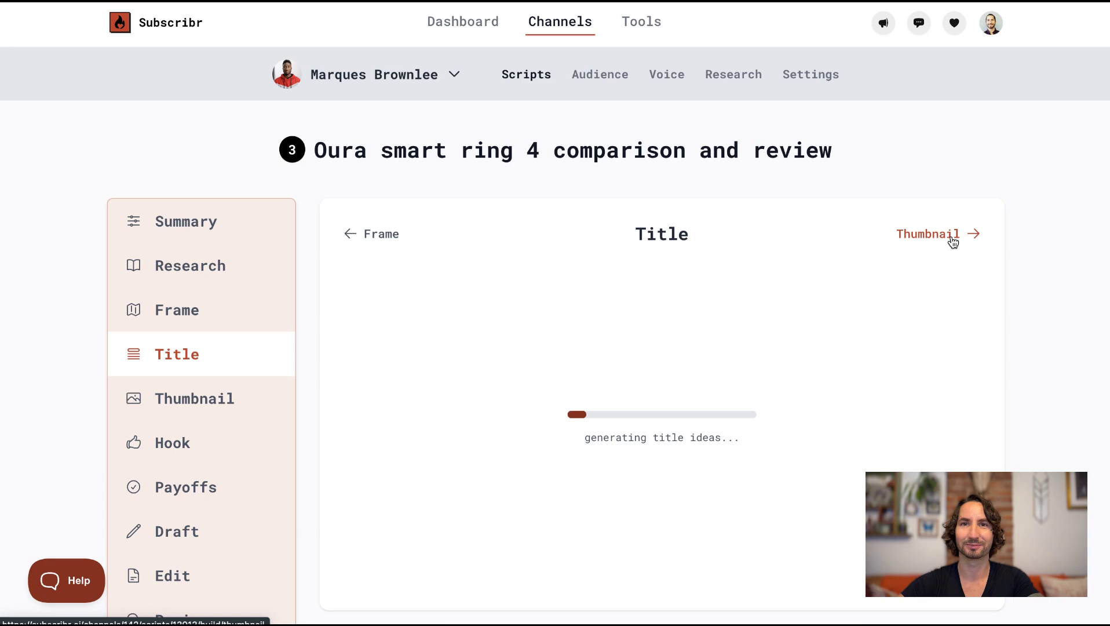
Request titles like 'Why Oura Ring 4 May Replace Your Watch', then choose 'Your Smartwatch is Now Obsolete'
{"action": "scroll", "coordinate": [946, 259], "scroll_direction": "down", "scroll_amount": 5}
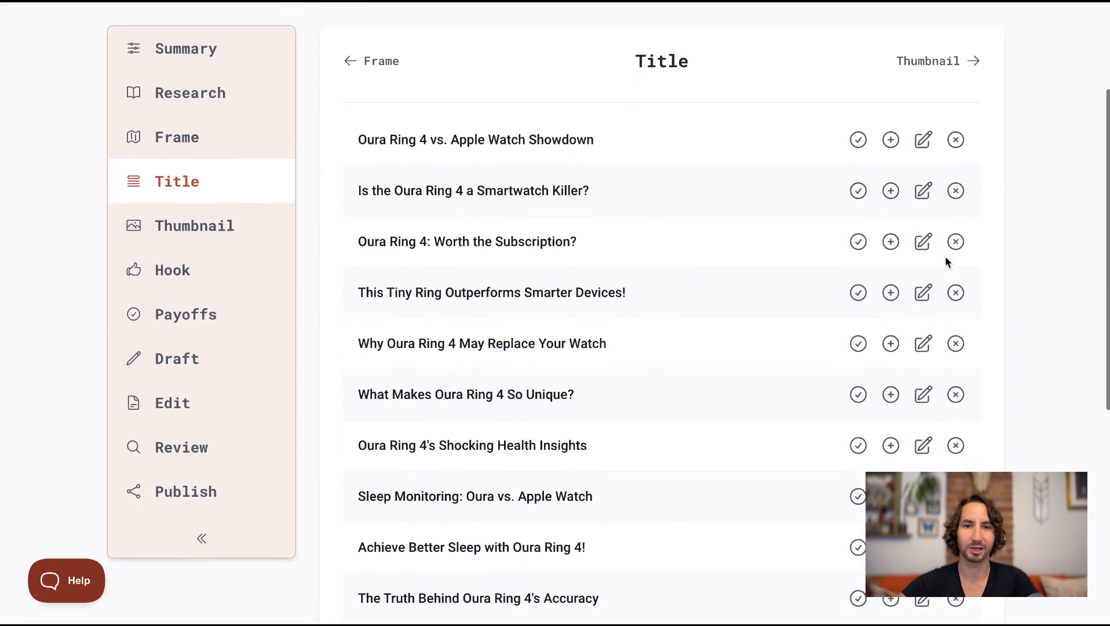
{"action": "scroll", "coordinate": [945, 257], "scroll_direction": "down", "scroll_amount": 2}
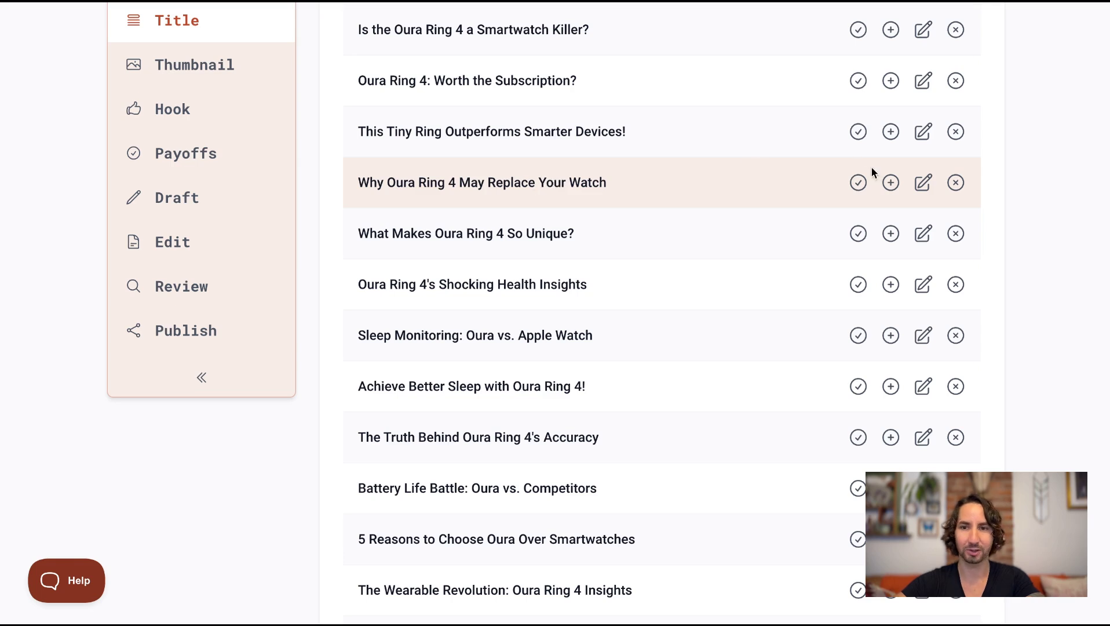
{"action": "left_click", "coordinate": [891, 183]}
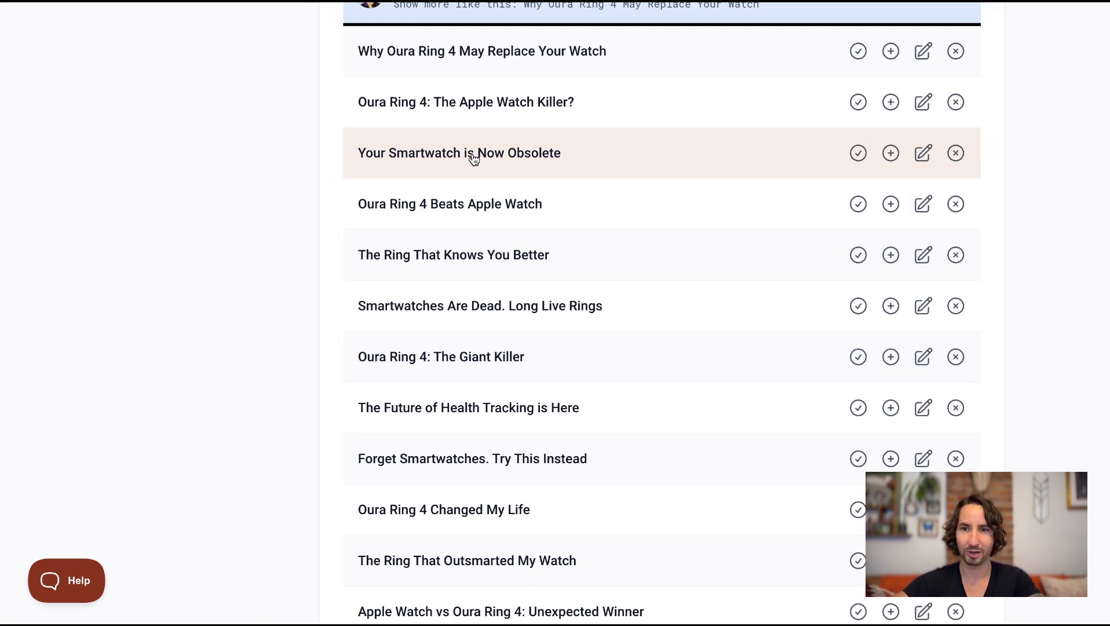
{"action": "left_click", "coordinate": [859, 154]}
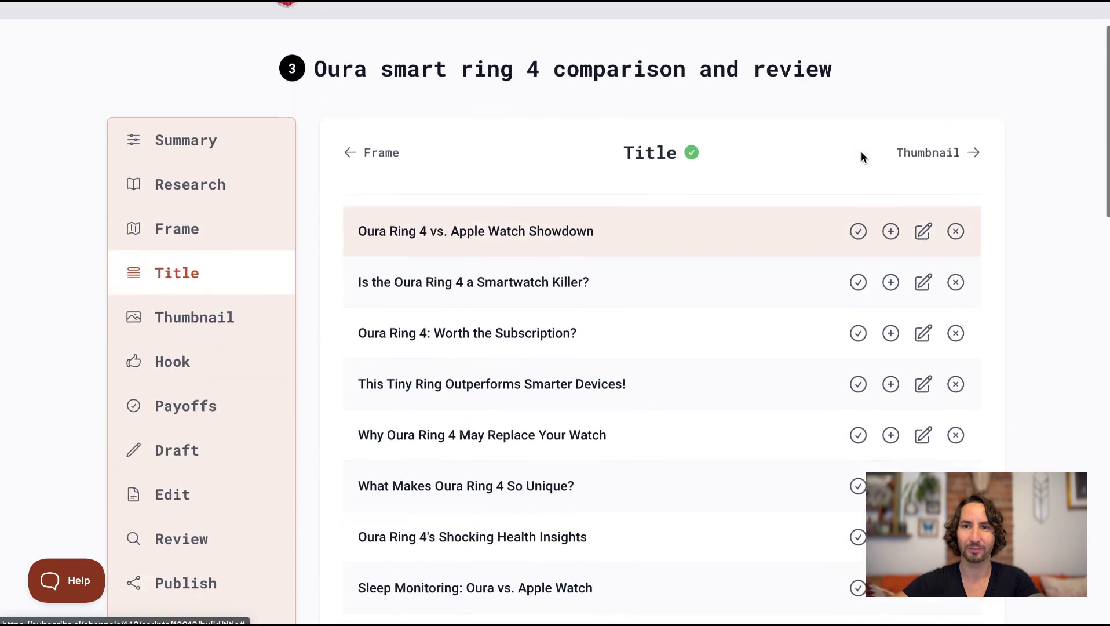
{"action": "left_click", "coordinate": [936, 163]}
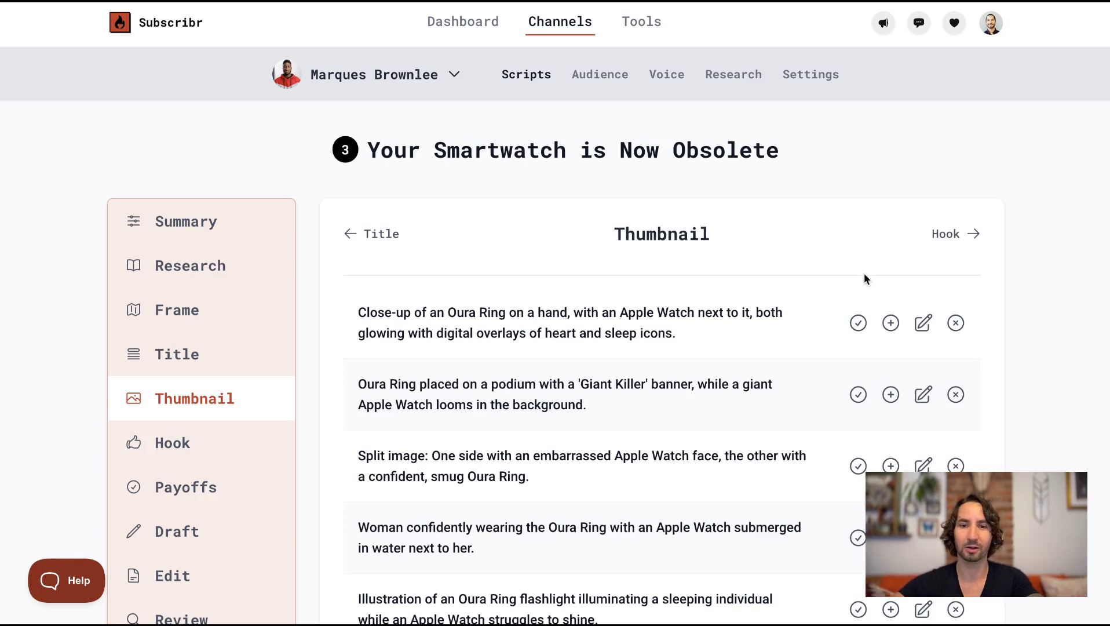
Choose the split-image thumbnail of an embarrassed Apple Watch beside a smug Oura Ring
{"action": "scroll", "coordinate": [837, 316], "scroll_direction": "down", "scroll_amount": 3}
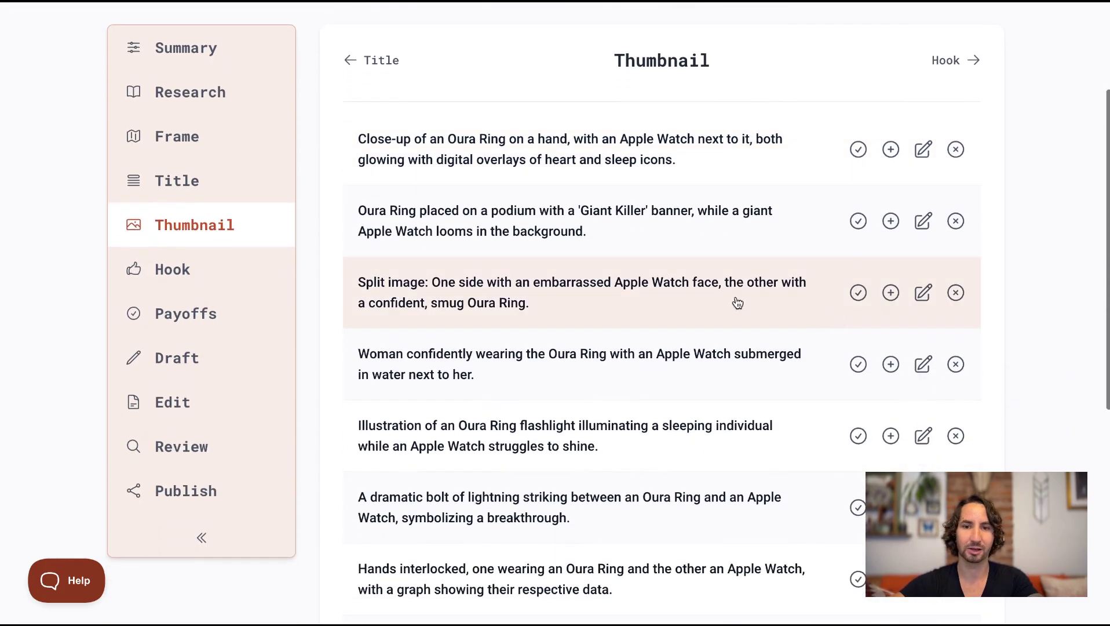
{"action": "left_click", "coordinate": [858, 299]}
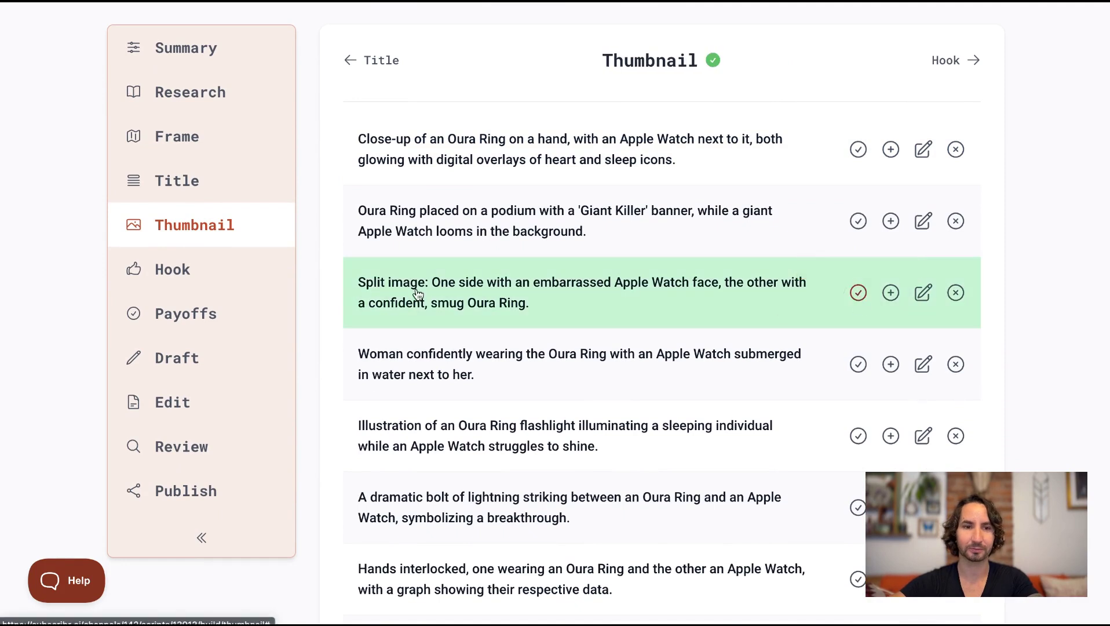
{"action": "left_click", "coordinate": [216, 268]}
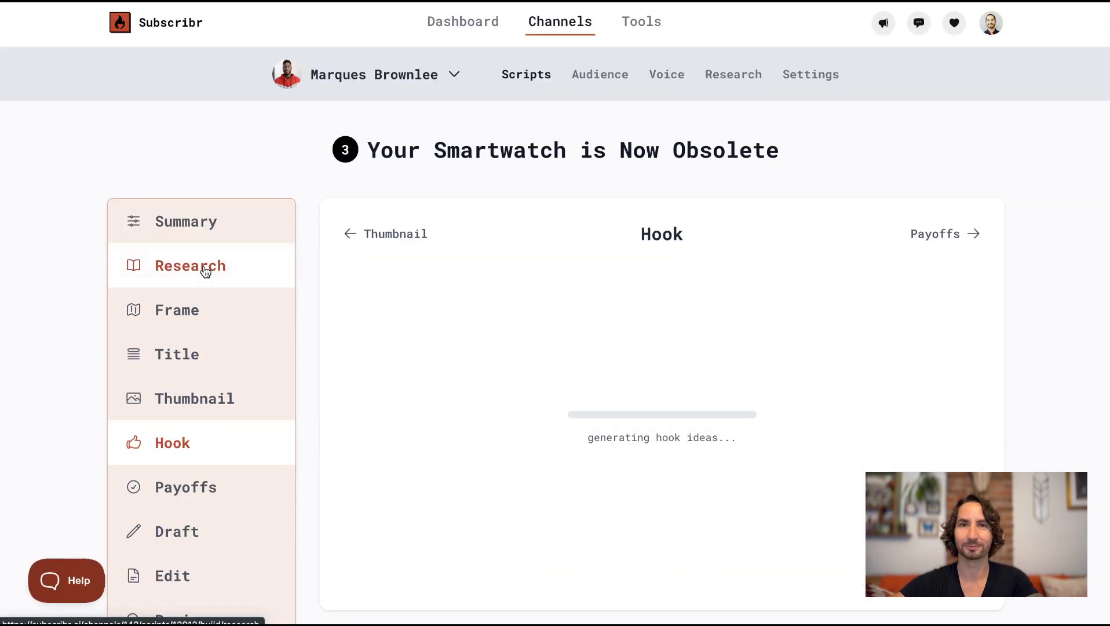
Generate hook ideas for the smartwatch script
{"action": "scroll", "coordinate": [508, 221], "scroll_direction": "down", "scroll_amount": 5}
{"action": "scroll", "coordinate": [508, 221], "scroll_direction": "up", "scroll_amount": 1}
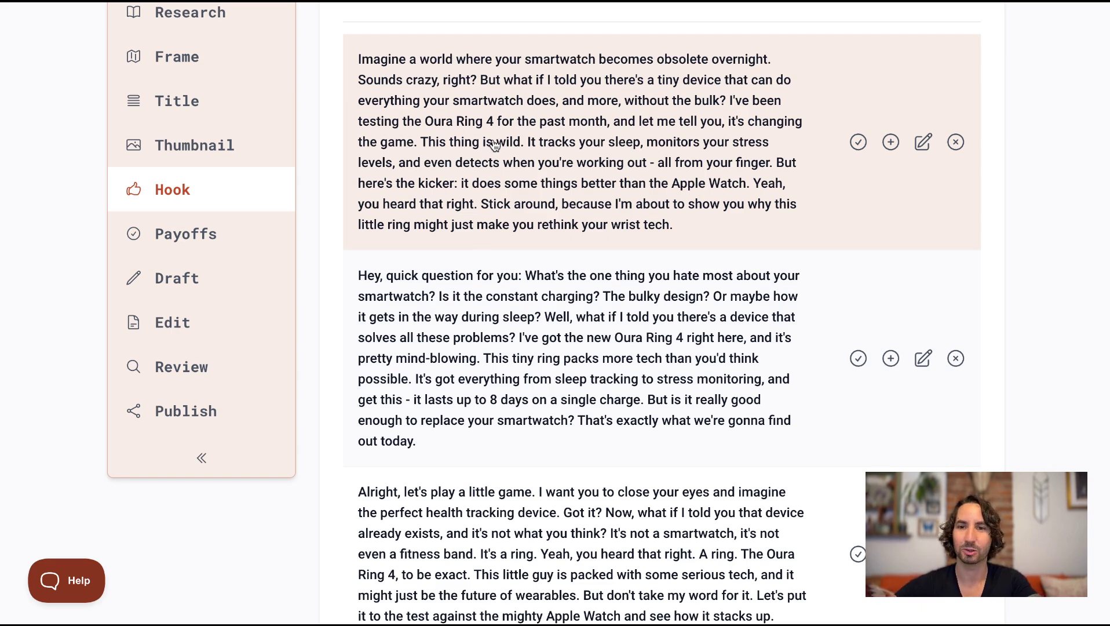
{"action": "scroll", "coordinate": [522, 164], "scroll_direction": "down", "scroll_amount": 4}
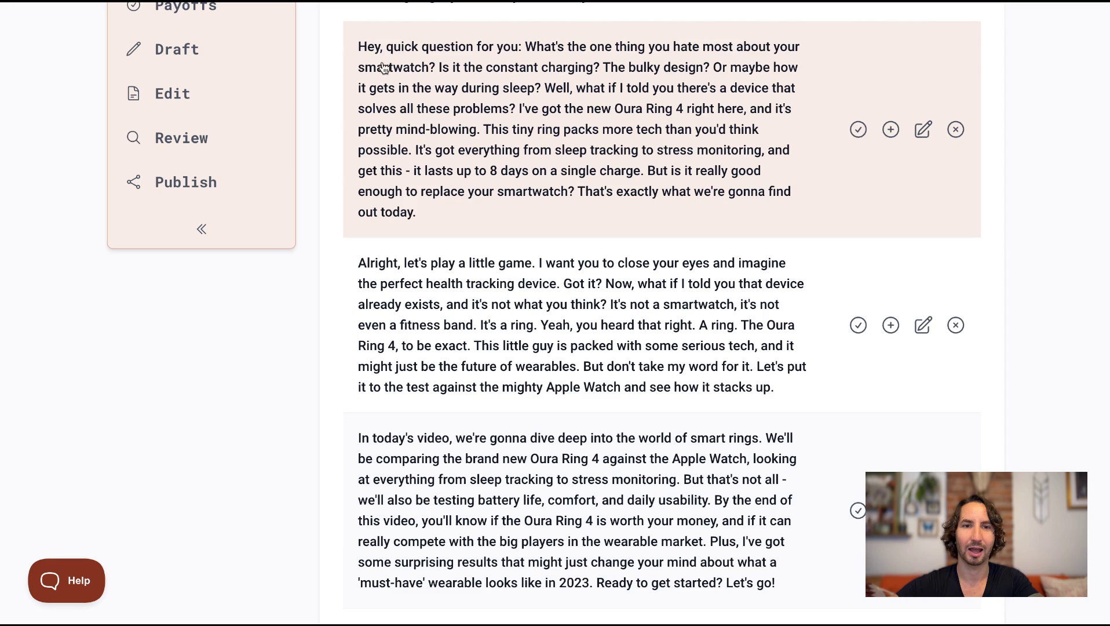
{"action": "scroll", "coordinate": [447, 205], "scroll_direction": "up", "scroll_amount": 1}
{"action": "left_click", "coordinate": [446, 206]}
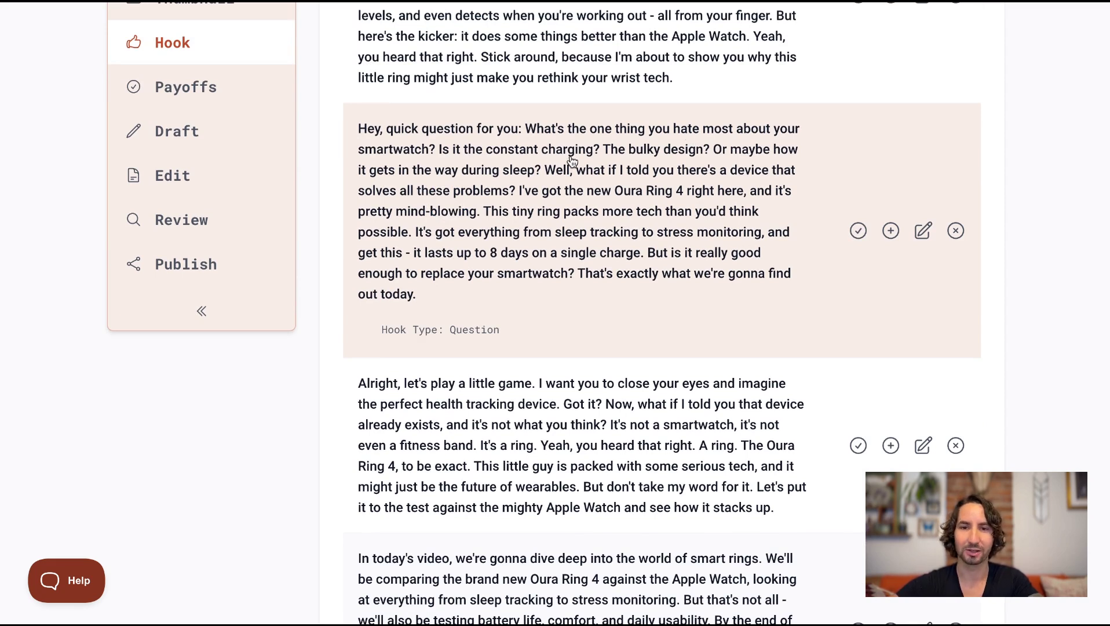
Use the question hook beginning 'Hey, quick question for you' and review the remaining hooks
{"action": "left_click", "coordinate": [863, 235]}
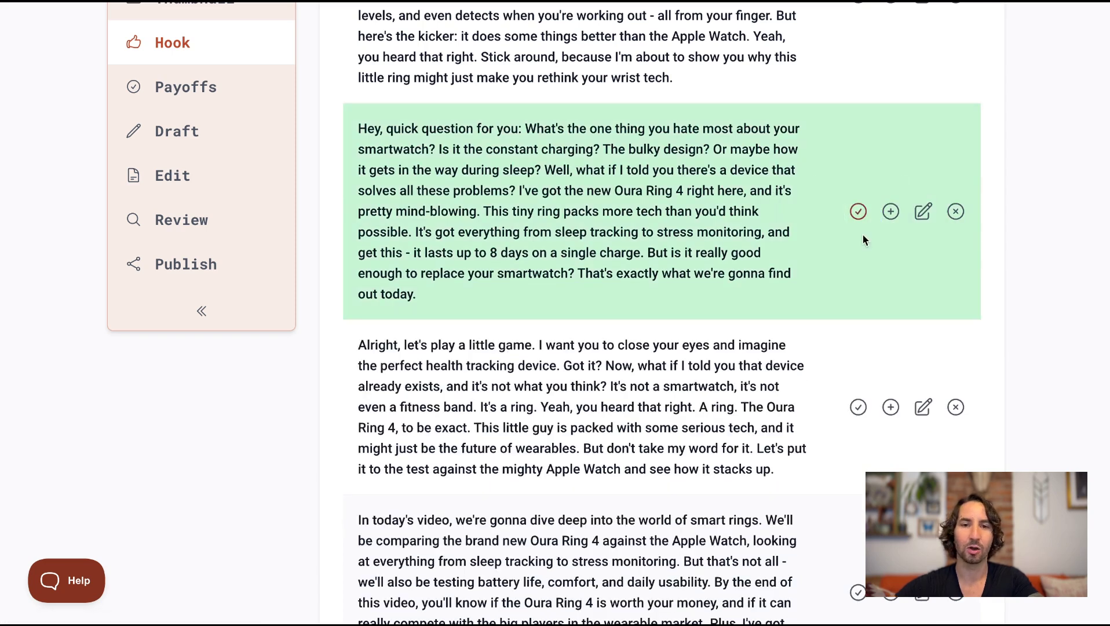
{"action": "scroll", "coordinate": [863, 235], "scroll_direction": "down", "scroll_amount": 3}
{"action": "scroll", "coordinate": [863, 235], "scroll_direction": "down", "scroll_amount": 20}
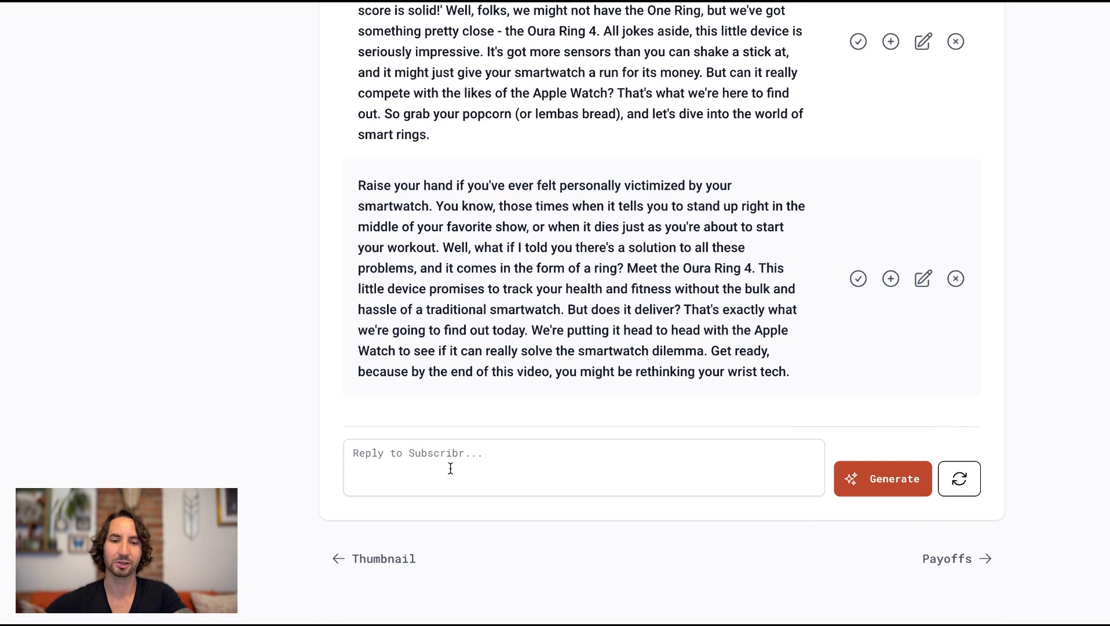
{"action": "left_click", "coordinate": [507, 454]}
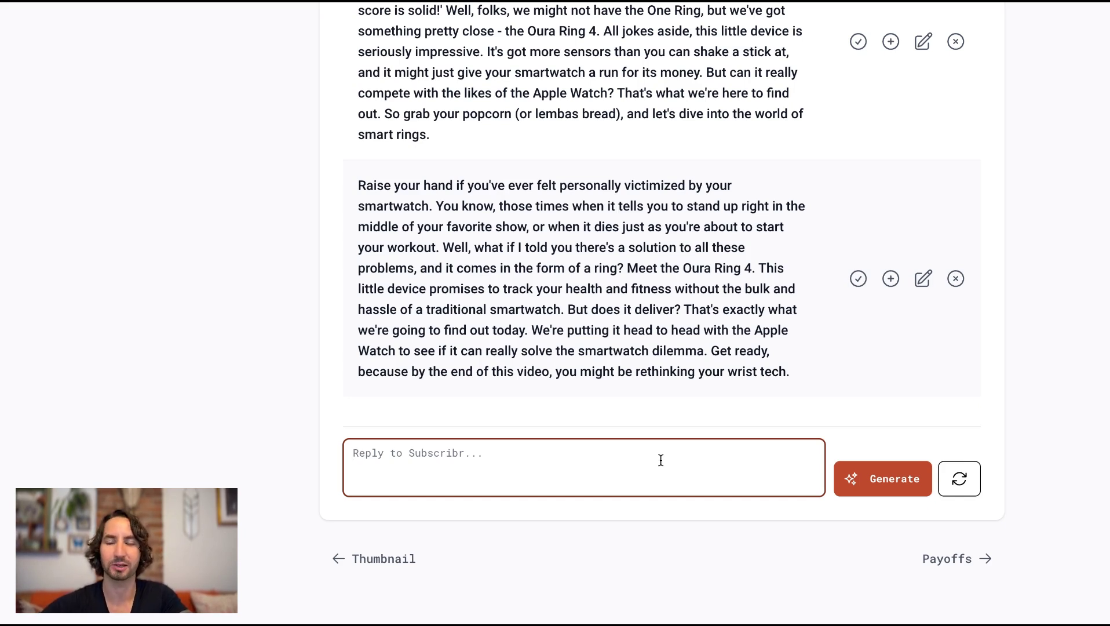
{"action": "scroll", "coordinate": [661, 459], "scroll_direction": "up", "scroll_amount": 20}
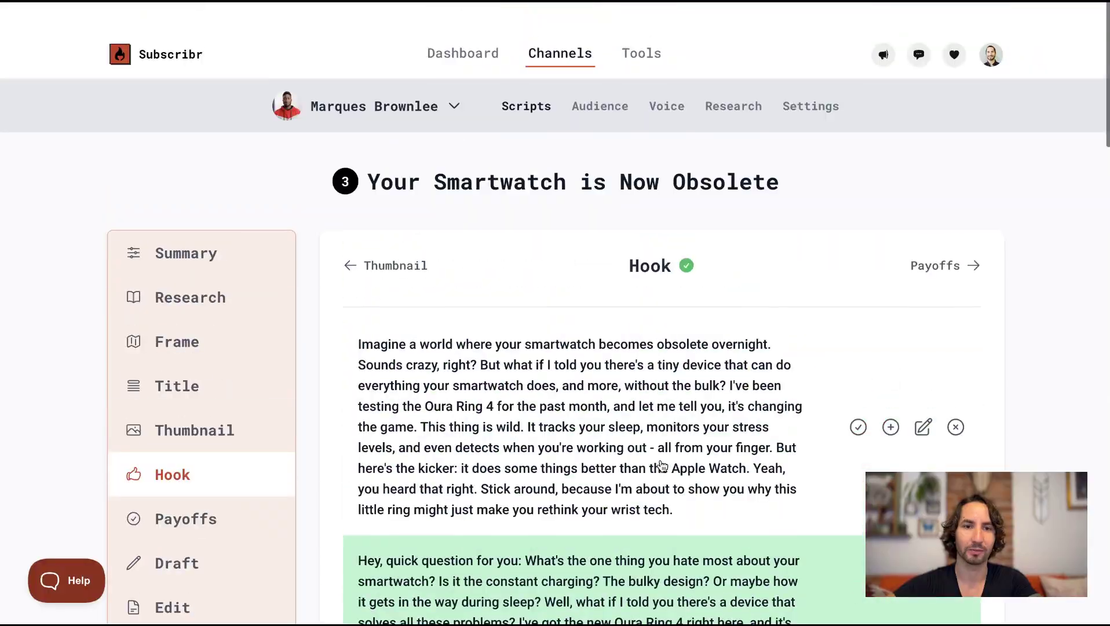
Go to the Payoffs step and read the note allowing up to 4 payoffs
{"action": "scroll", "coordinate": [662, 466], "scroll_direction": "down", "scroll_amount": 1}
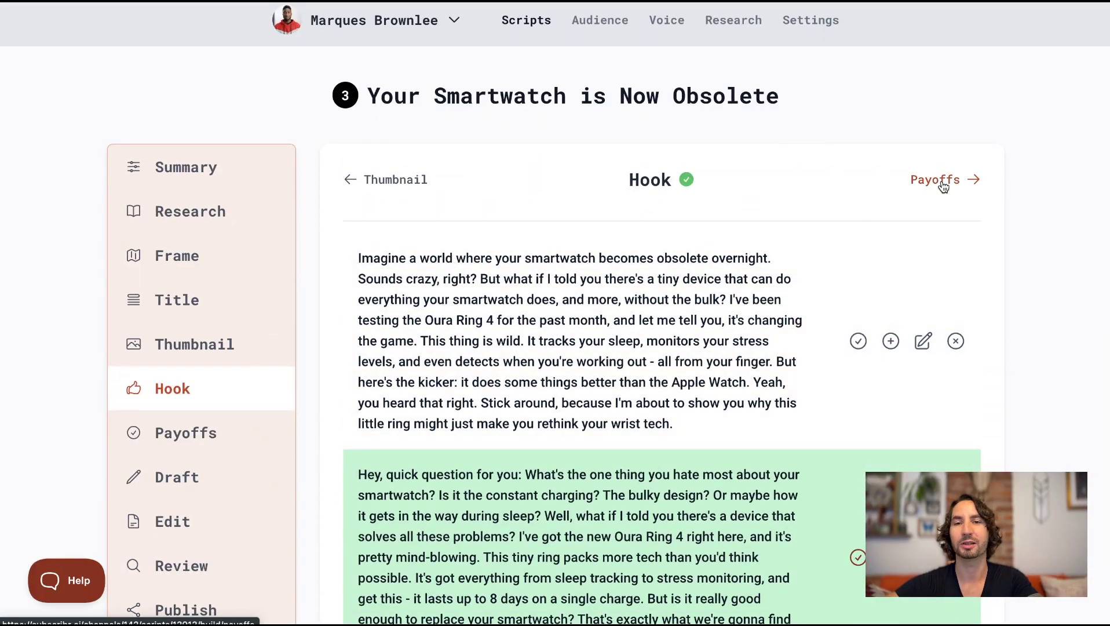
{"action": "left_click", "coordinate": [943, 182]}
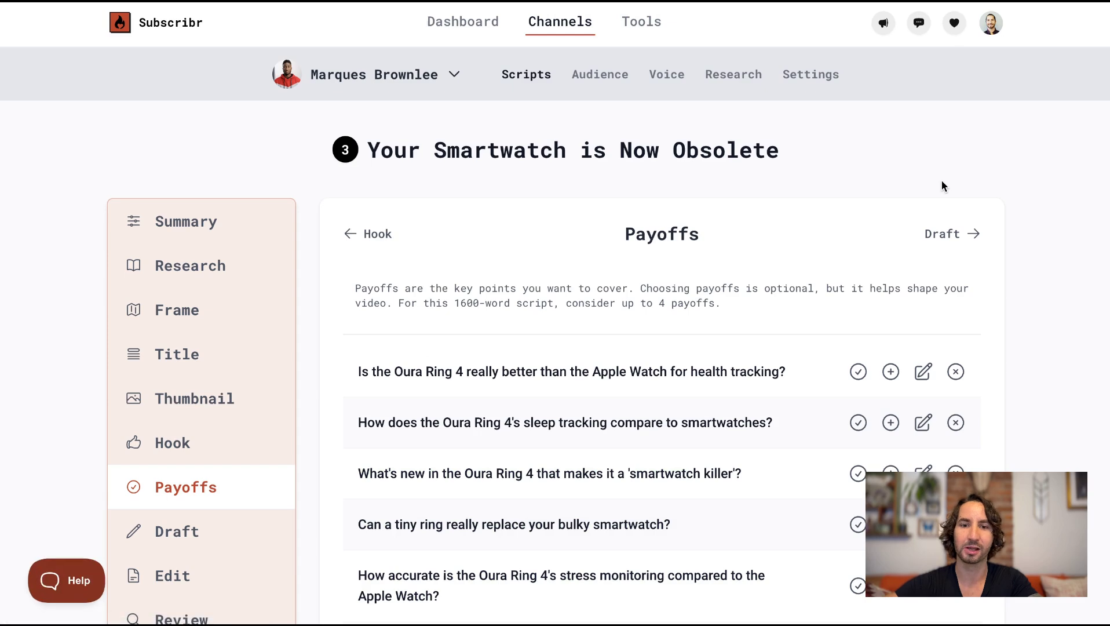
{"action": "scroll", "coordinate": [817, 265], "scroll_direction": "down", "scroll_amount": 2}
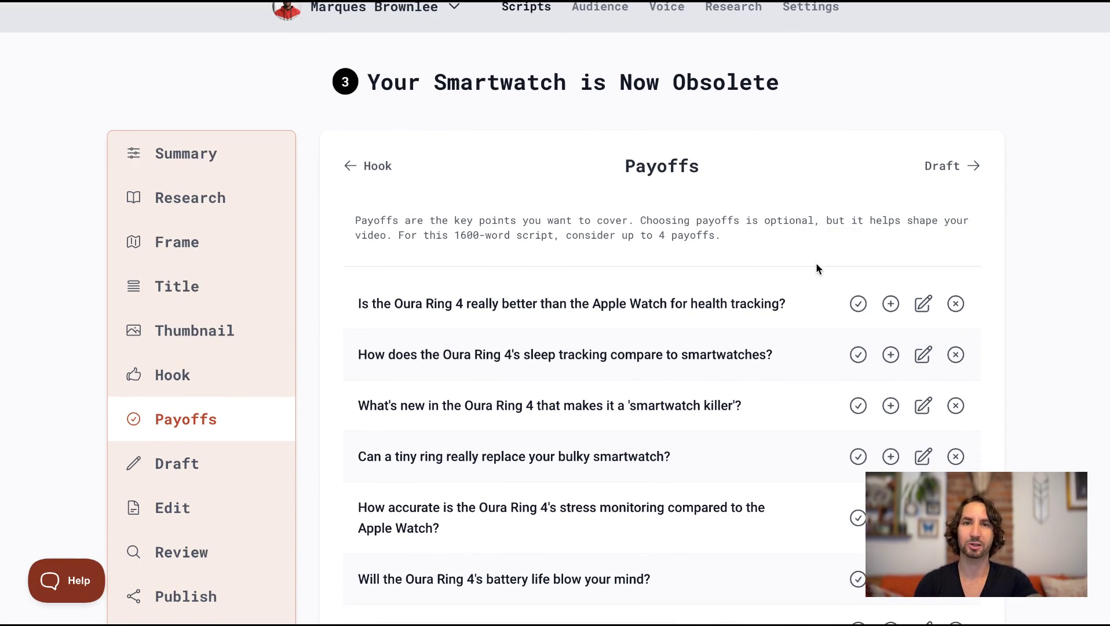
{"action": "scroll", "coordinate": [817, 265], "scroll_direction": "down", "scroll_amount": 1}
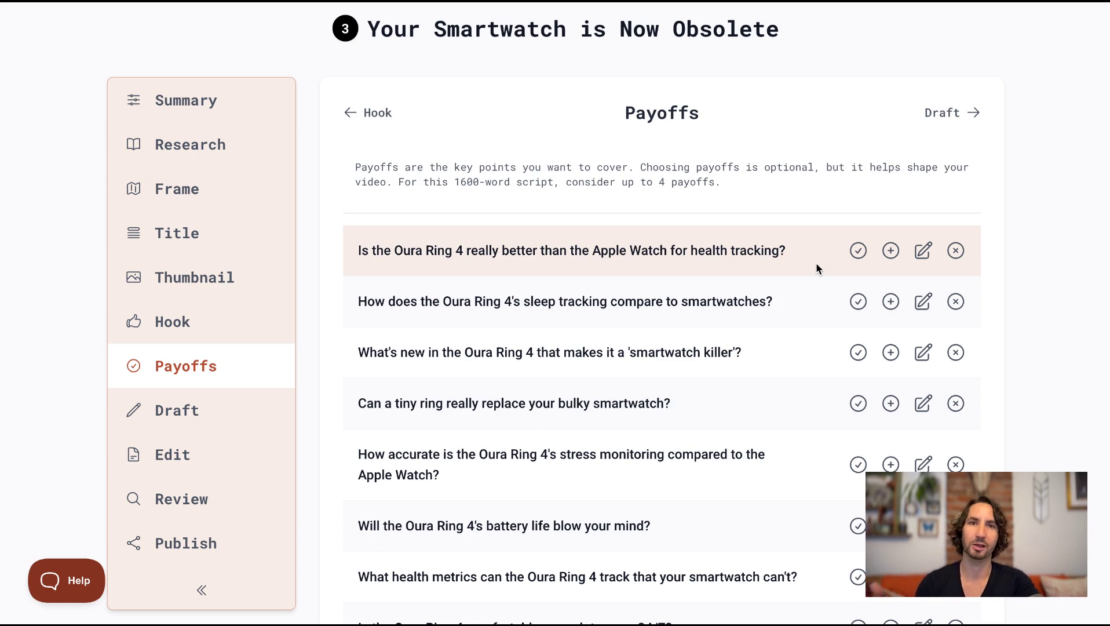
{"action": "scroll", "coordinate": [816, 263], "scroll_direction": "down", "scroll_amount": 1}
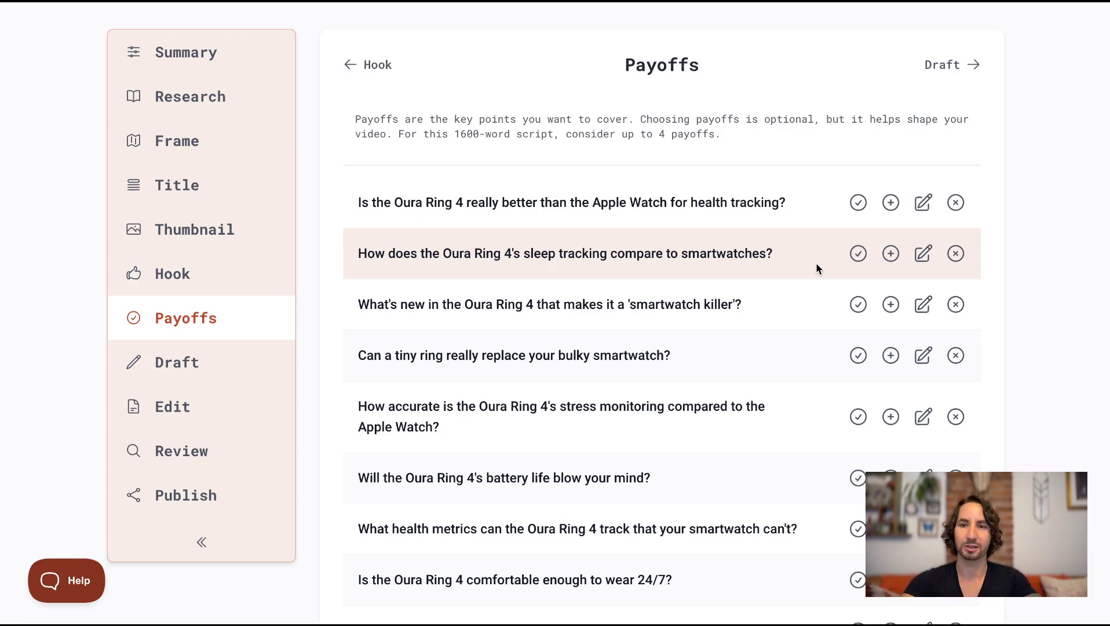
{"action": "scroll", "coordinate": [816, 264], "scroll_direction": "down", "scroll_amount": 1}
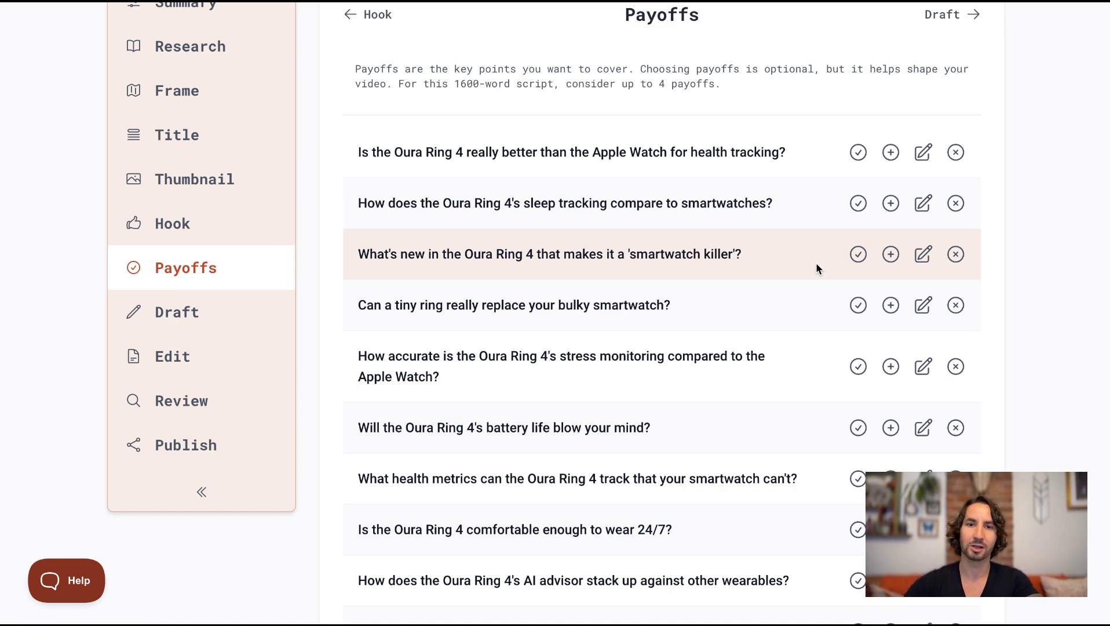
{"action": "left_click", "coordinate": [399, 83]}
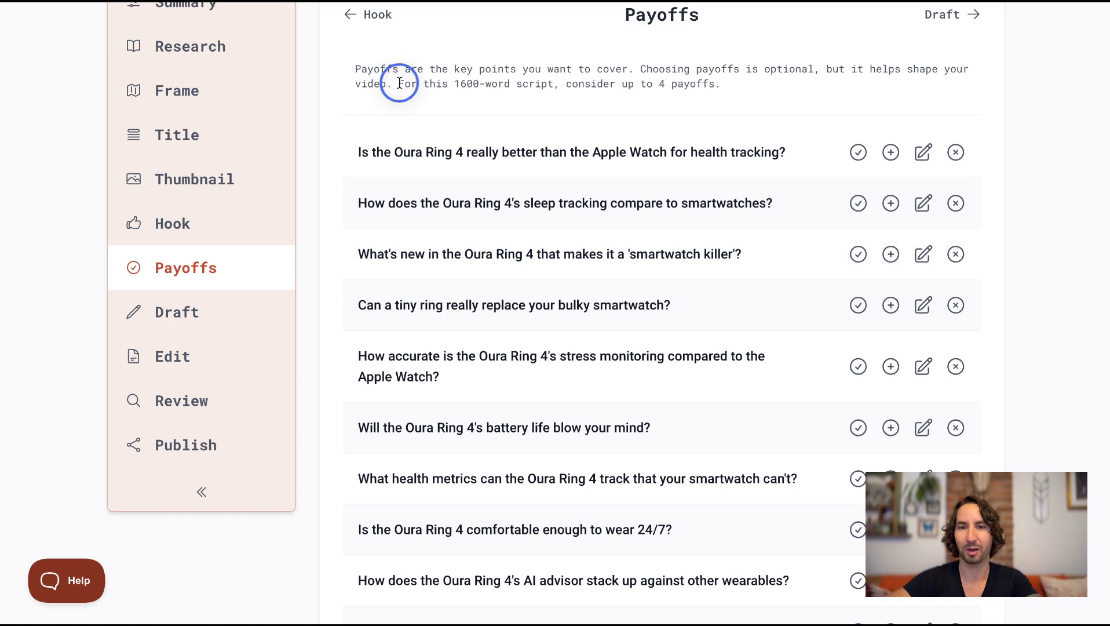
{"action": "left_click_drag", "start_coordinate": [400, 83], "coordinate": [731, 84]}
{"action": "left_click", "coordinate": [771, 88]}
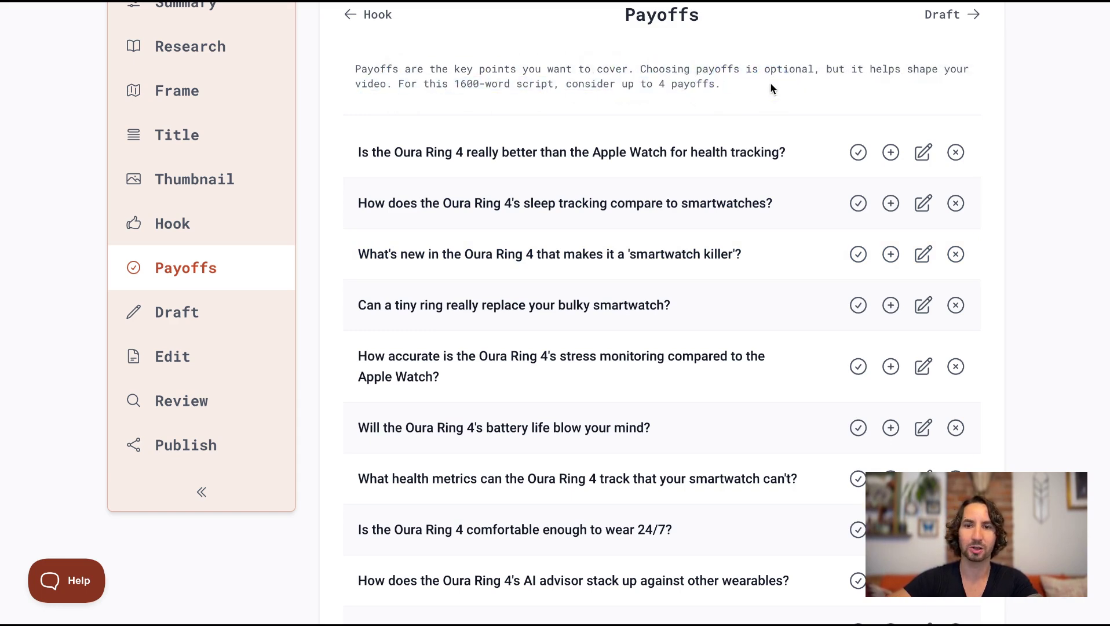
Complete the four payoff choices with the health-tracking comparison question
{"action": "scroll", "coordinate": [770, 89], "scroll_direction": "down", "scroll_amount": 1}
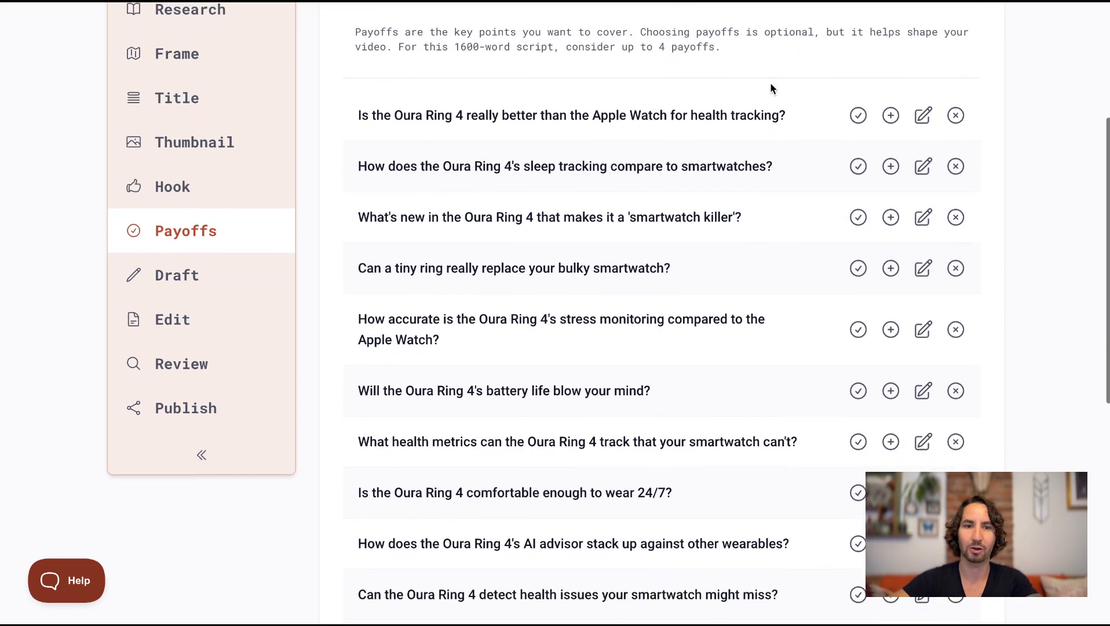
{"action": "left_click", "coordinate": [860, 116]}
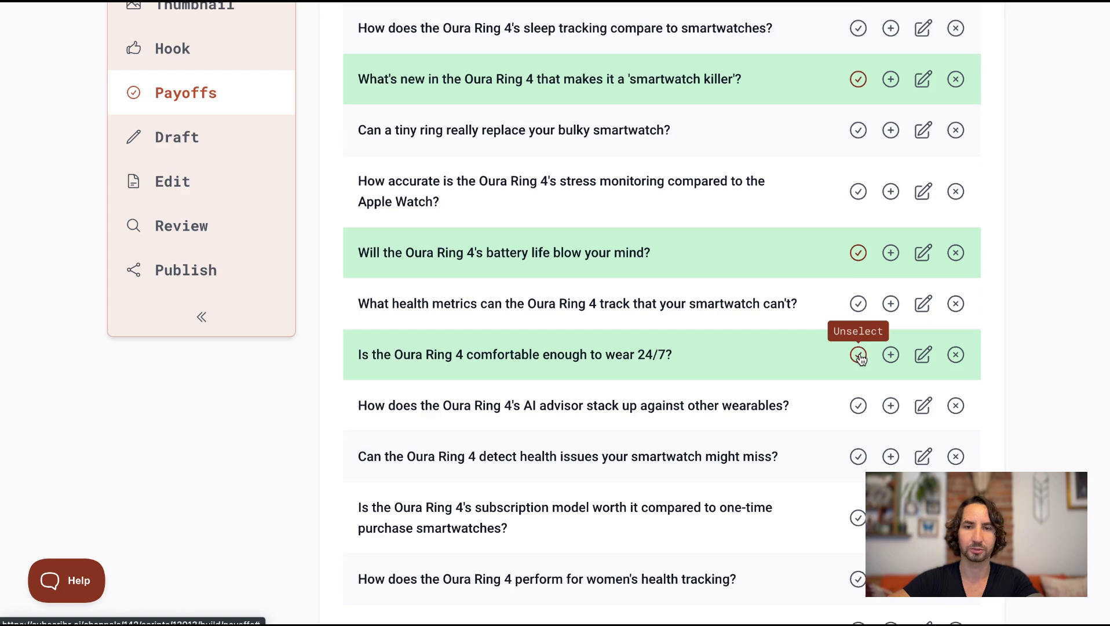
{"action": "scroll", "coordinate": [861, 359], "scroll_direction": "up", "scroll_amount": 3}
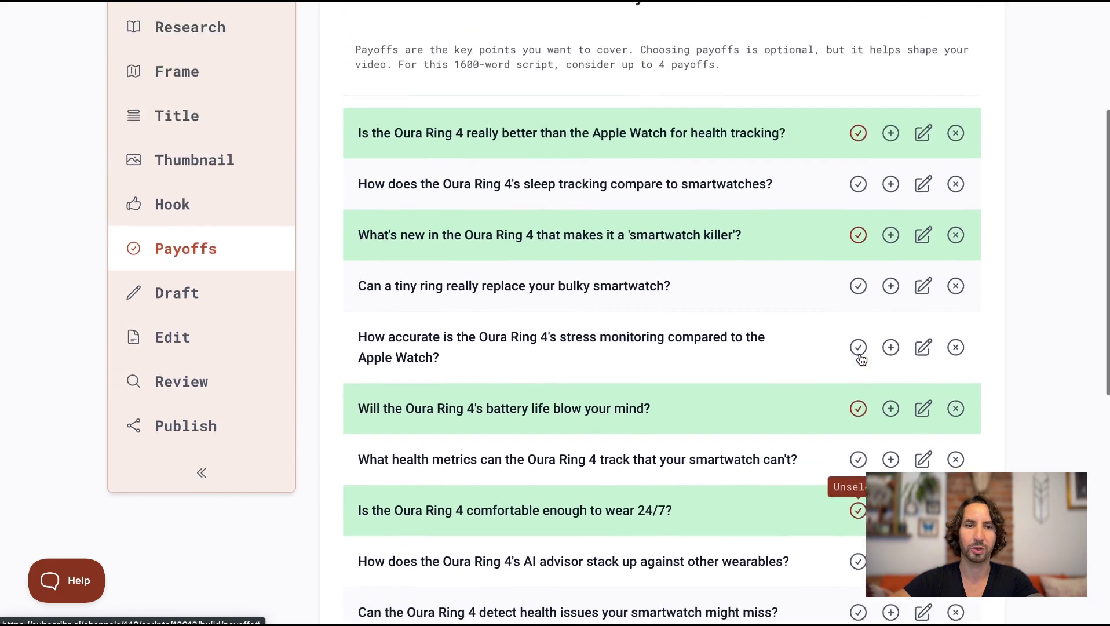
{"action": "scroll", "coordinate": [862, 359], "scroll_direction": "up", "scroll_amount": 2}
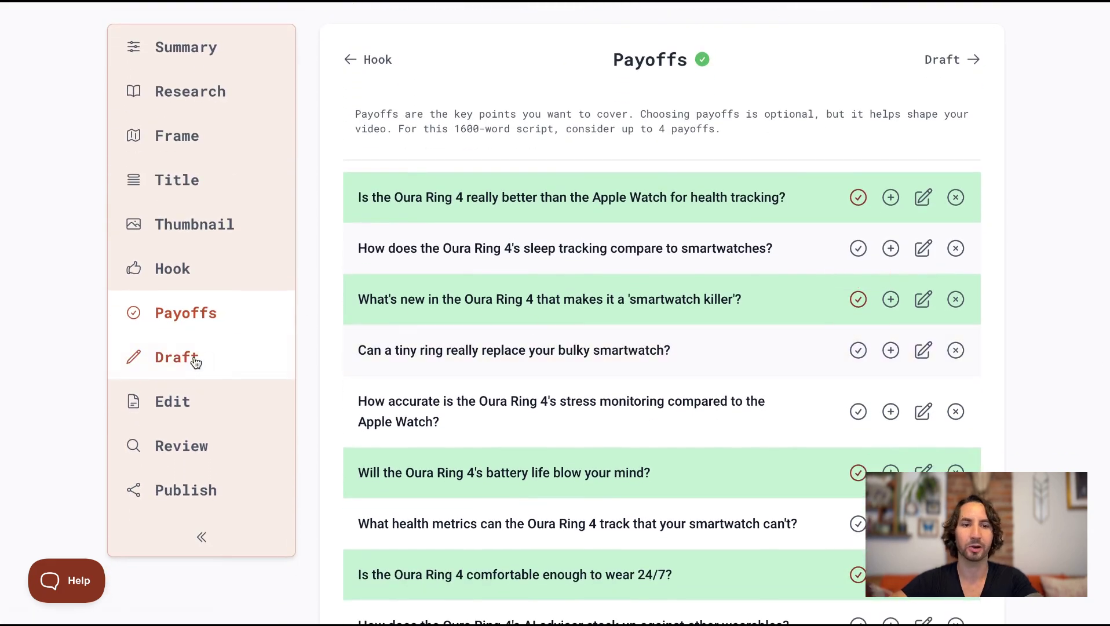
{"action": "left_click", "coordinate": [196, 360]}
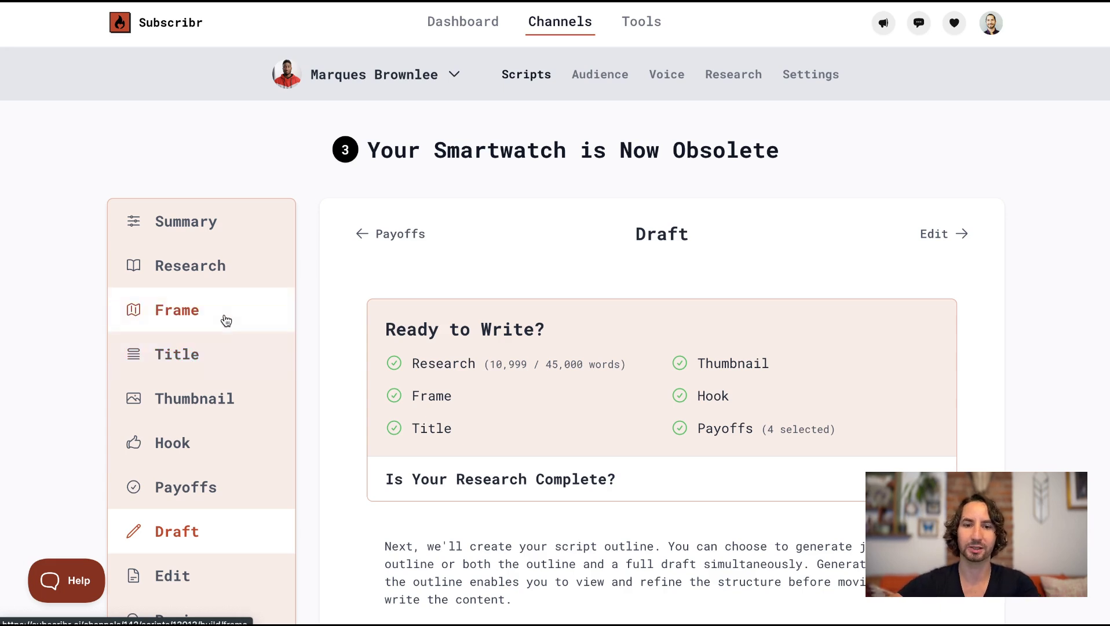
Expand 'Is Your Research Complete?' and start the check on the 10,999-word research
{"action": "scroll", "coordinate": [392, 315], "scroll_direction": "down", "scroll_amount": 1}
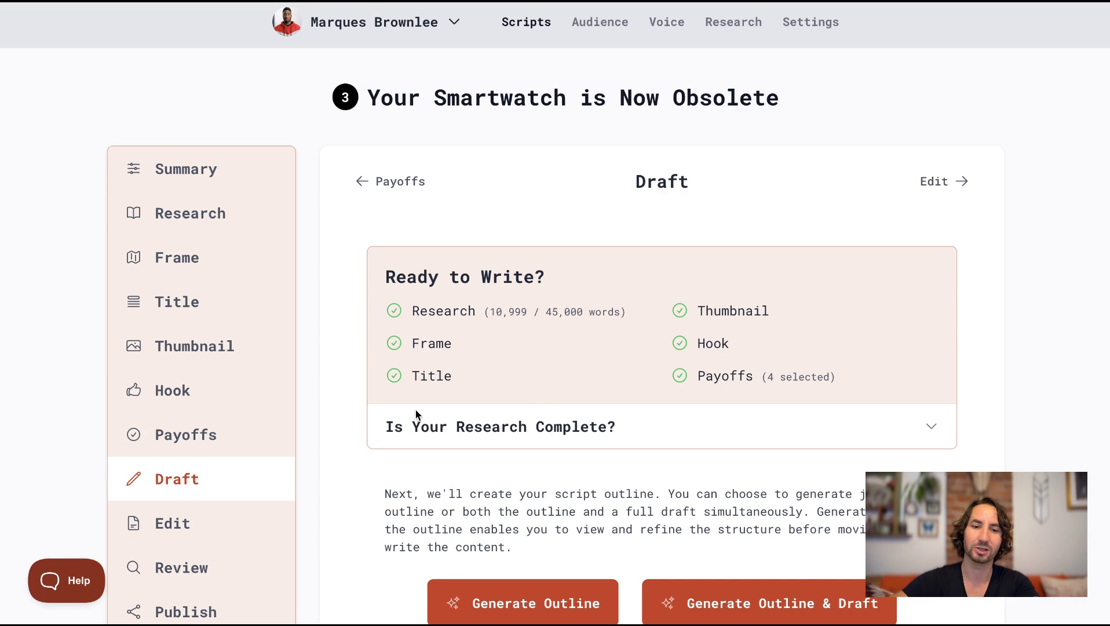
{"action": "left_click", "coordinate": [491, 434]}
{"action": "scroll", "coordinate": [511, 465], "scroll_direction": "down", "scroll_amount": 1}
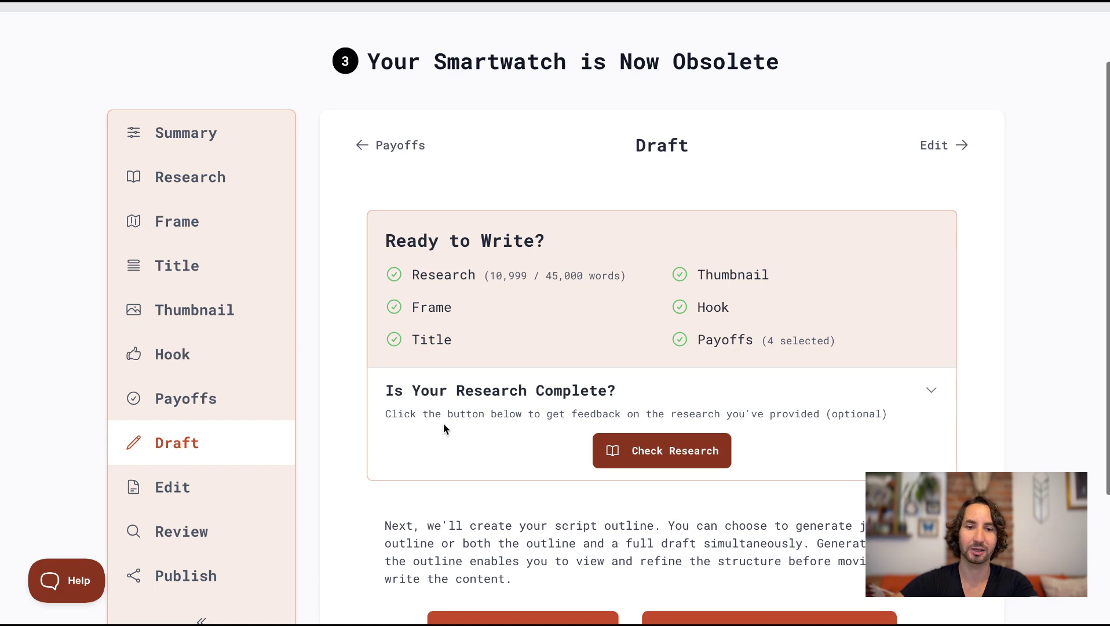
{"action": "scroll", "coordinate": [457, 423], "scroll_direction": "down", "scroll_amount": 1}
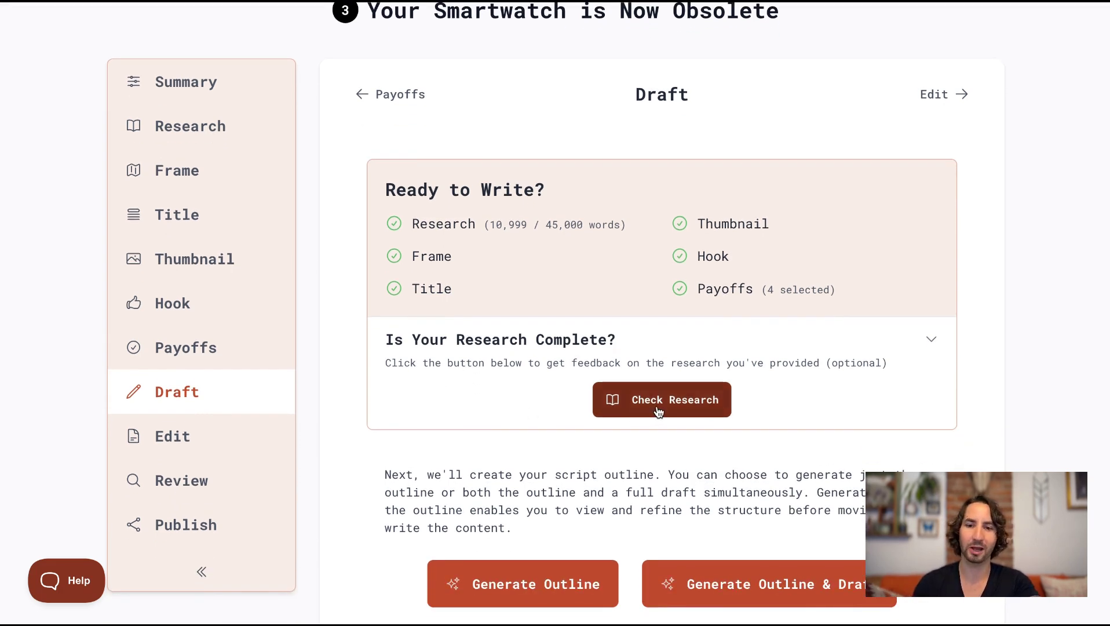
{"action": "left_click", "coordinate": [659, 411]}
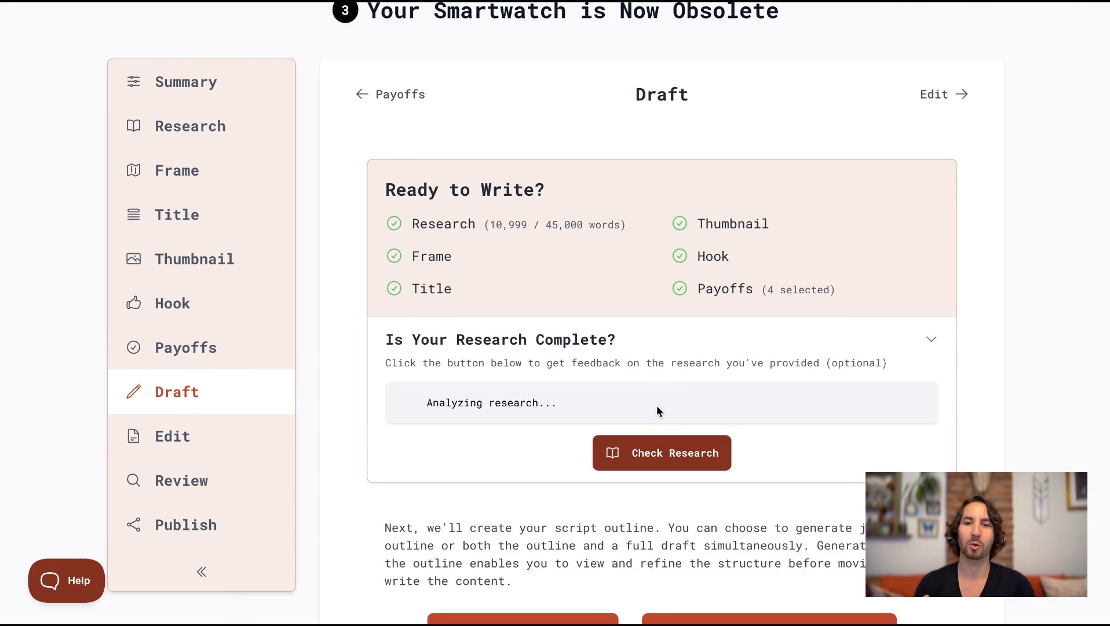
Review the research check's well-represented areas and seven potentially missing areas
{"action": "scroll", "coordinate": [656, 411], "scroll_direction": "down", "scroll_amount": 1}
{"action": "scroll", "coordinate": [656, 405], "scroll_direction": "down", "scroll_amount": 1}
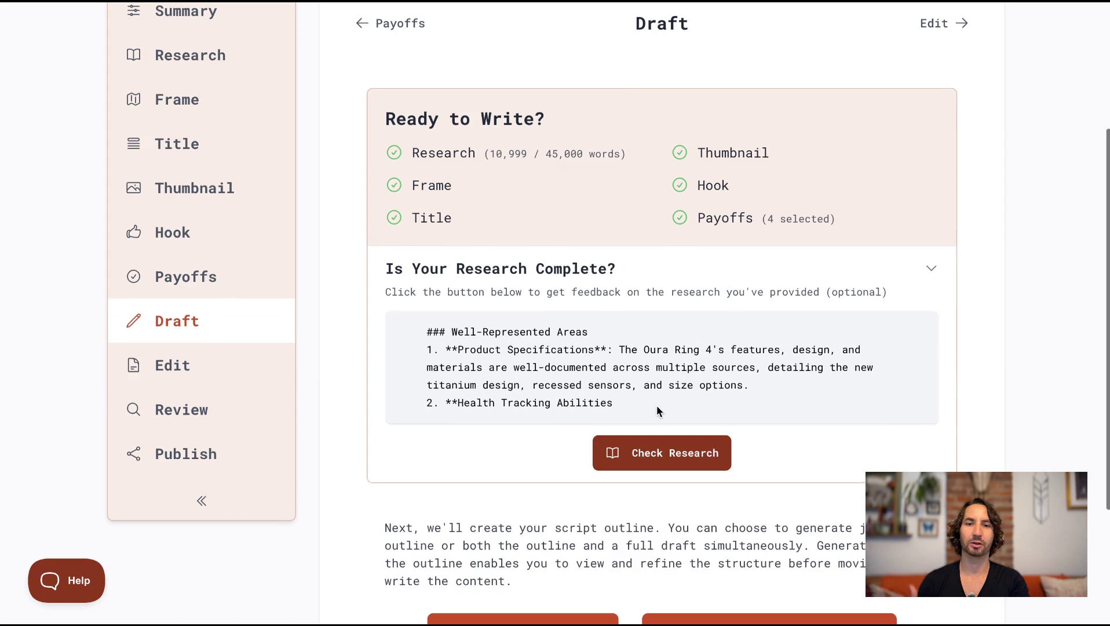
{"action": "scroll", "coordinate": [656, 406], "scroll_direction": "down", "scroll_amount": 1}
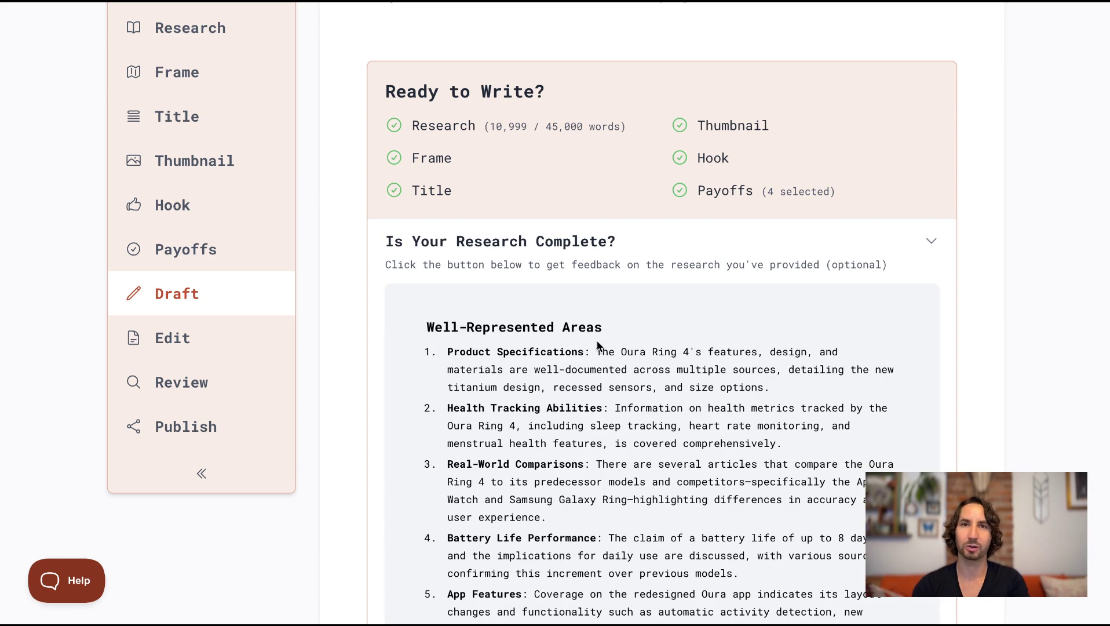
{"action": "scroll", "coordinate": [599, 346], "scroll_direction": "down", "scroll_amount": 4}
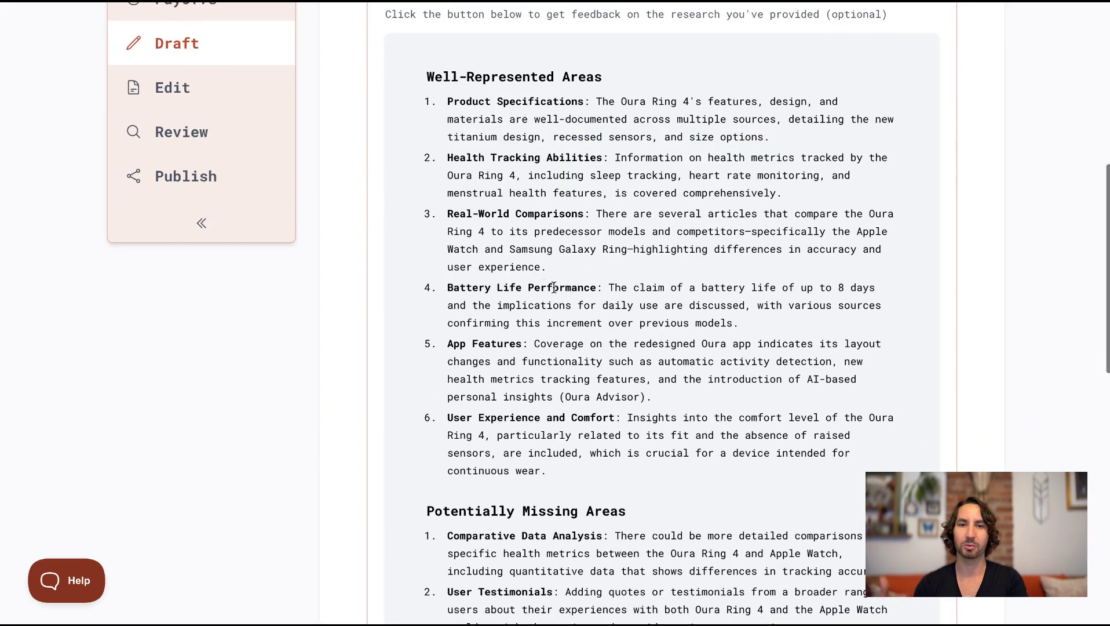
{"action": "scroll", "coordinate": [478, 183], "scroll_direction": "down", "scroll_amount": 1}
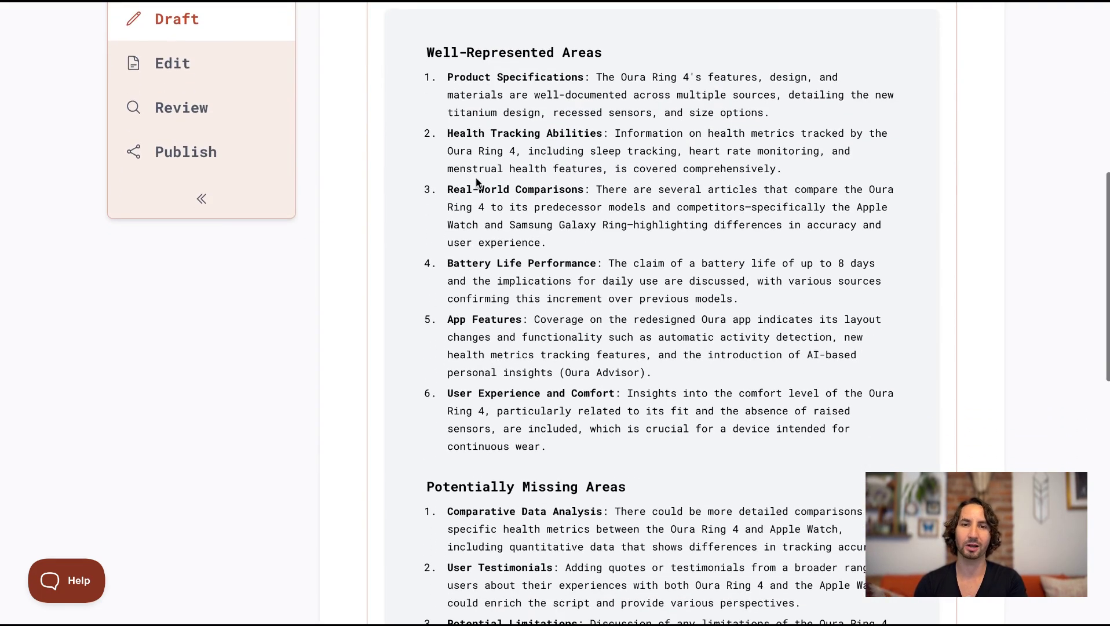
{"action": "scroll", "coordinate": [477, 179], "scroll_direction": "up", "scroll_amount": 1}
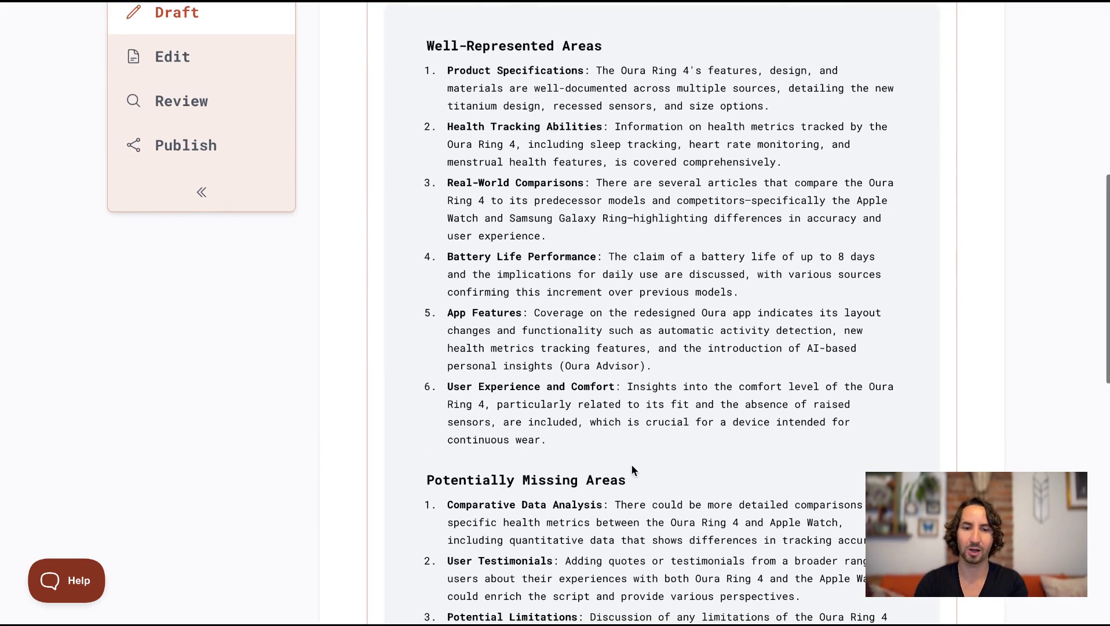
{"action": "scroll", "coordinate": [632, 467], "scroll_direction": "down", "scroll_amount": 2}
{"action": "scroll", "coordinate": [632, 369], "scroll_direction": "down", "scroll_amount": 4}
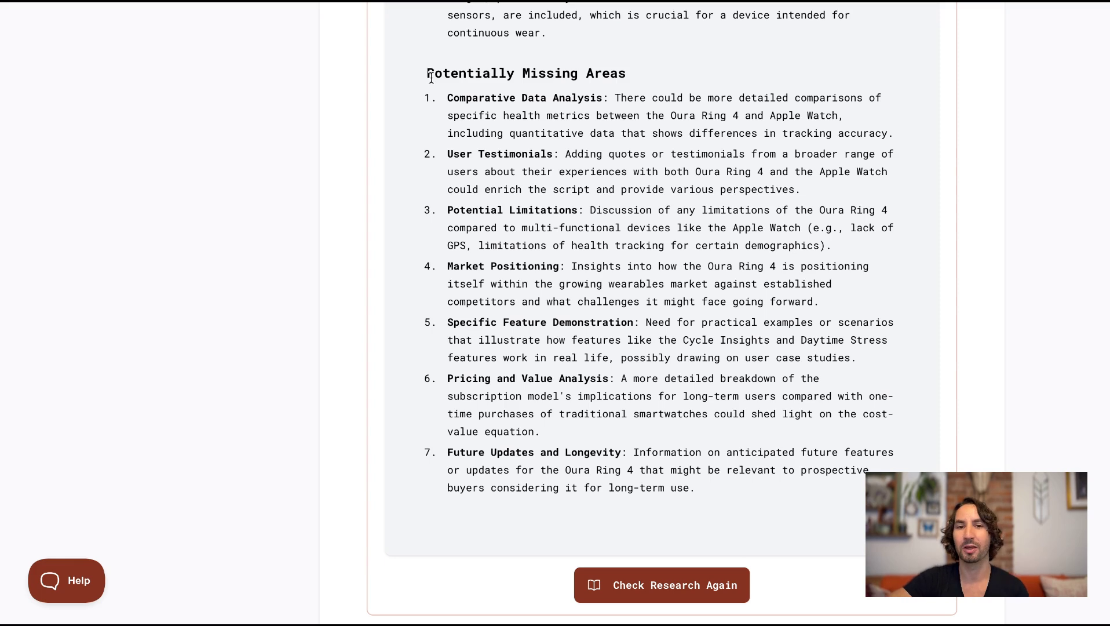
{"action": "left_click_drag", "start_coordinate": [431, 76], "coordinate": [800, 446]}
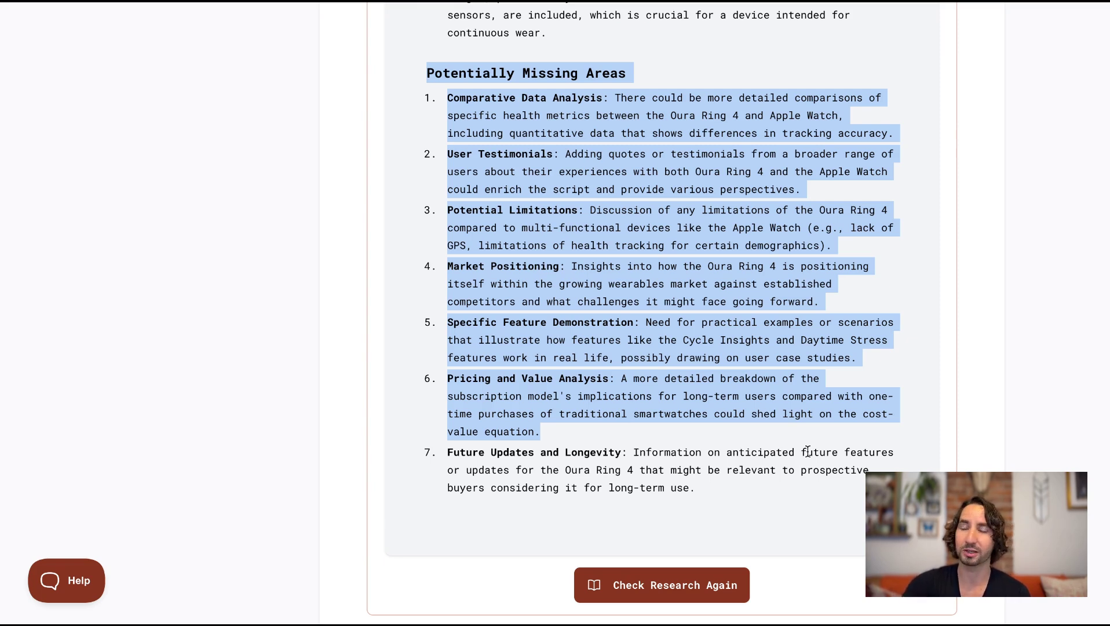
{"action": "left_click", "coordinate": [808, 452]}
{"action": "scroll", "coordinate": [545, 364], "scroll_direction": "down", "scroll_amount": 5}
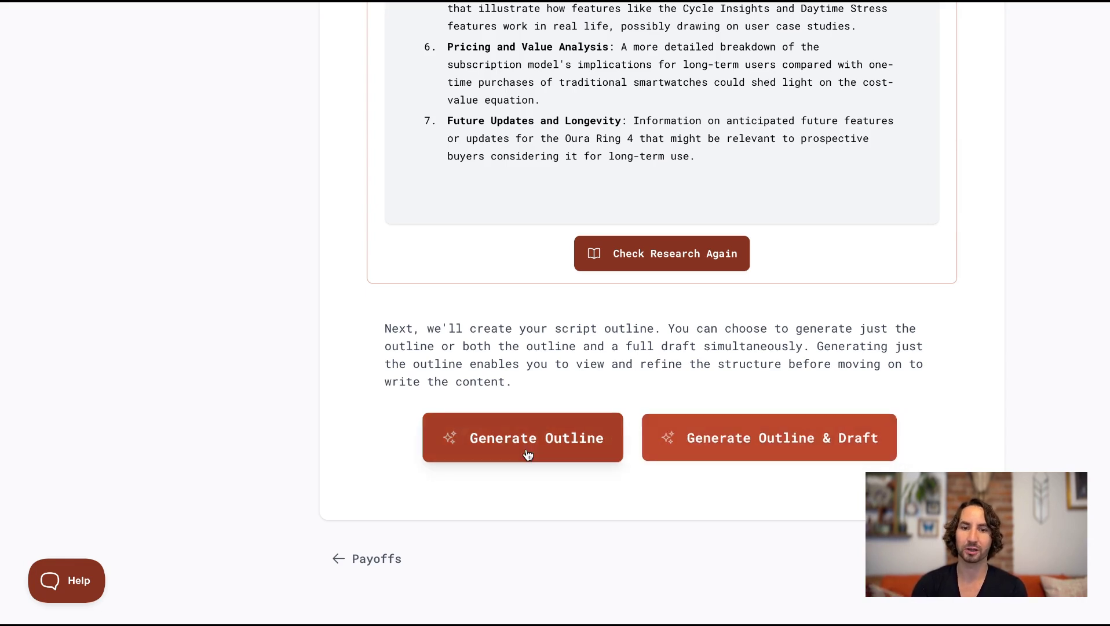
Generate the outline and full draft together, producing all six sections
{"action": "left_click", "coordinate": [760, 454]}
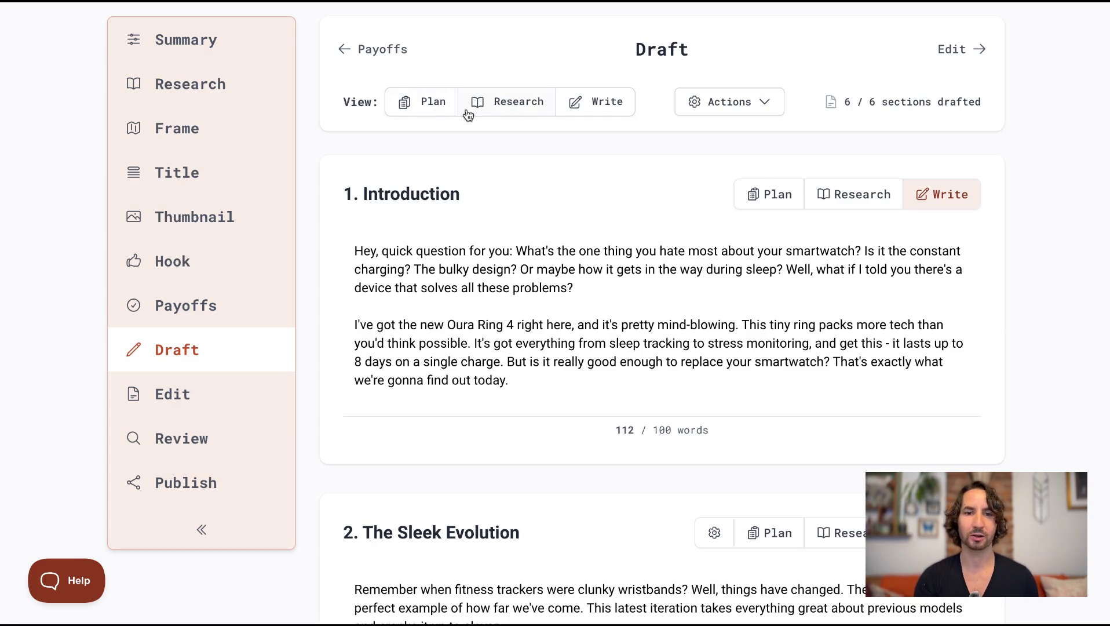
{"action": "left_click", "coordinate": [427, 115]}
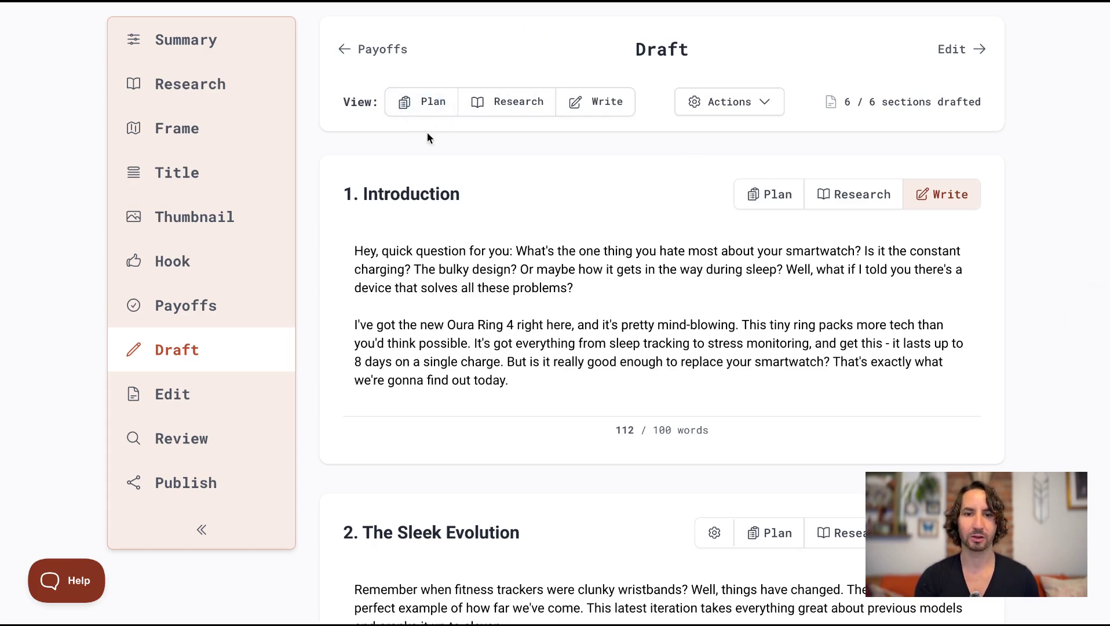
{"action": "left_click", "coordinate": [454, 105]}
{"action": "scroll", "coordinate": [458, 382], "scroll_direction": "down", "scroll_amount": 3}
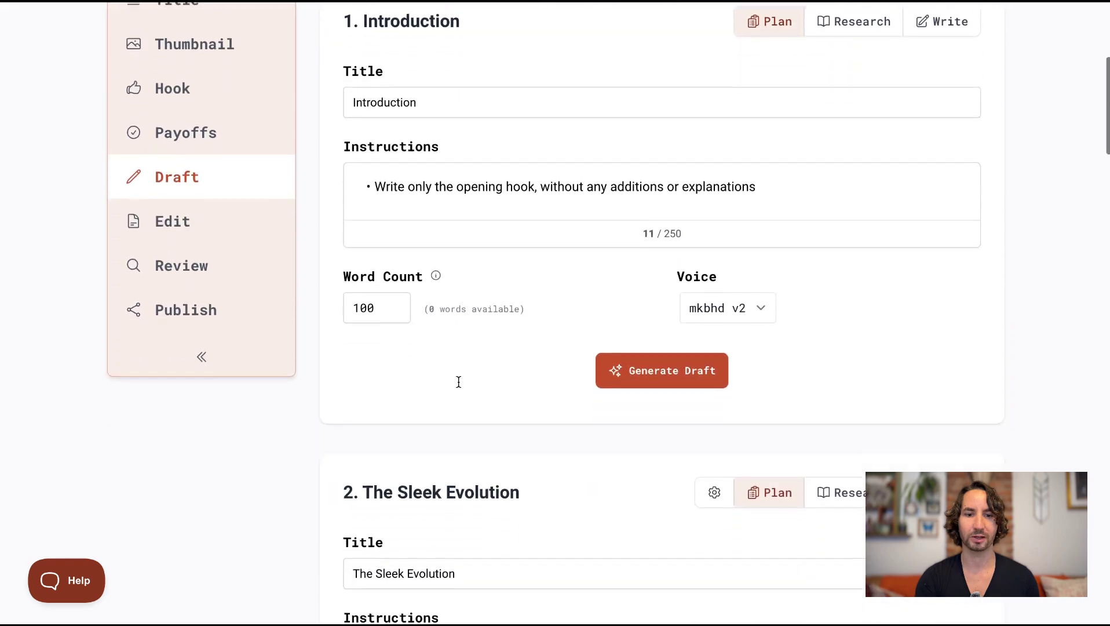
{"action": "scroll", "coordinate": [458, 382], "scroll_direction": "up", "scroll_amount": 4}
{"action": "left_click", "coordinate": [505, 126]}
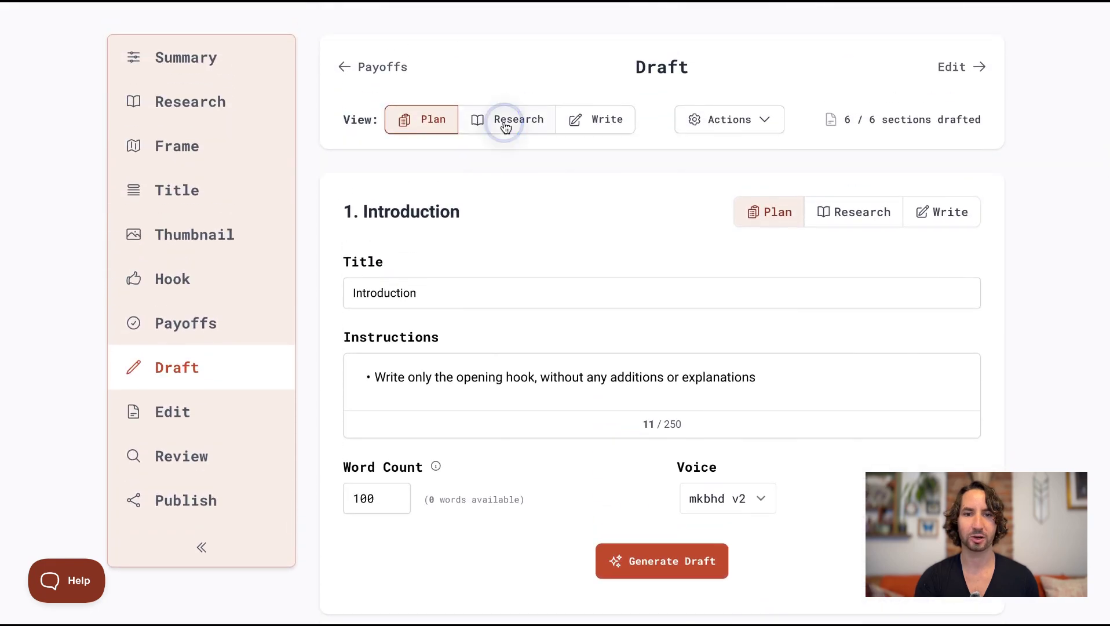
{"action": "scroll", "coordinate": [540, 329], "scroll_direction": "down", "scroll_amount": 8}
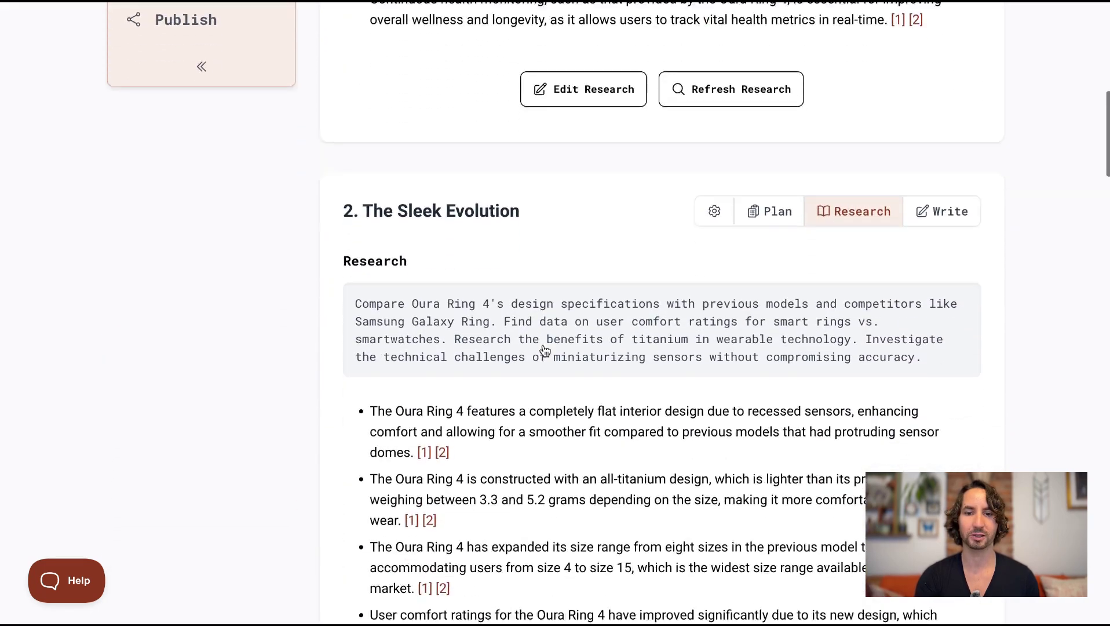
{"action": "scroll", "coordinate": [544, 350], "scroll_direction": "down", "scroll_amount": 5}
{"action": "scroll", "coordinate": [545, 349], "scroll_direction": "up", "scroll_amount": 12}
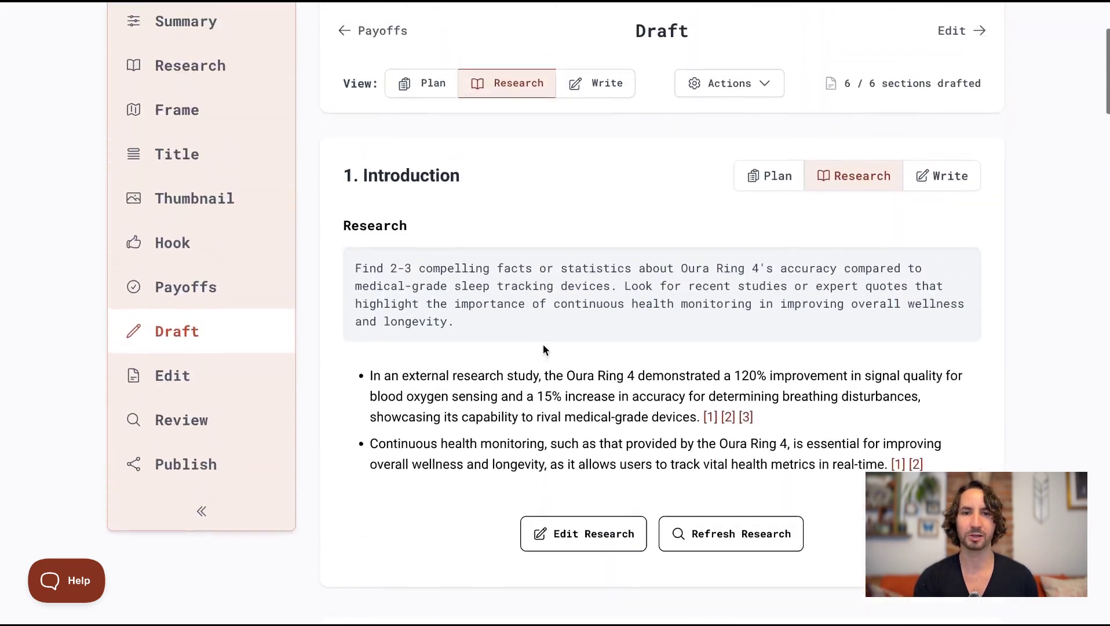
{"action": "scroll", "coordinate": [543, 350], "scroll_direction": "up", "scroll_amount": 2}
{"action": "left_click", "coordinate": [598, 156]}
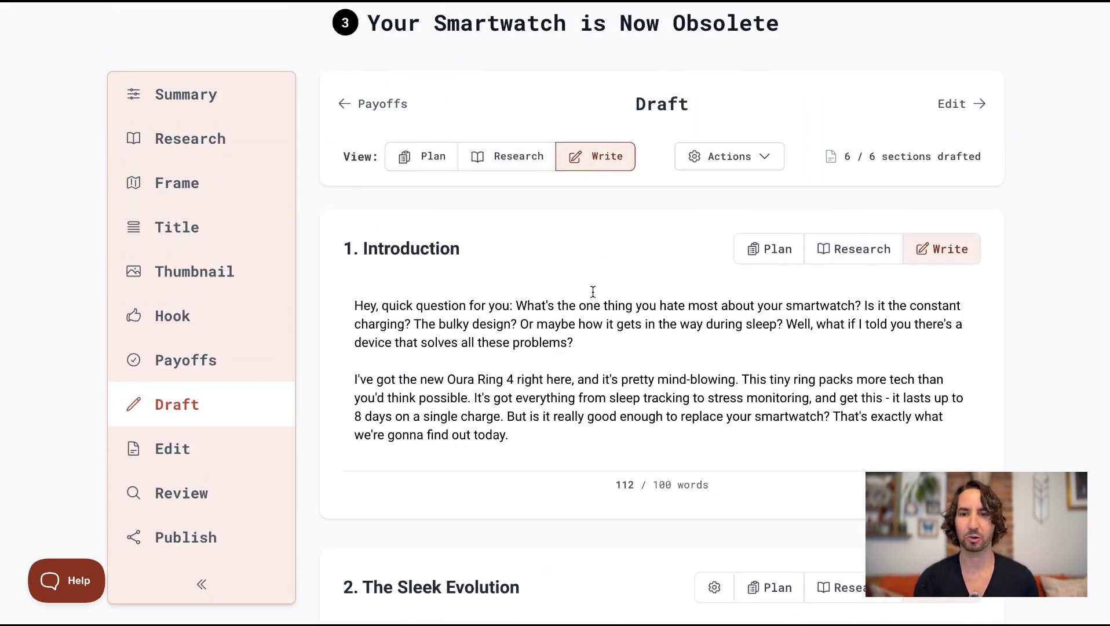
{"action": "scroll", "coordinate": [593, 291], "scroll_direction": "down", "scroll_amount": 6}
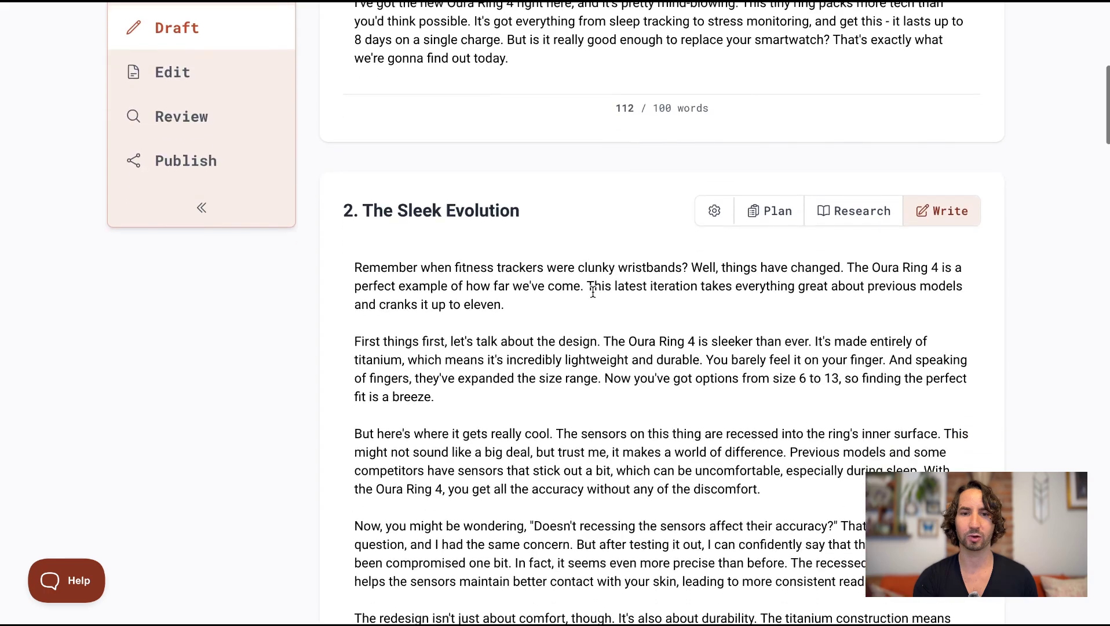
{"action": "scroll", "coordinate": [592, 291], "scroll_direction": "up", "scroll_amount": 6}
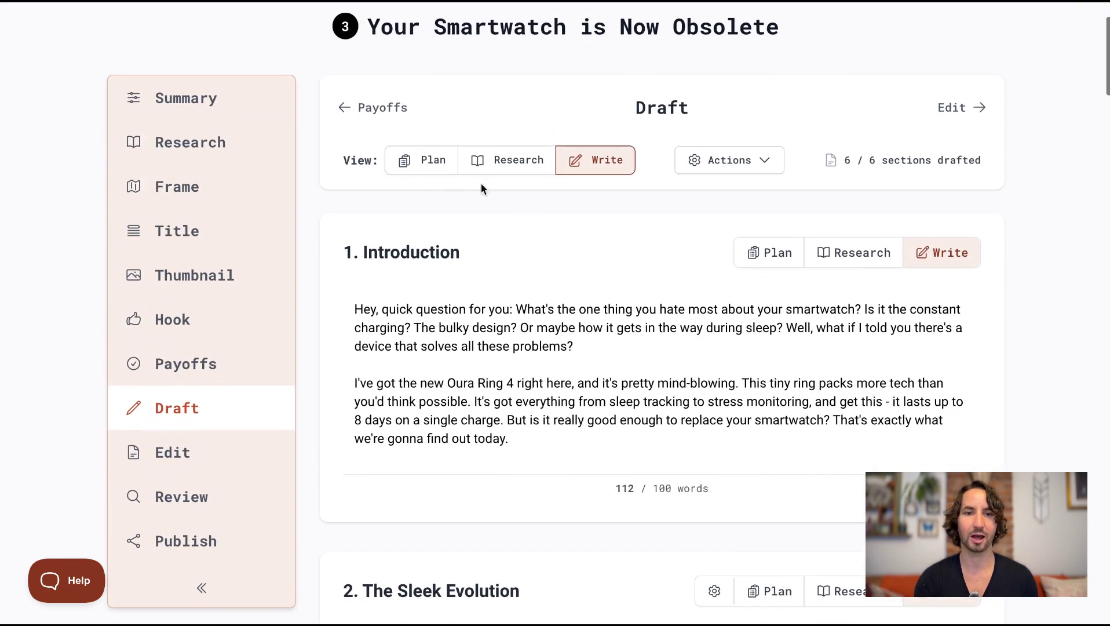
{"action": "left_click", "coordinate": [738, 165]}
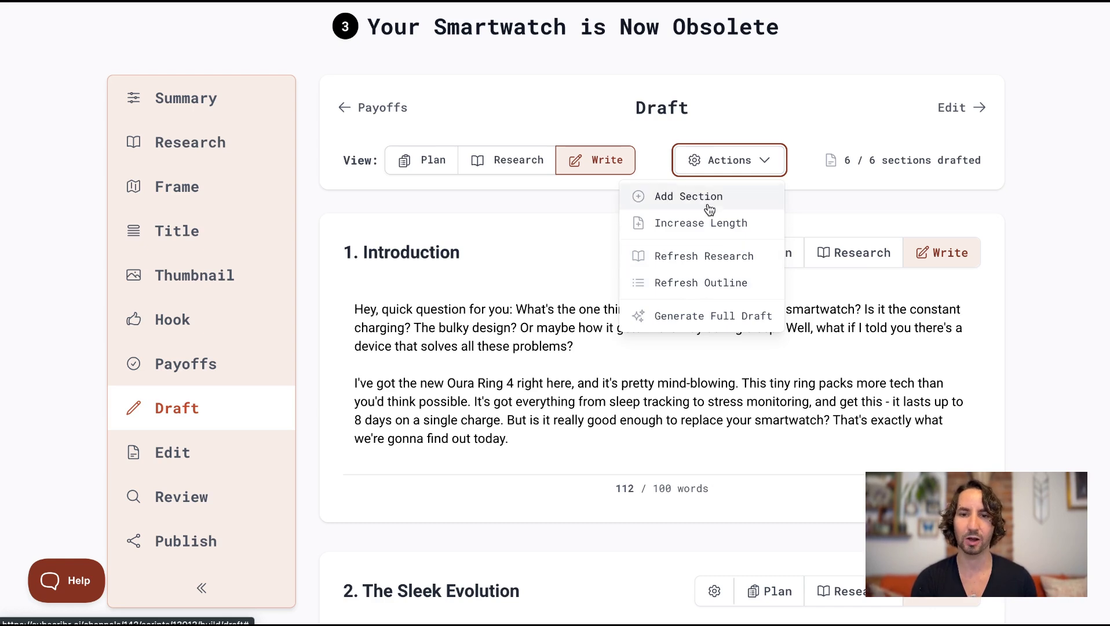
{"action": "left_click", "coordinate": [842, 204]}
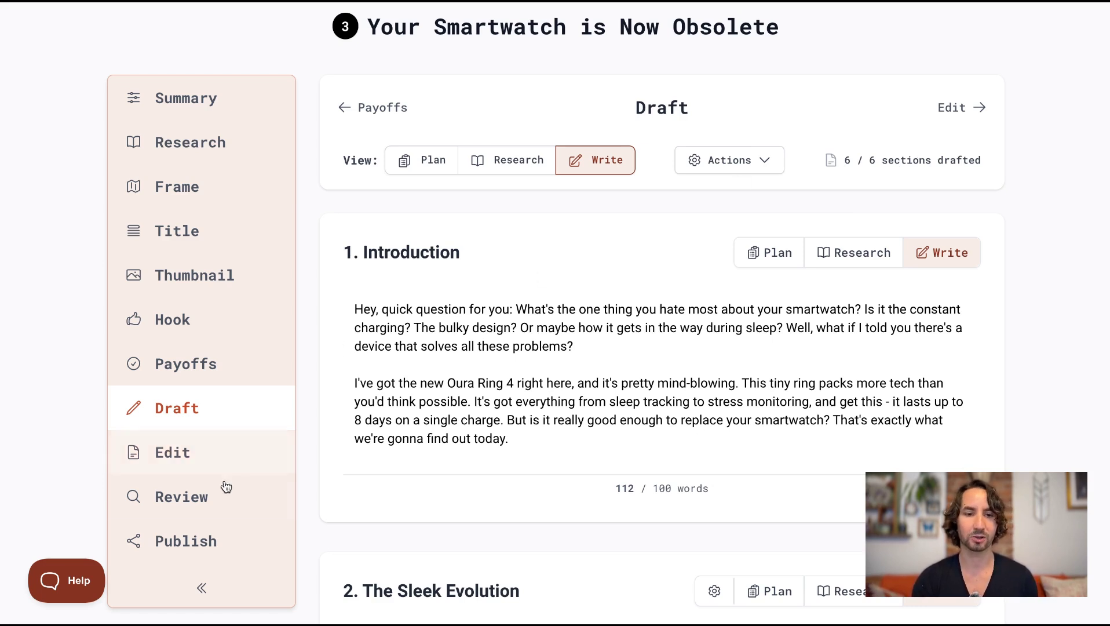
Collapse the left step navigation to icons only to widen the draft
{"action": "left_click", "coordinate": [203, 592]}
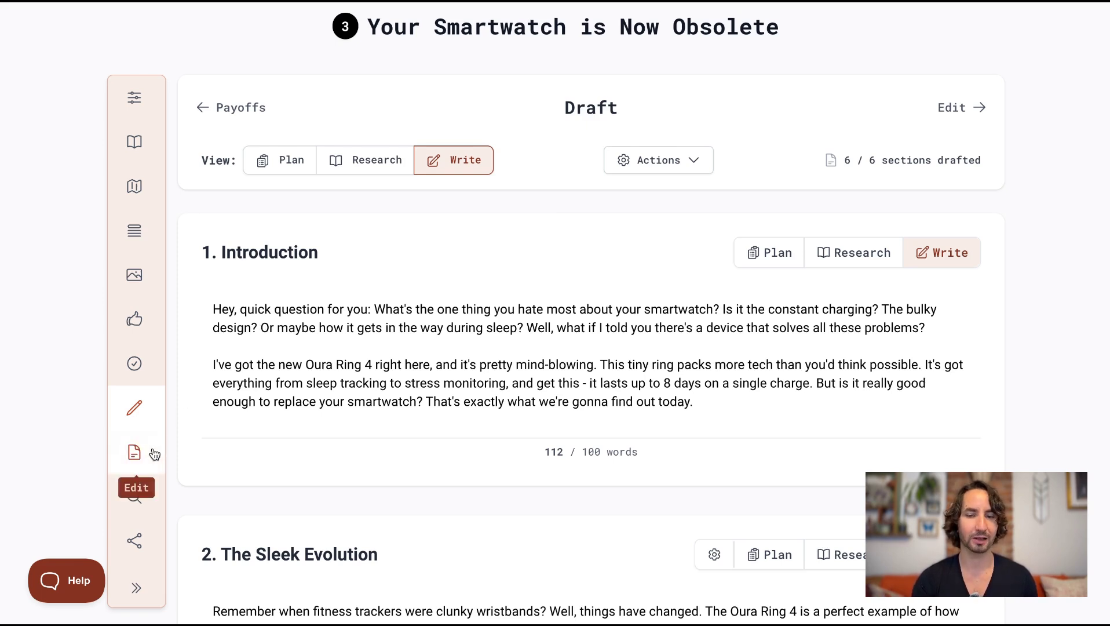
Open the Edit step and restore the labelled step navigation
{"action": "left_click", "coordinate": [137, 458]}
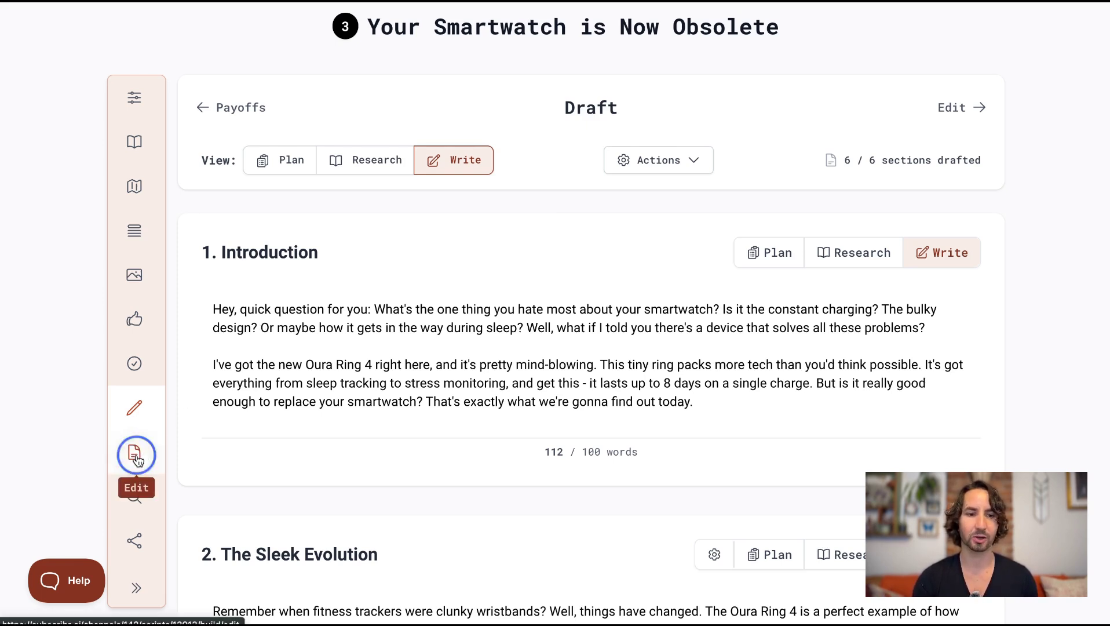
{"action": "scroll", "coordinate": [146, 603], "scroll_direction": "down", "scroll_amount": 1}
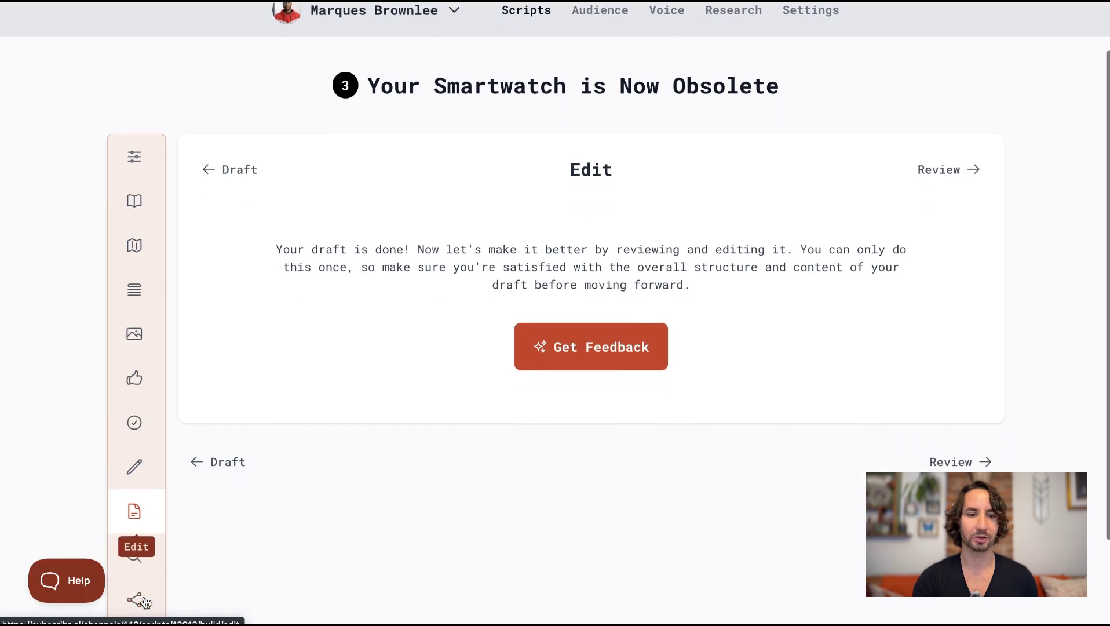
{"action": "scroll", "coordinate": [147, 603], "scroll_direction": "down", "scroll_amount": 2}
{"action": "left_click", "coordinate": [139, 593]}
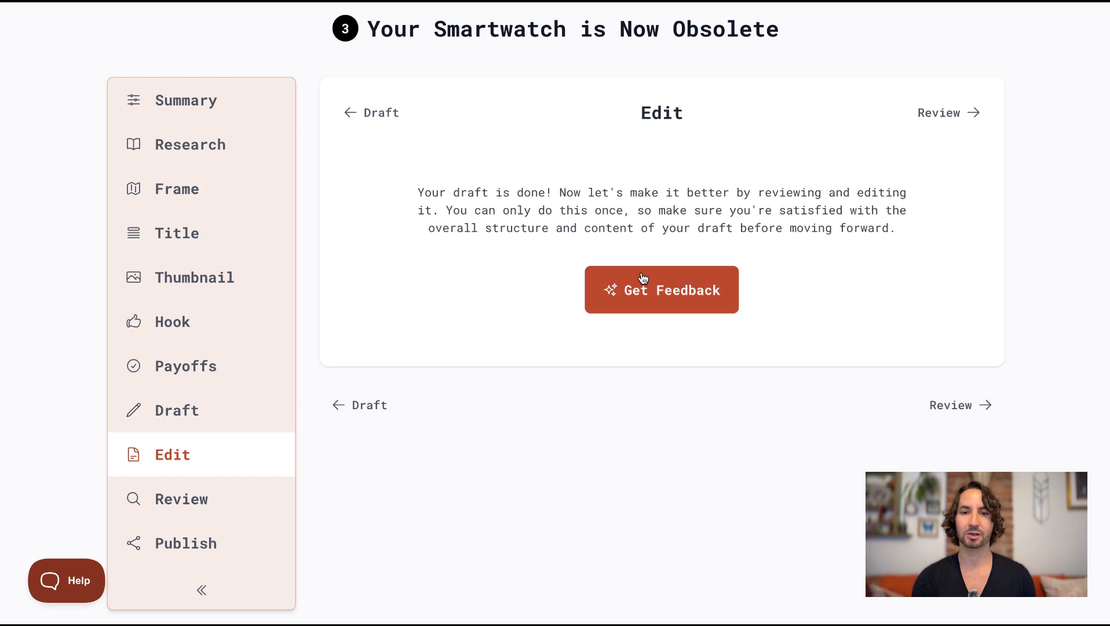
Request AI feedback and a rewrite cutting the script from 2,215 to 1,637 words
{"action": "left_click", "coordinate": [682, 303]}
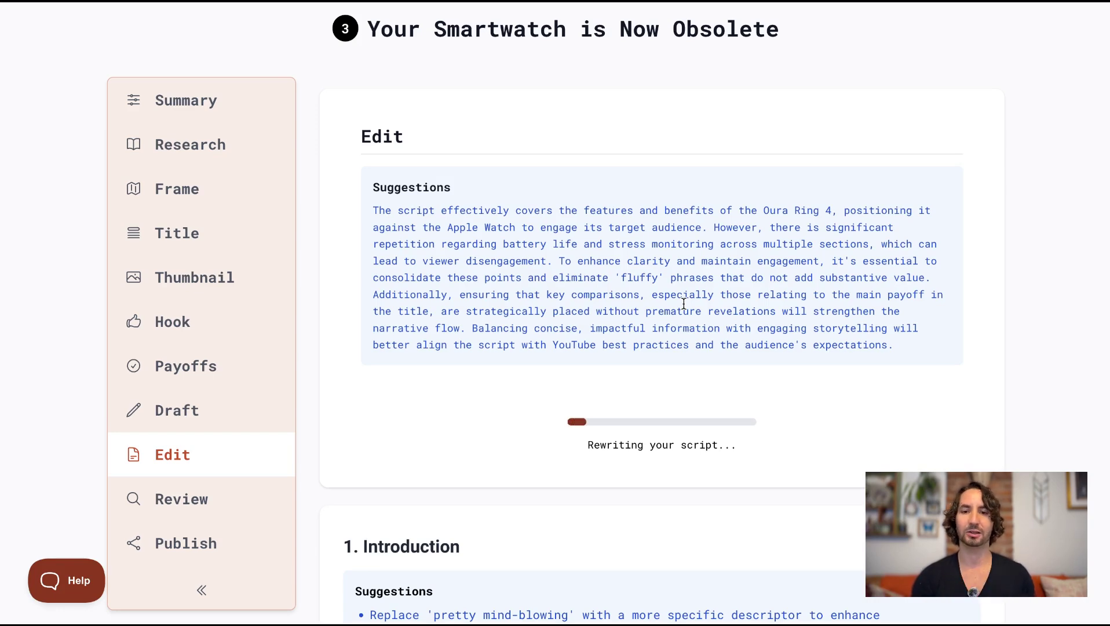
{"action": "scroll", "coordinate": [684, 303], "scroll_direction": "down", "scroll_amount": 5}
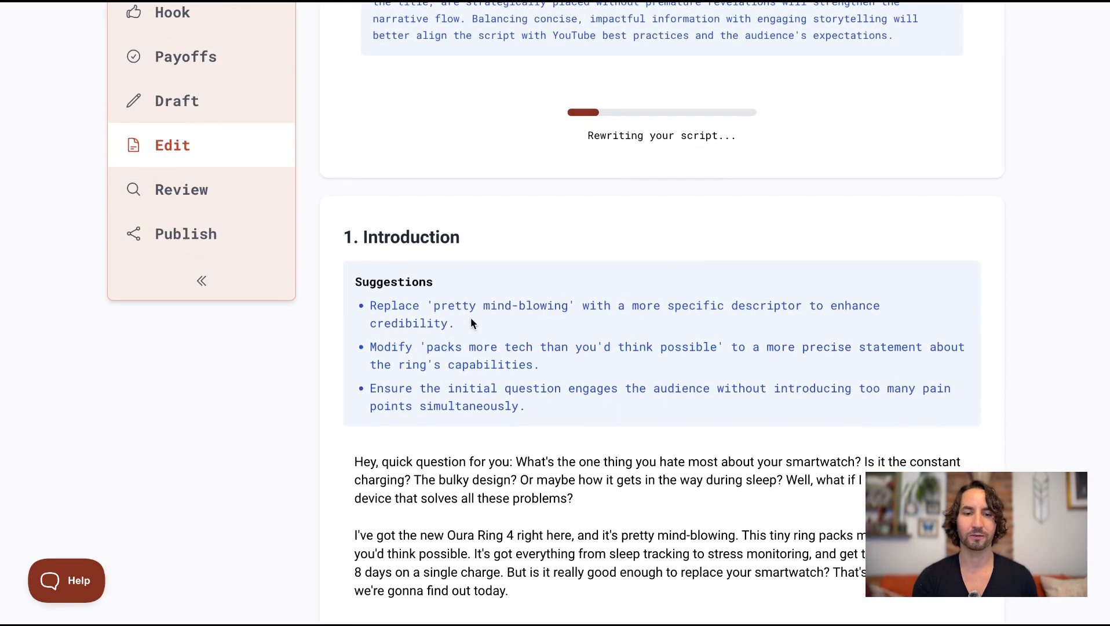
{"action": "scroll", "coordinate": [384, 321], "scroll_direction": "down", "scroll_amount": 3}
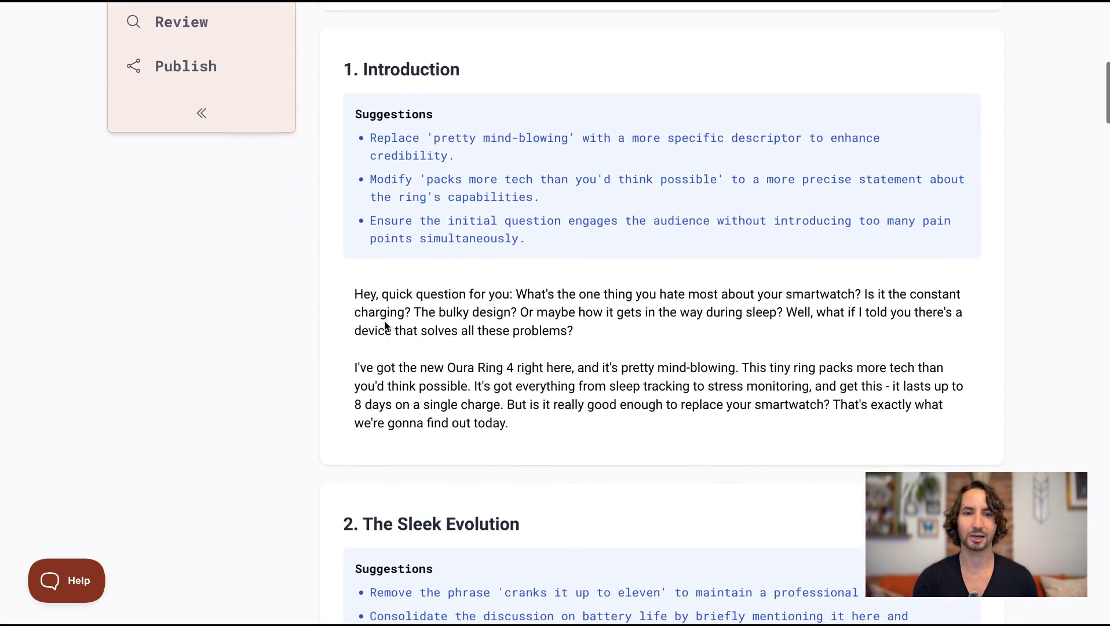
{"action": "scroll", "coordinate": [385, 326], "scroll_direction": "down", "scroll_amount": 4}
{"action": "scroll", "coordinate": [386, 326], "scroll_direction": "up", "scroll_amount": 9}
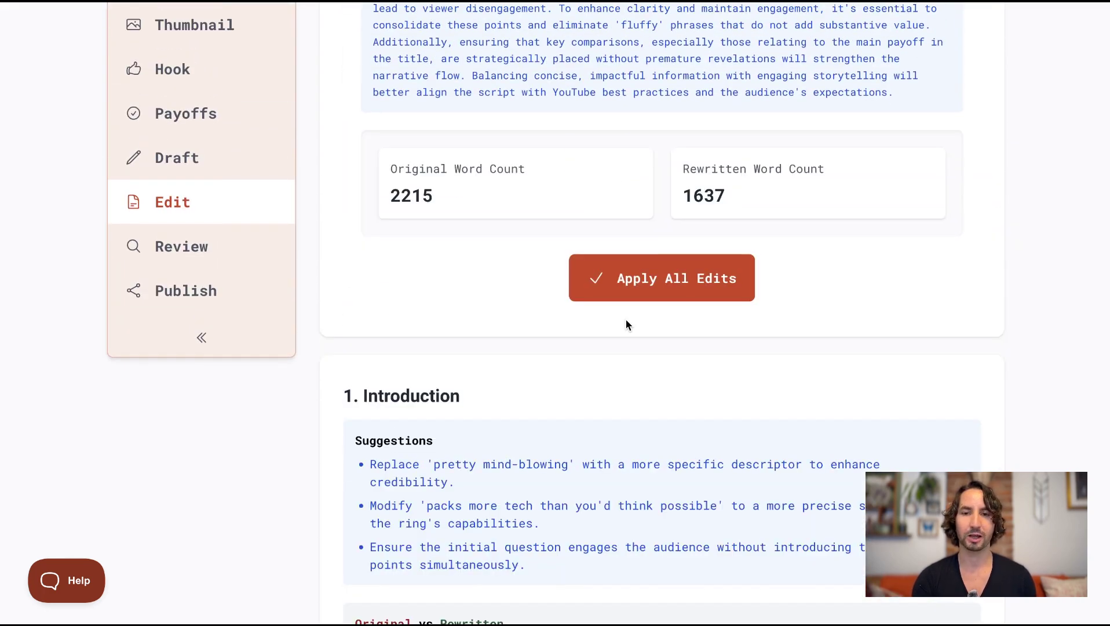
{"action": "scroll", "coordinate": [626, 319], "scroll_direction": "up", "scroll_amount": 3}
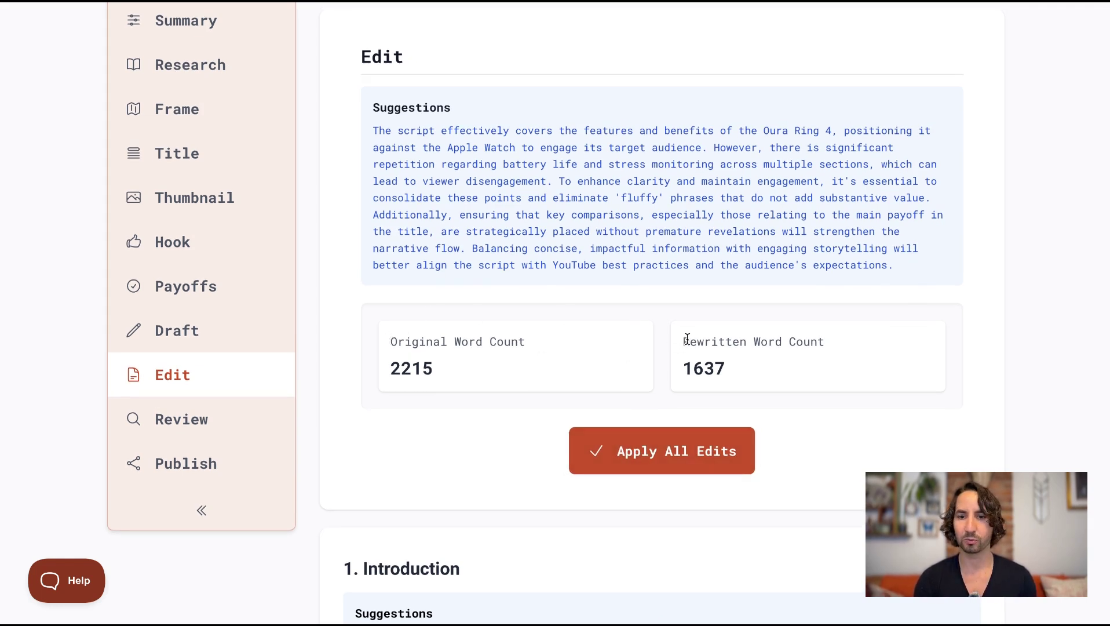
{"action": "scroll", "coordinate": [727, 377], "scroll_direction": "up", "scroll_amount": 1}
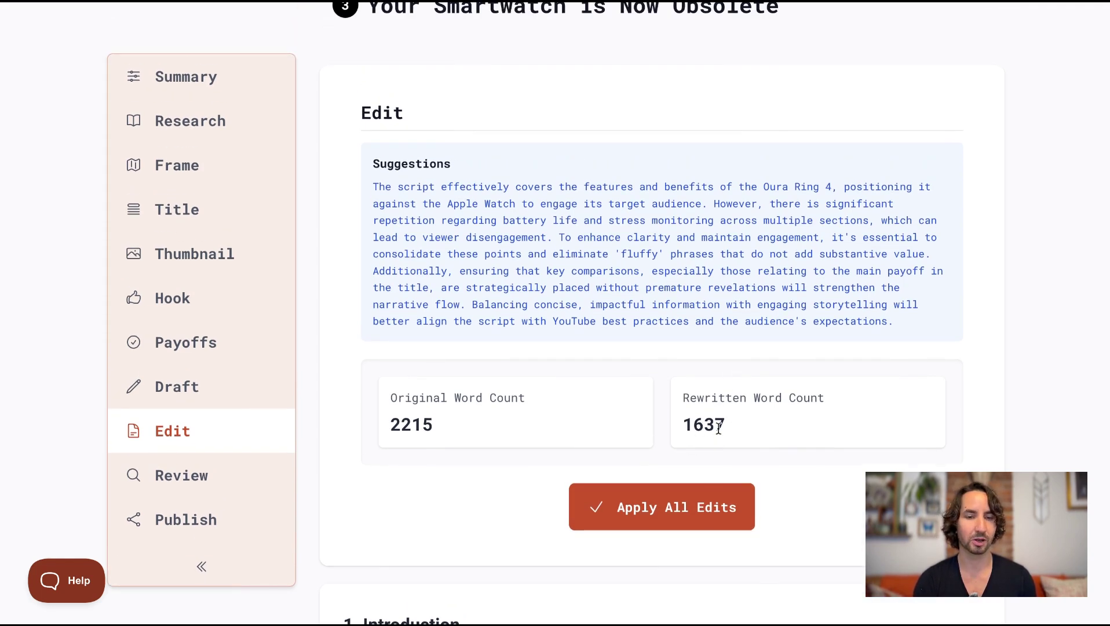
{"action": "left_click", "coordinate": [189, 93]}
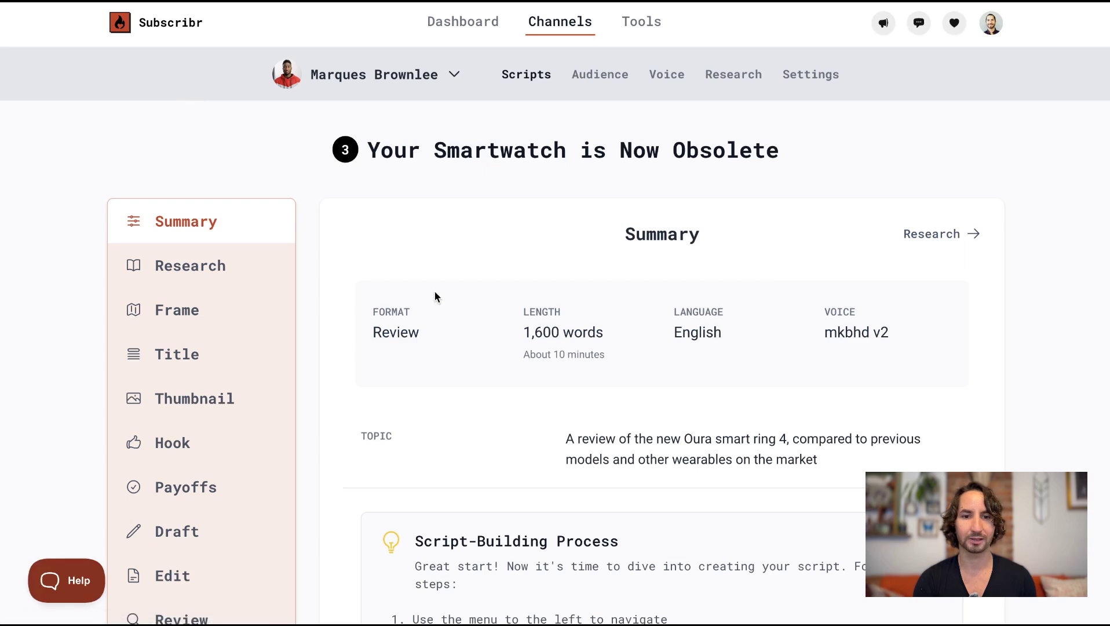
{"action": "scroll", "coordinate": [547, 347], "scroll_direction": "down", "scroll_amount": 4}
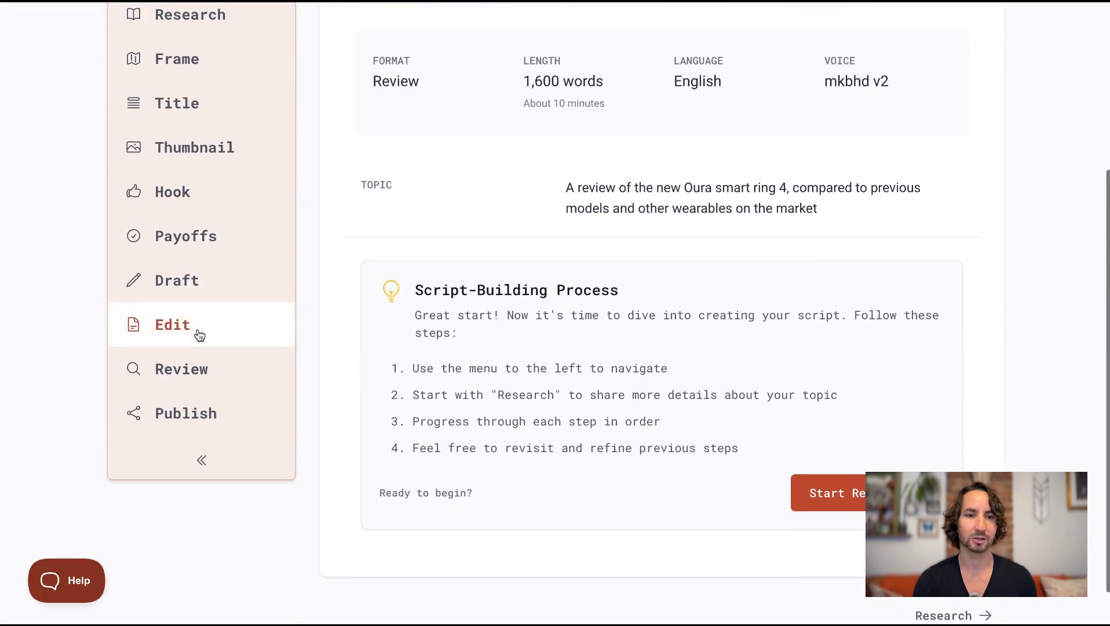
{"action": "left_click", "coordinate": [195, 330]}
{"action": "scroll", "coordinate": [481, 378], "scroll_direction": "down", "scroll_amount": 8}
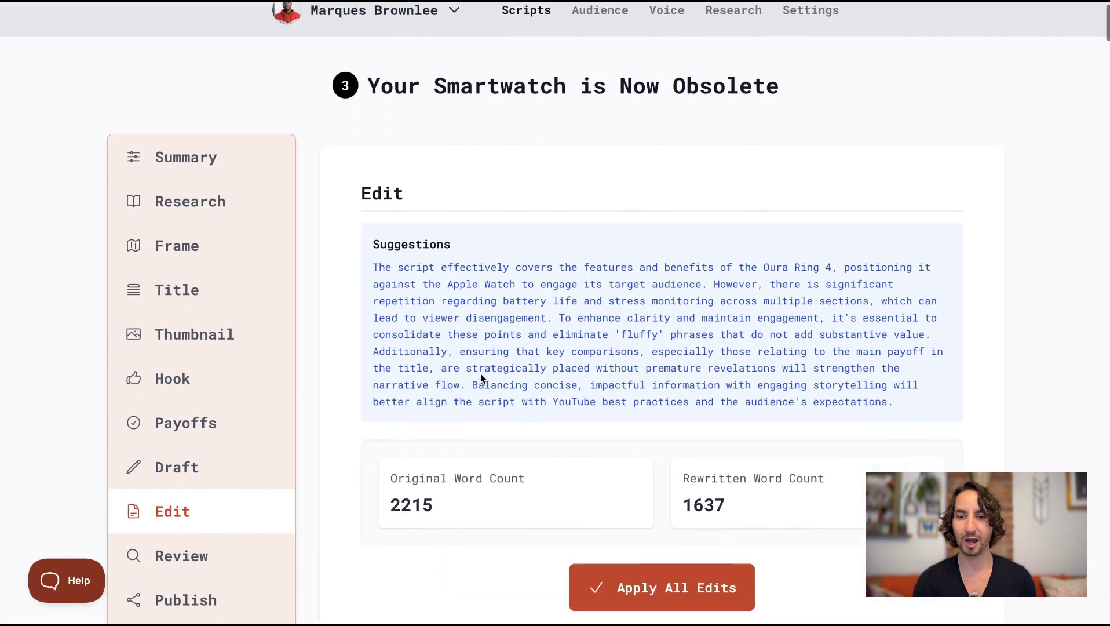
{"action": "scroll", "coordinate": [742, 346], "scroll_direction": "down", "scroll_amount": 5}
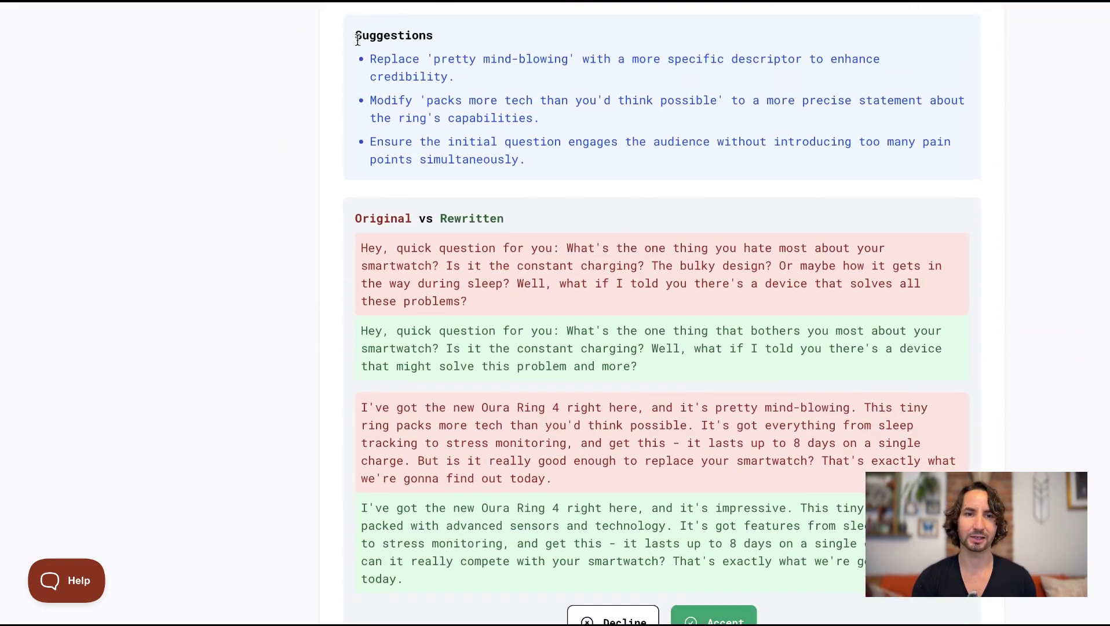
{"action": "left_click_drag", "start_coordinate": [355, 30], "coordinate": [551, 160]}
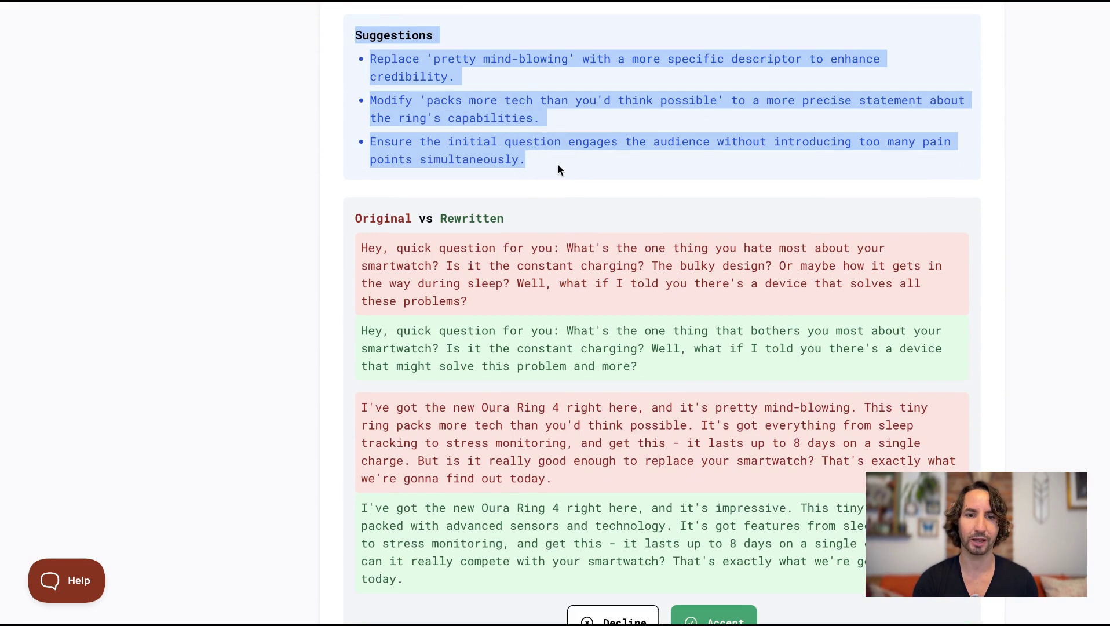
{"action": "left_click", "coordinate": [576, 176]}
{"action": "scroll", "coordinate": [576, 176], "scroll_direction": "down", "scroll_amount": 3}
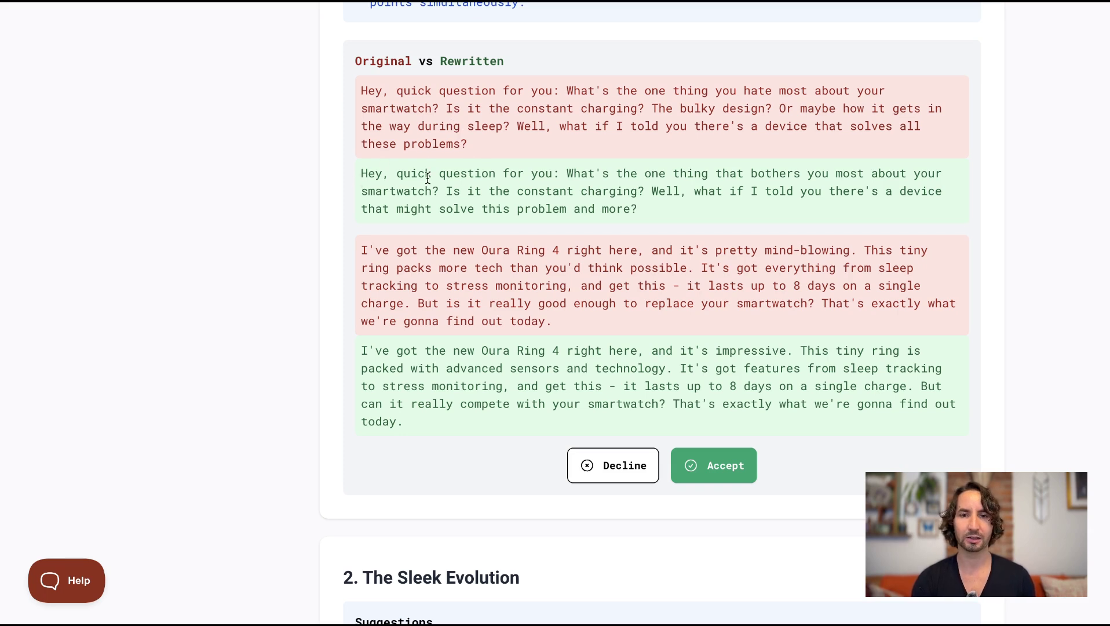
{"action": "scroll", "coordinate": [702, 330], "scroll_direction": "down", "scroll_amount": 2}
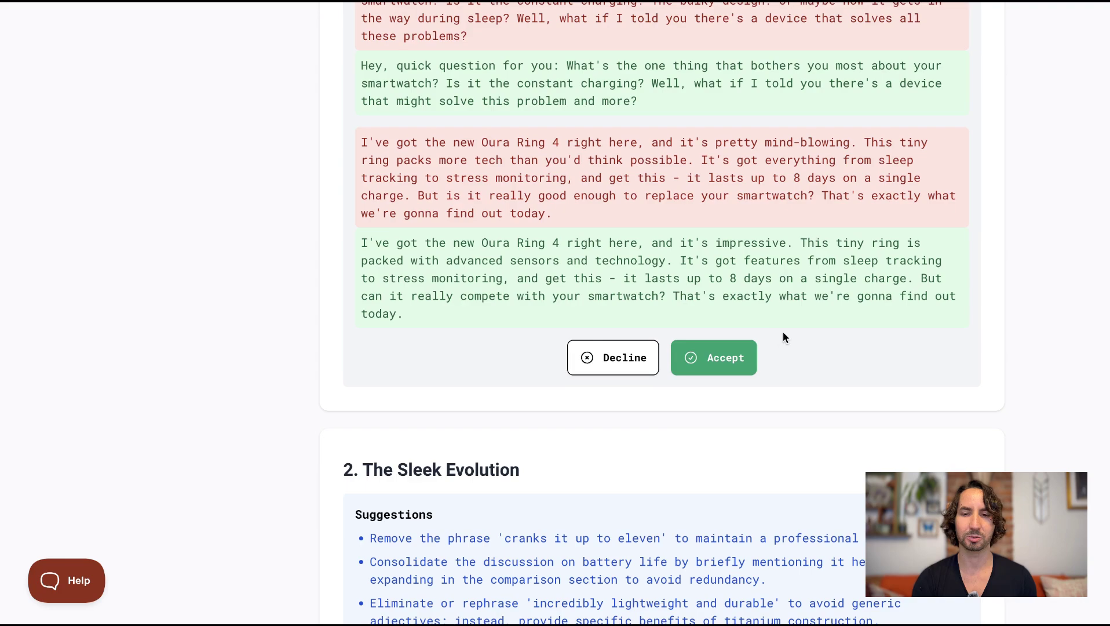
{"action": "scroll", "coordinate": [800, 329], "scroll_direction": "up", "scroll_amount": 2}
{"action": "scroll", "coordinate": [800, 329], "scroll_direction": "down", "scroll_amount": 8}
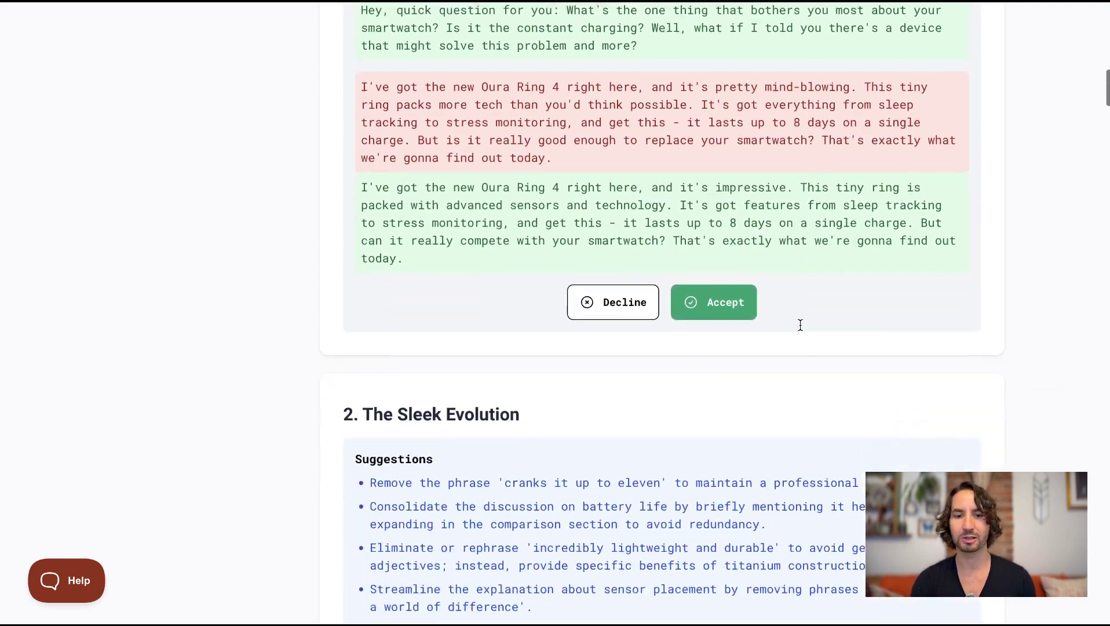
{"action": "scroll", "coordinate": [799, 329], "scroll_direction": "down", "scroll_amount": 12}
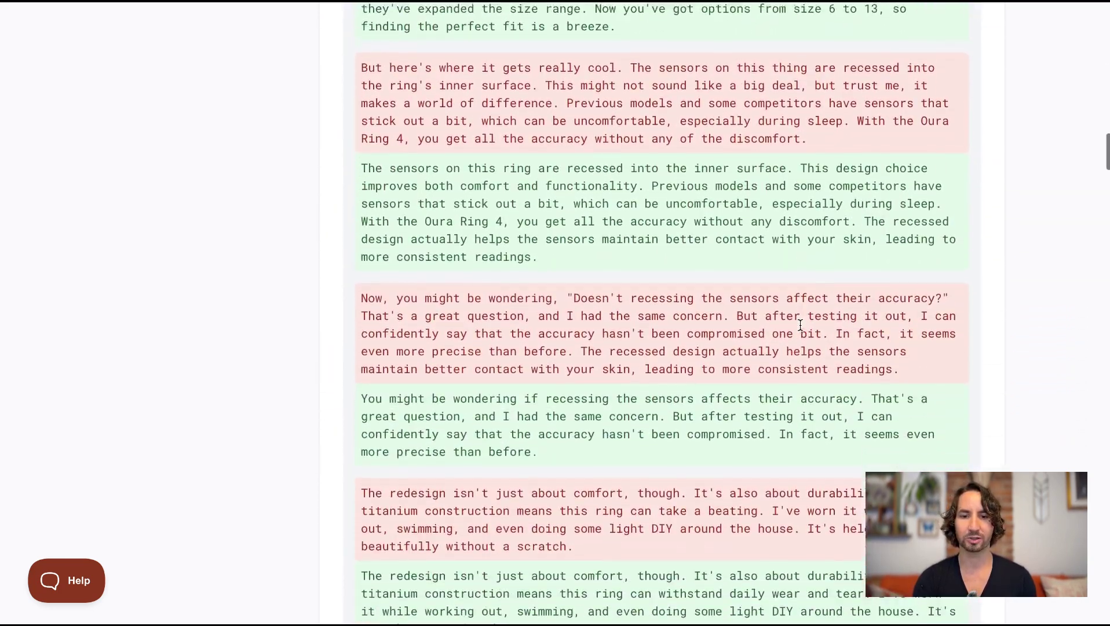
{"action": "scroll", "coordinate": [800, 325], "scroll_direction": "down", "scroll_amount": 8}
{"action": "scroll", "coordinate": [799, 325], "scroll_direction": "up", "scroll_amount": 20}
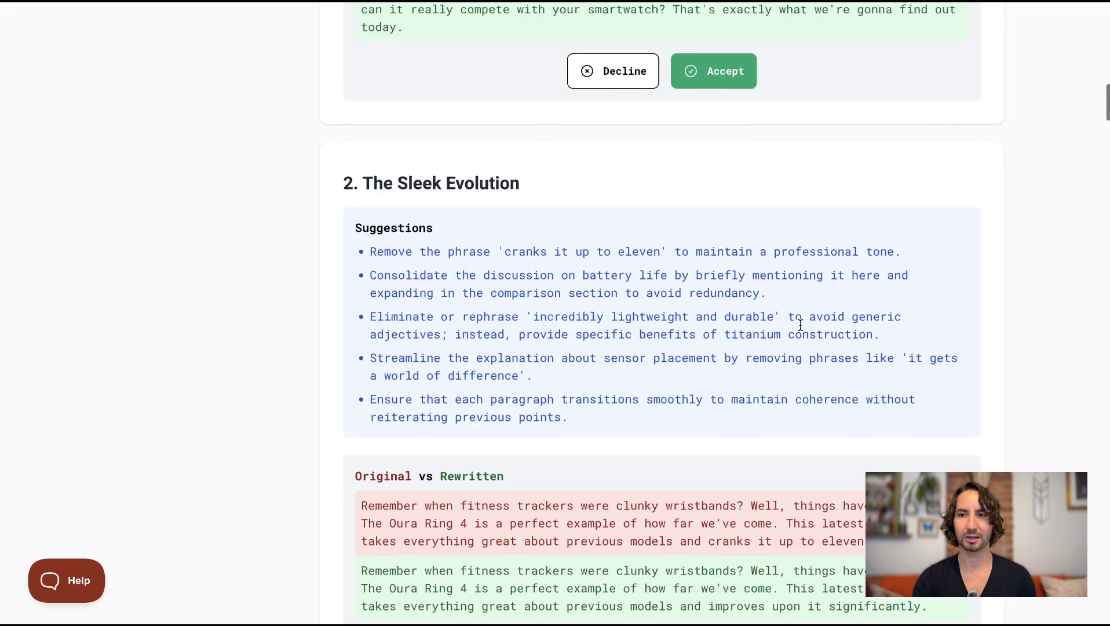
{"action": "scroll", "coordinate": [800, 325], "scroll_direction": "up", "scroll_amount": 4}
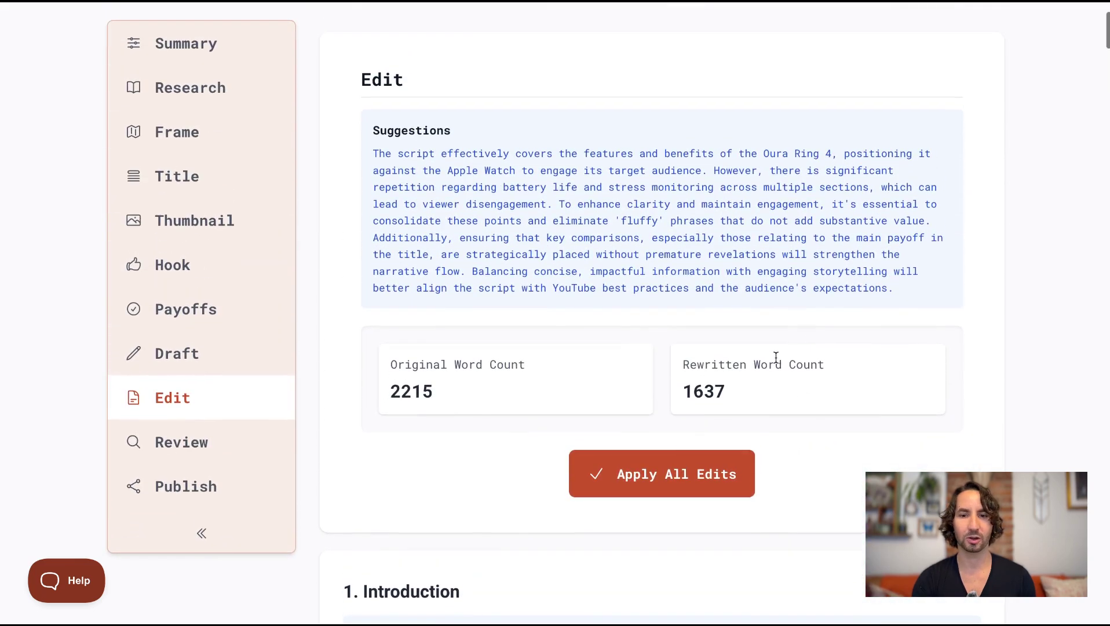
Apply all suggested edits and scroll through the updated script
{"action": "left_click", "coordinate": [649, 485]}
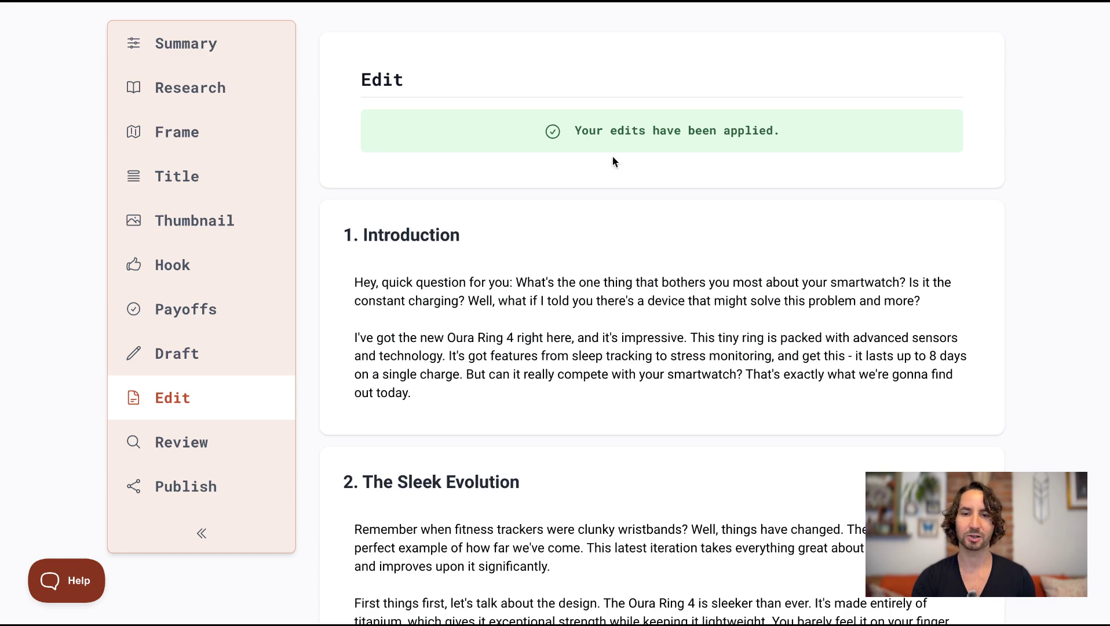
{"action": "scroll", "coordinate": [603, 326], "scroll_direction": "down", "scroll_amount": 1}
{"action": "scroll", "coordinate": [603, 326], "scroll_direction": "down", "scroll_amount": 1}
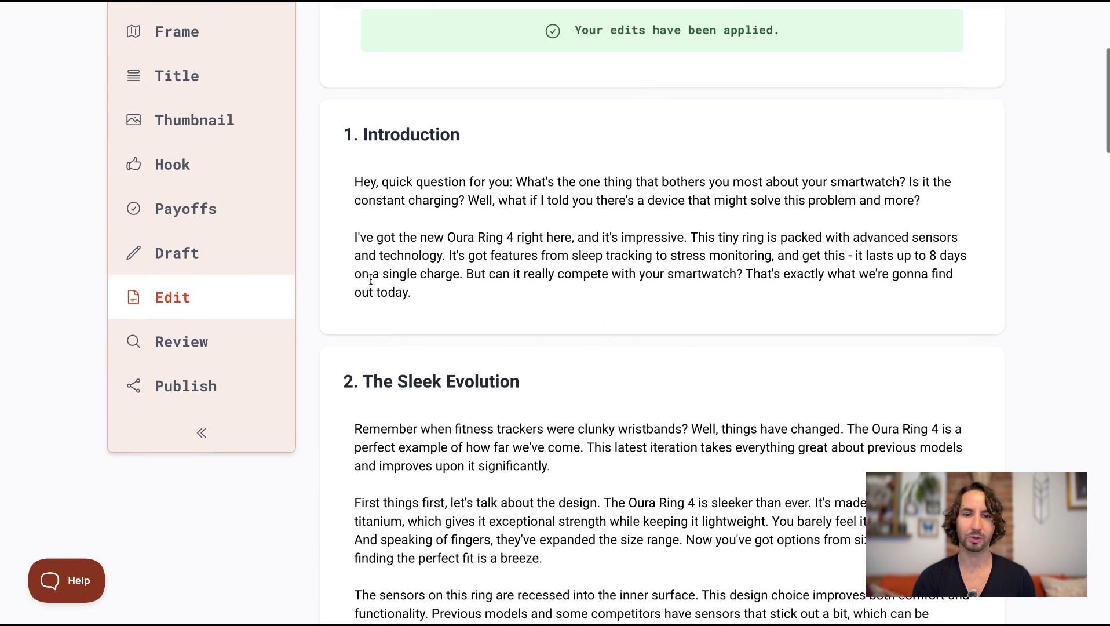
{"action": "scroll", "coordinate": [551, 269], "scroll_direction": "down", "scroll_amount": 1}
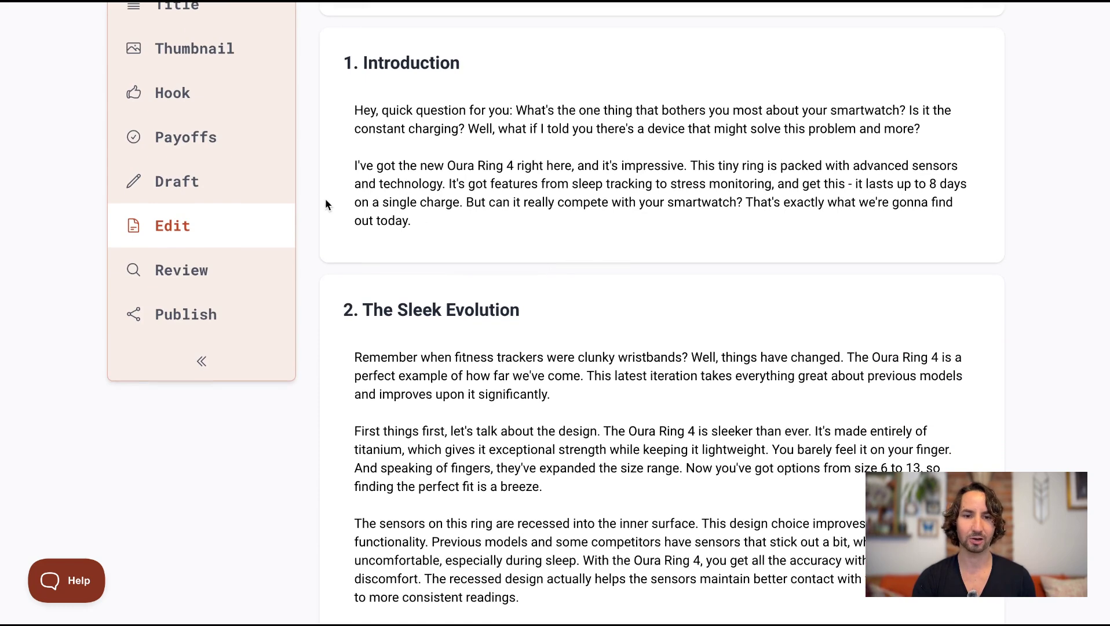
{"action": "scroll", "coordinate": [416, 302], "scroll_direction": "down", "scroll_amount": 1}
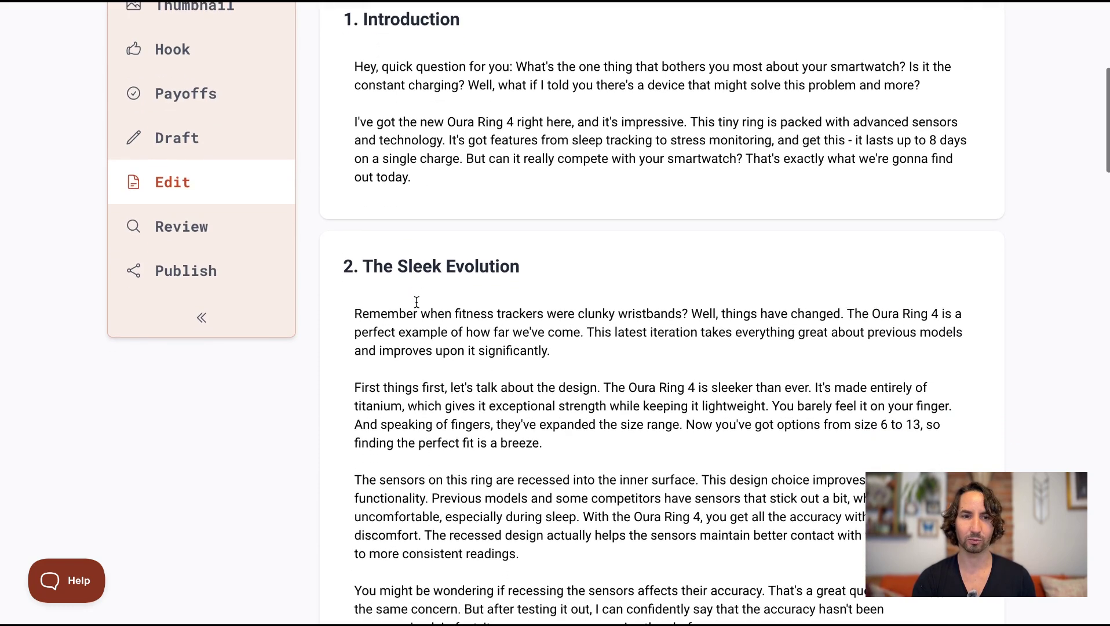
Open Review: 1,637 words, grade 8, readability 61, 10:13 speaking time
{"action": "left_click", "coordinate": [214, 234]}
{"action": "scroll", "coordinate": [676, 246], "scroll_direction": "down", "scroll_amount": 2}
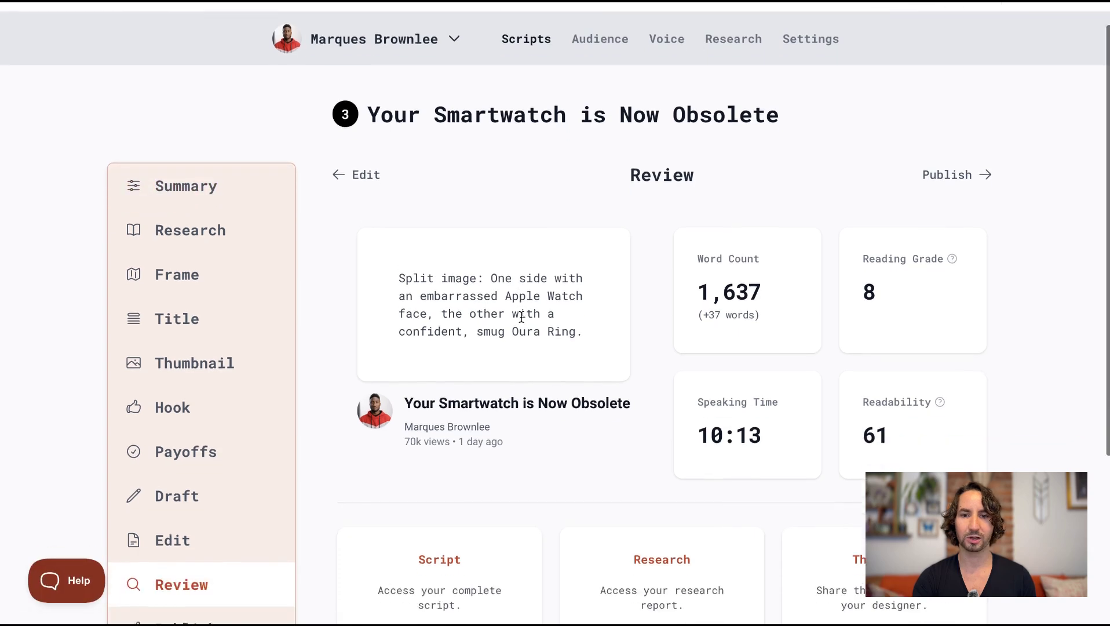
{"action": "scroll", "coordinate": [698, 231], "scroll_direction": "down", "scroll_amount": 2}
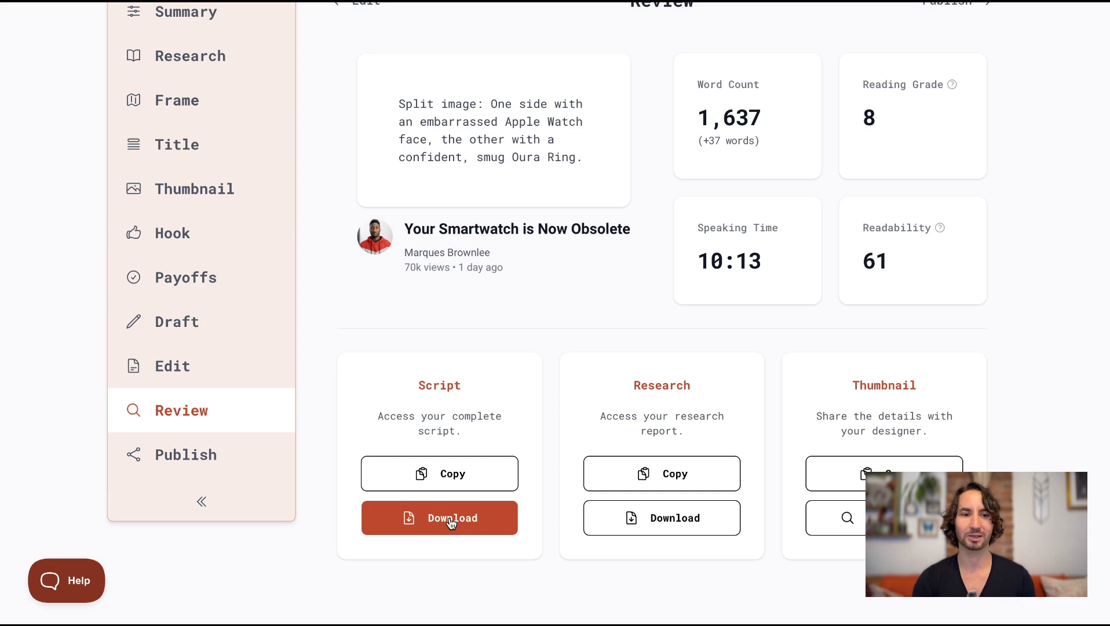
{"action": "scroll", "coordinate": [531, 320], "scroll_direction": "up", "scroll_amount": 1}
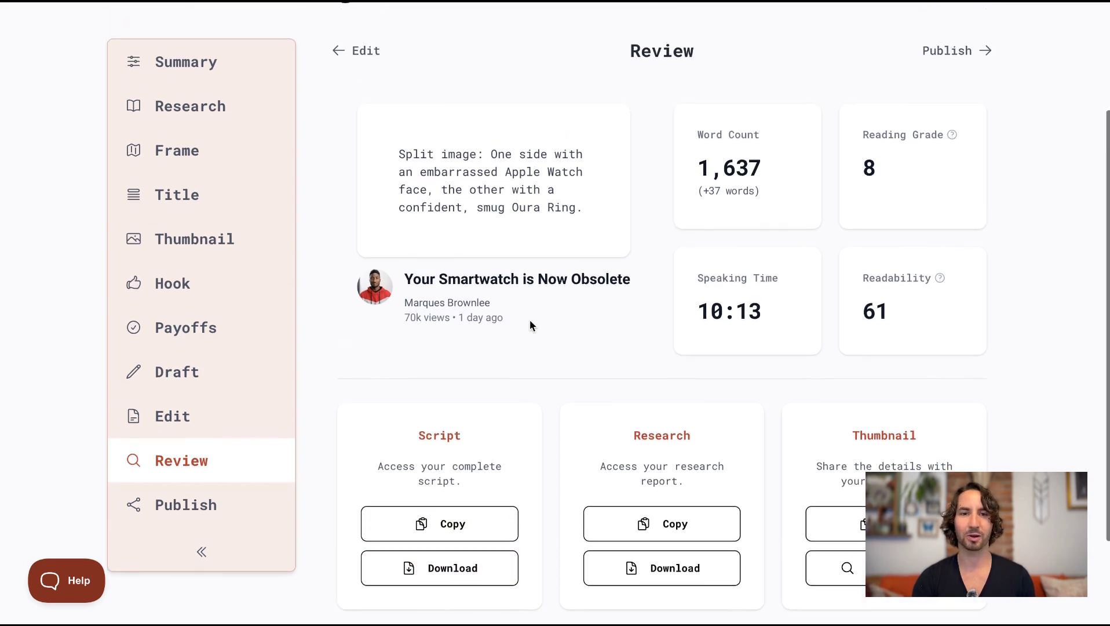
{"action": "scroll", "coordinate": [530, 319], "scroll_direction": "down", "scroll_amount": 1}
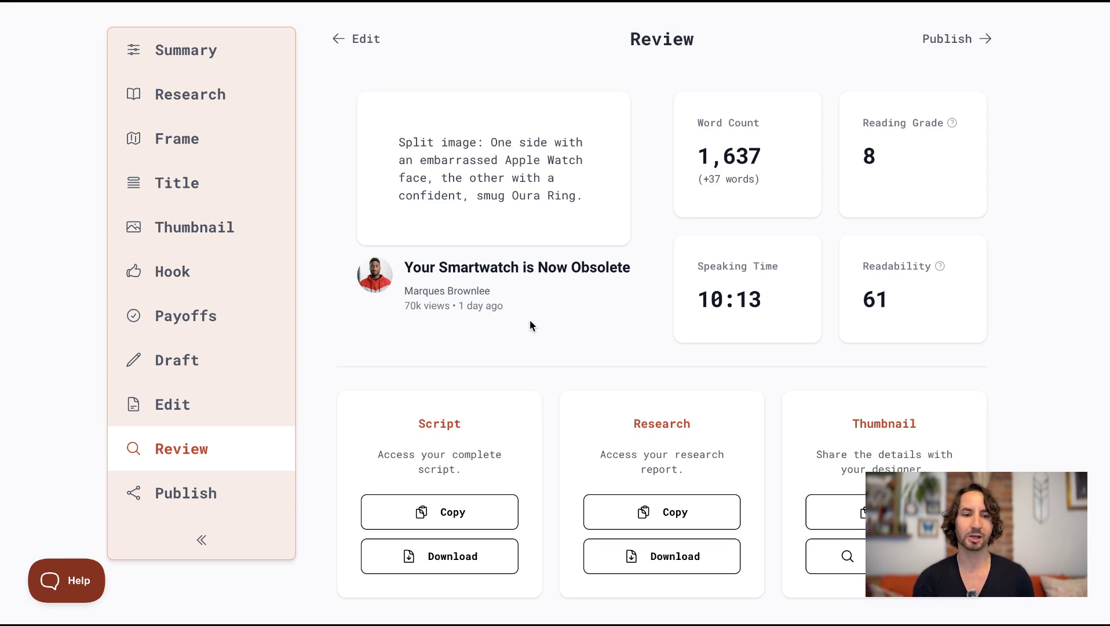
{"action": "scroll", "coordinate": [530, 319], "scroll_direction": "down", "scroll_amount": 1}
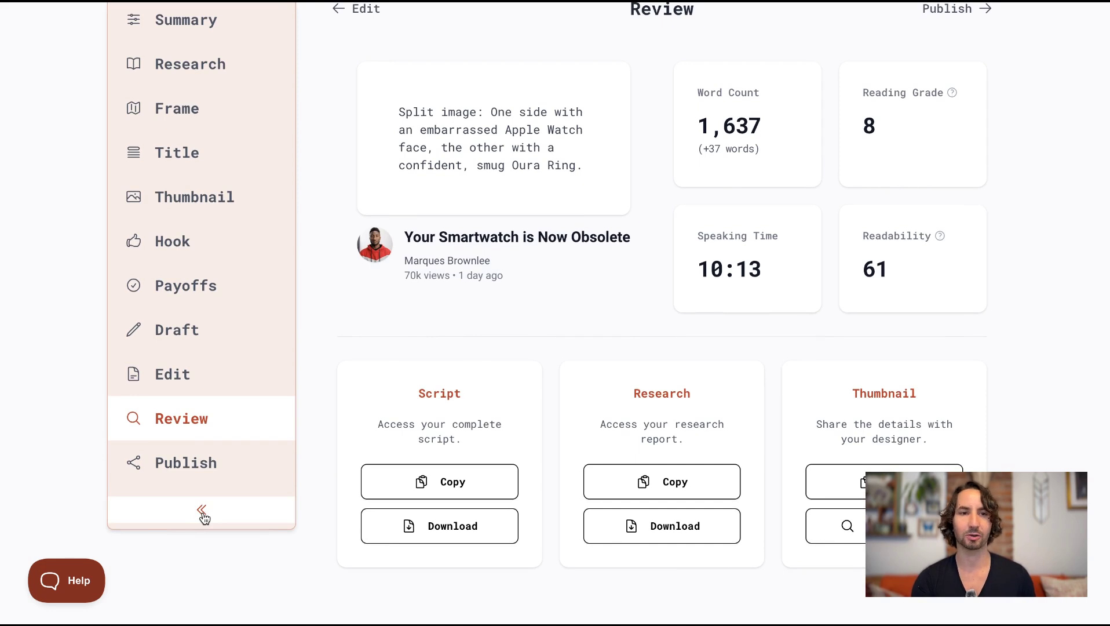
{"action": "scroll", "coordinate": [362, 390], "scroll_direction": "up", "scroll_amount": 2}
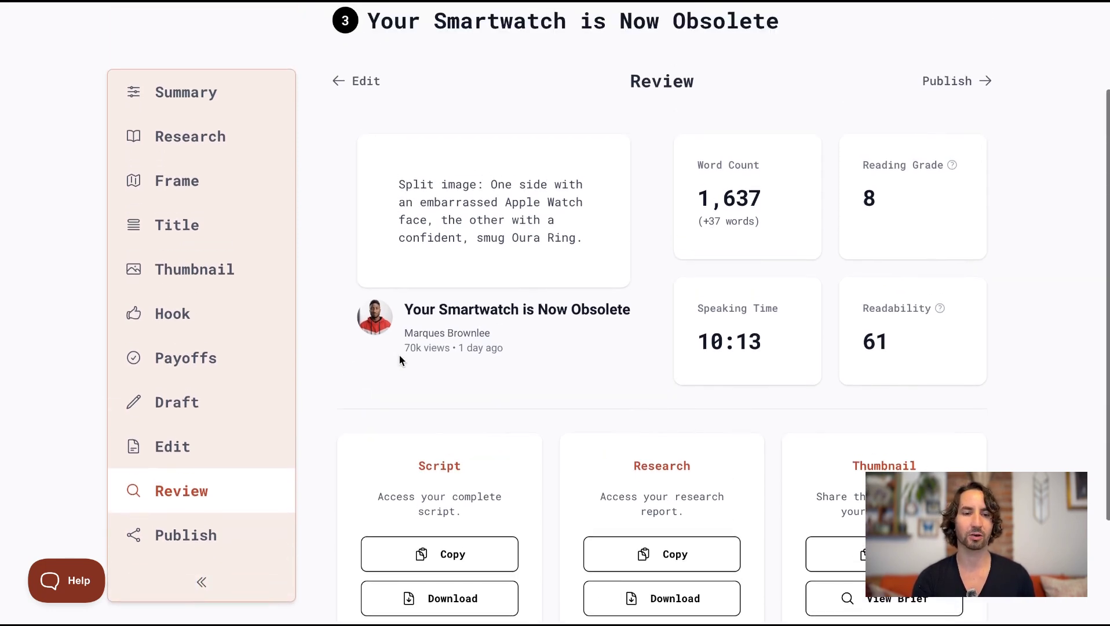